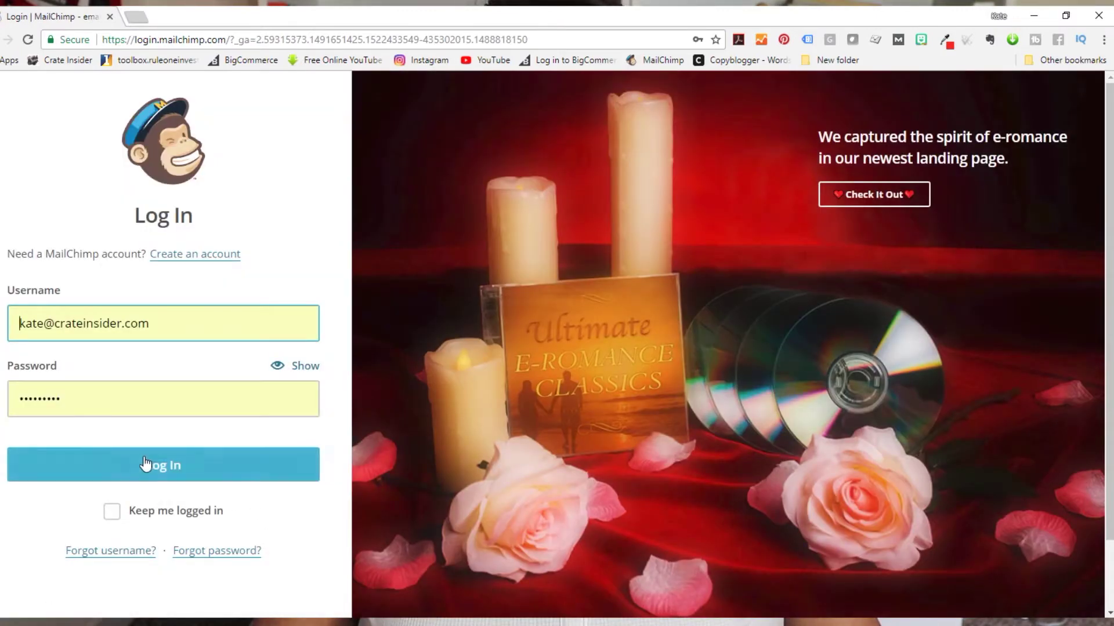
Step: Log in to MailChimp and go to the saved email Templates page
click(145, 464)
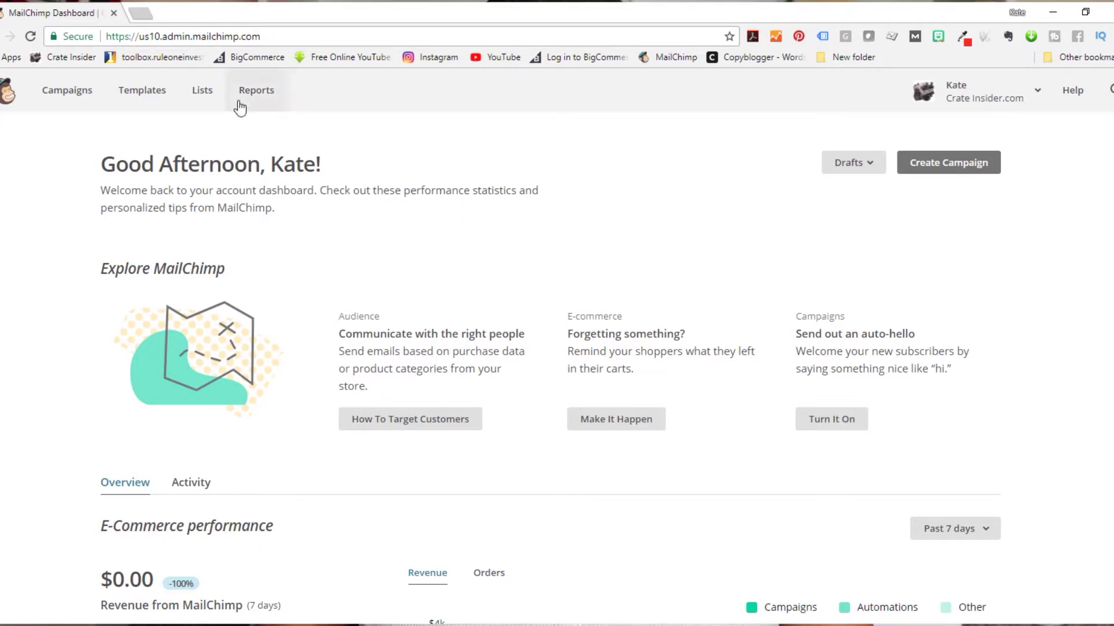
click(147, 88)
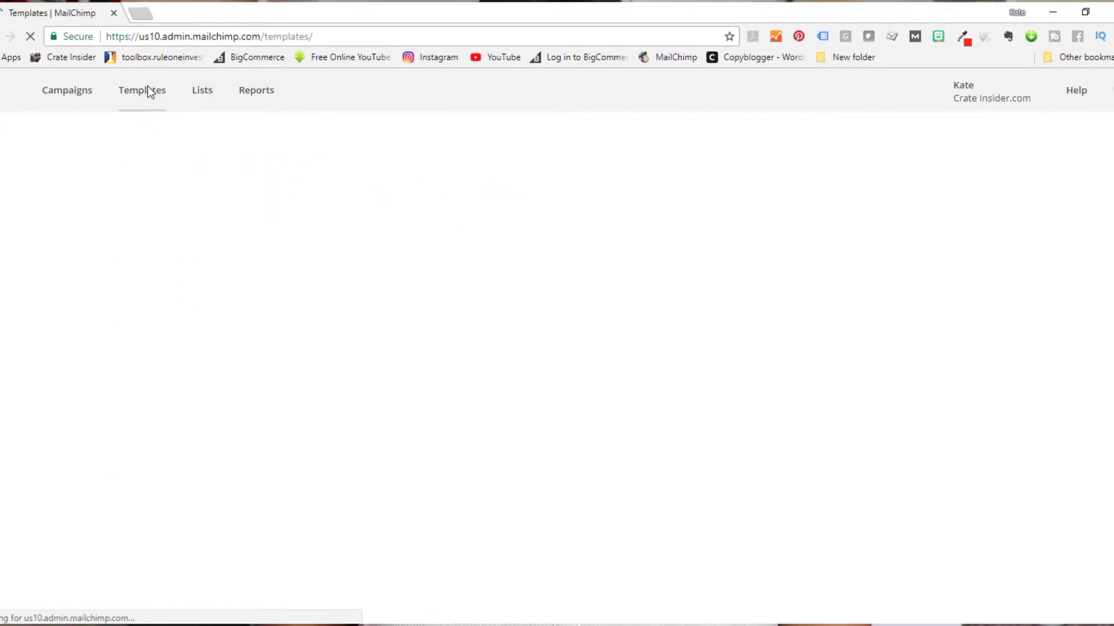
Step: Upload Facebook page checklist.pdf to the Content Manager and copy its file URL
click(828, 167)
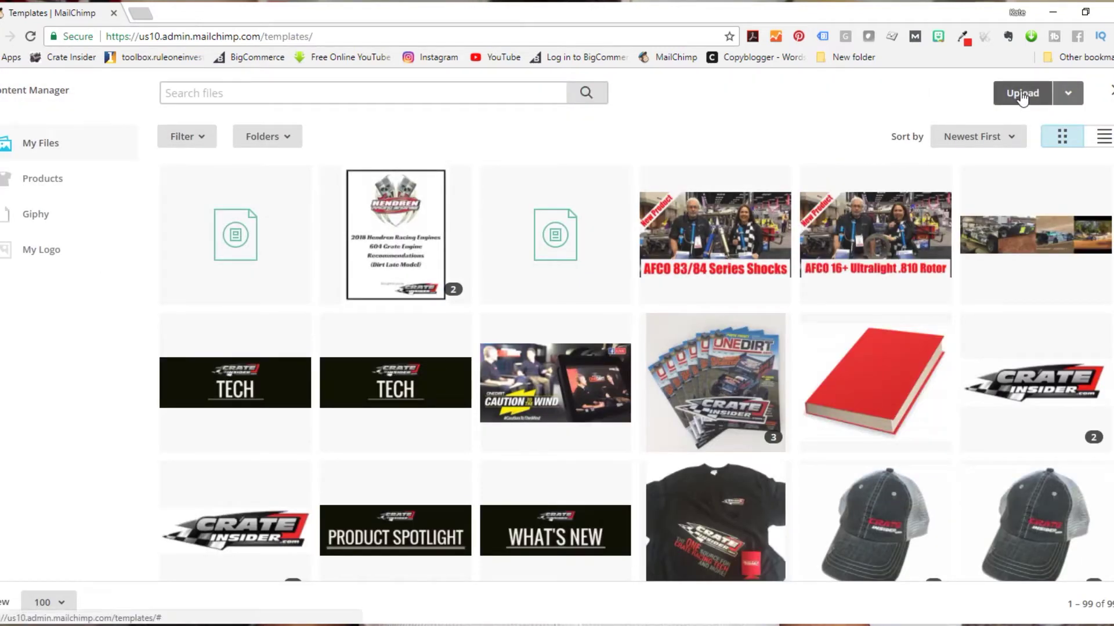
click(1022, 97)
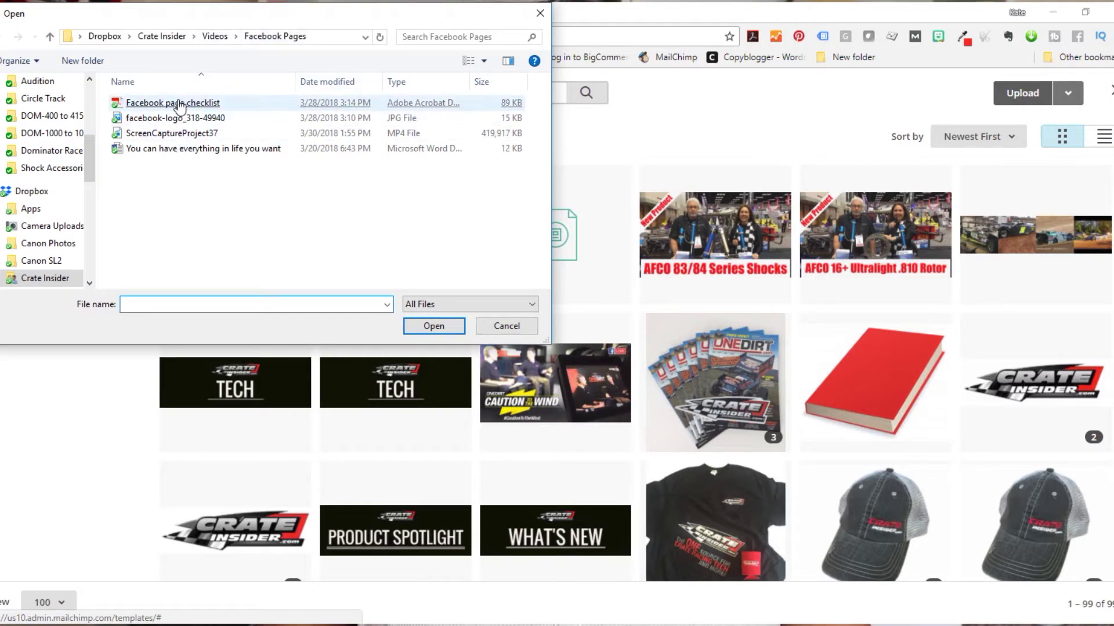
double_click(172, 104)
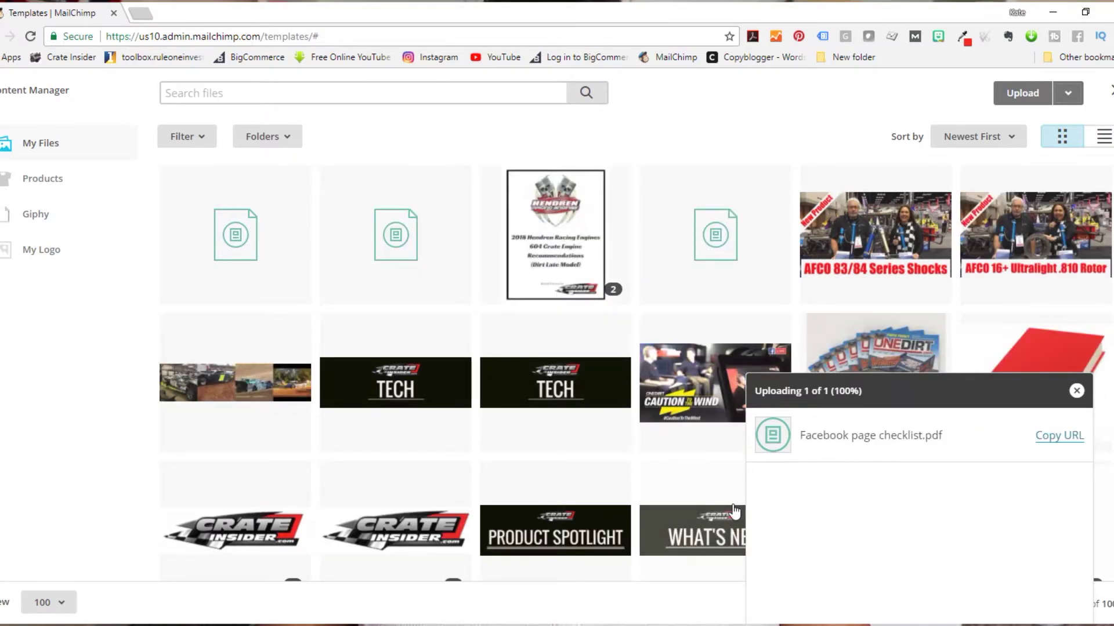
click(1059, 438)
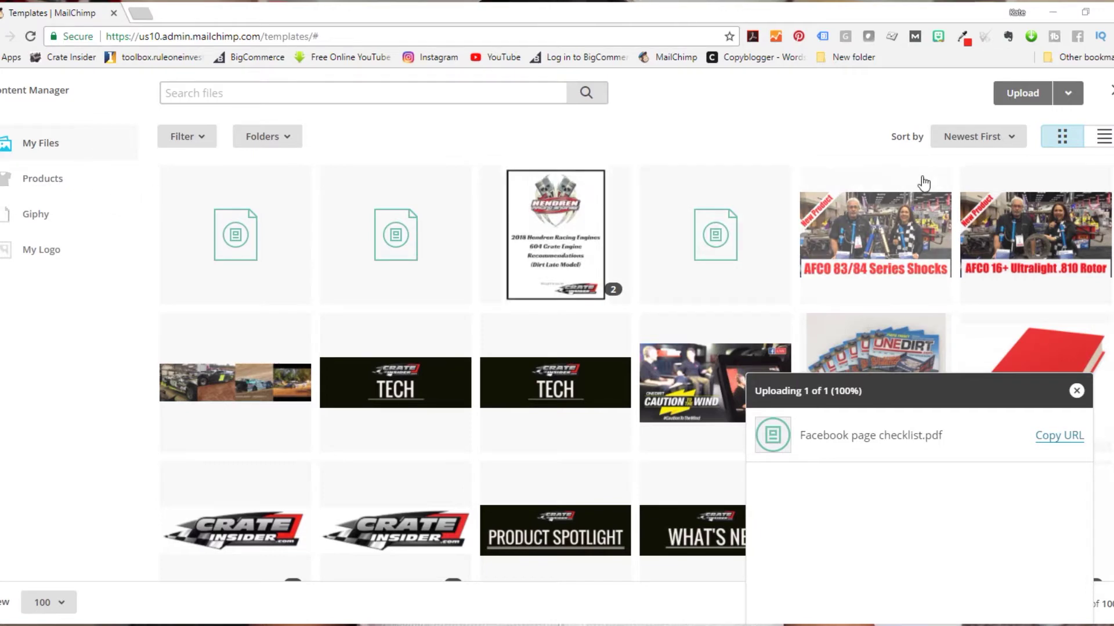
click(1111, 90)
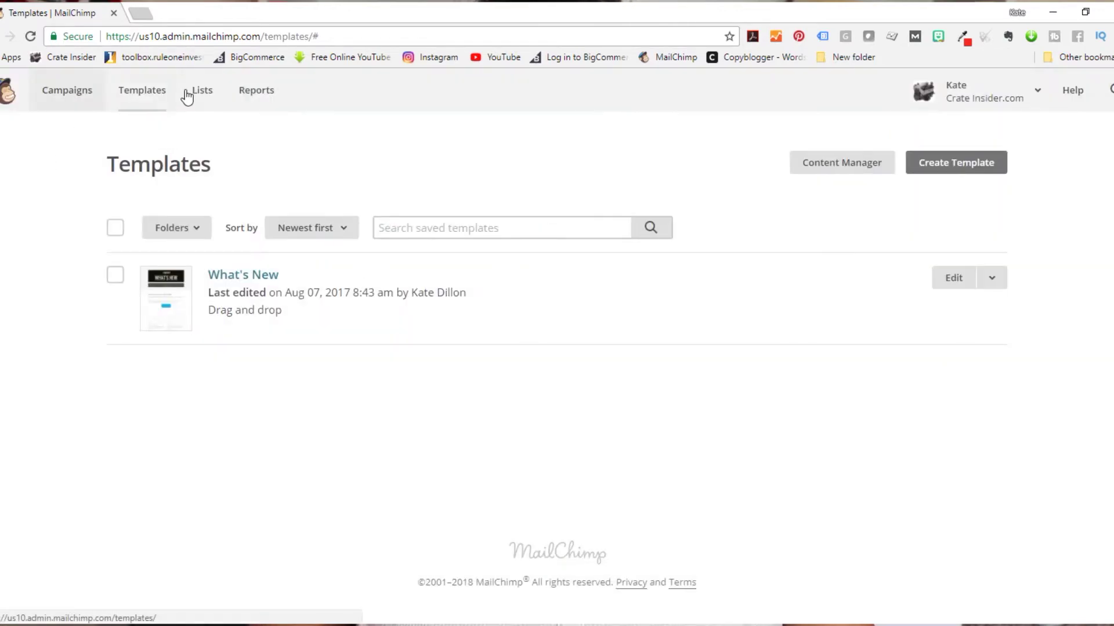
Step: Start a new list named 'Free Download - Facebook Page Checklist'
click(193, 93)
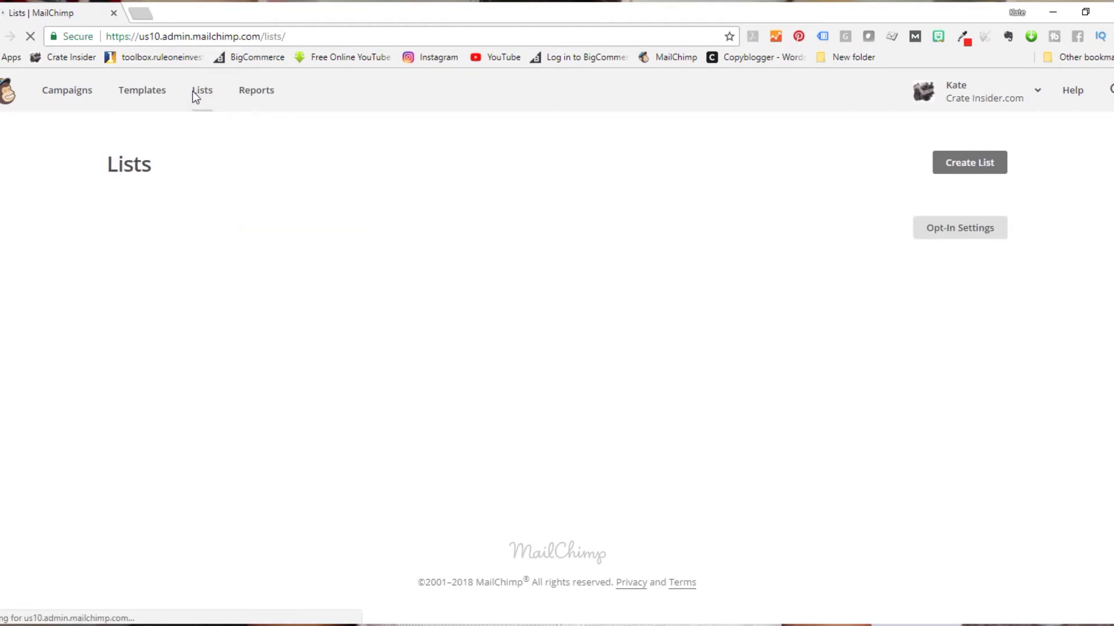
click(974, 167)
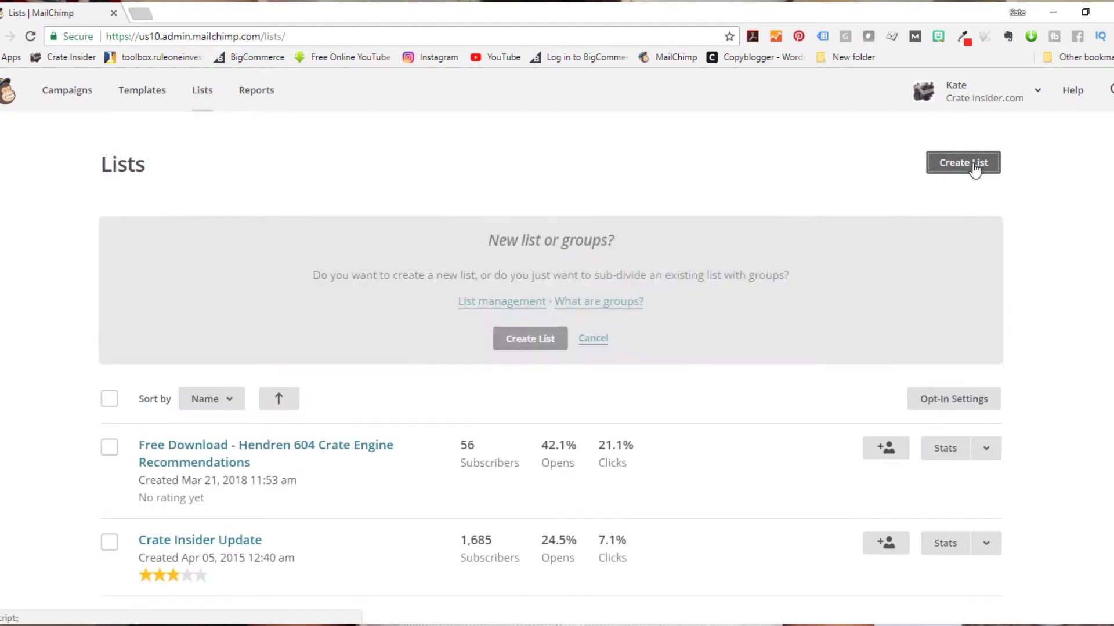
click(545, 342)
click(131, 281)
text(Fr)
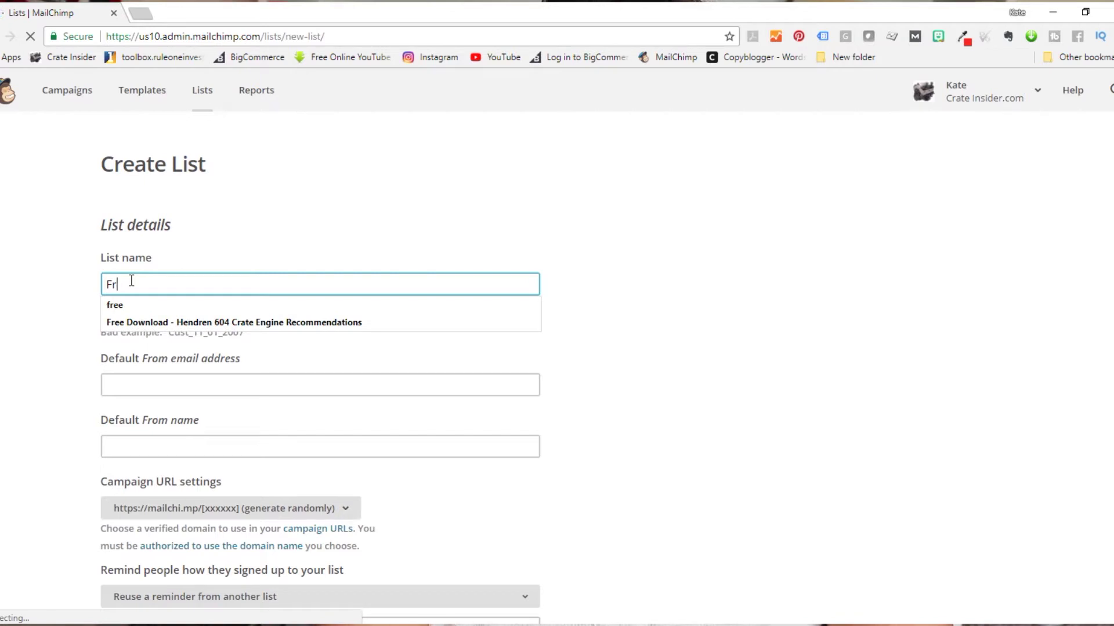
click(140, 322)
drag(435, 283, 190, 282)
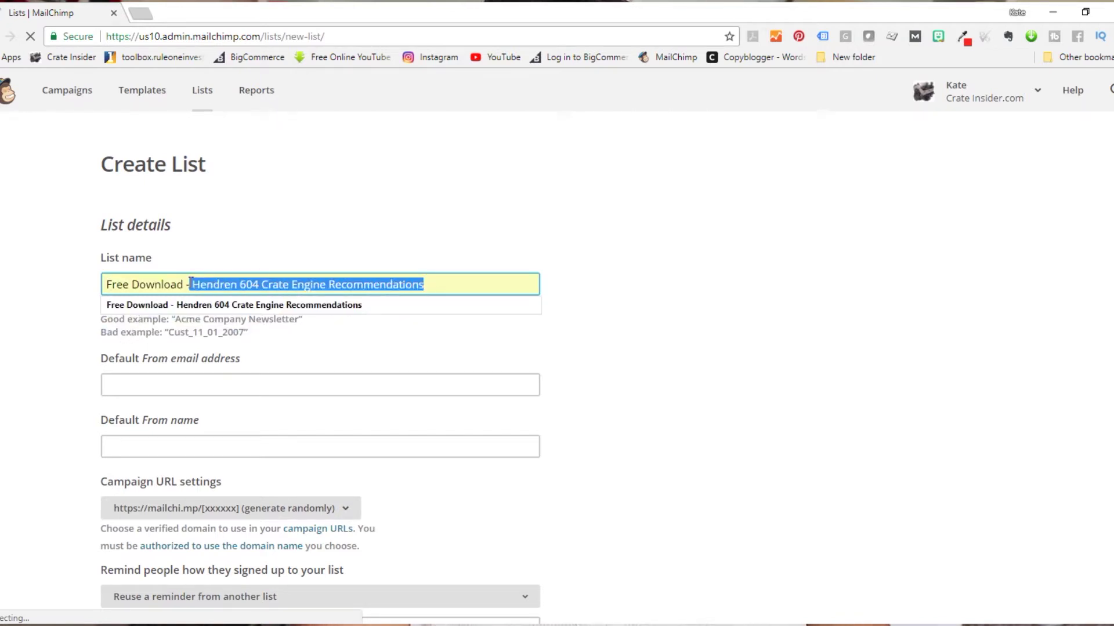
key(BackSpace)
text(Bacebook Page Checklist)
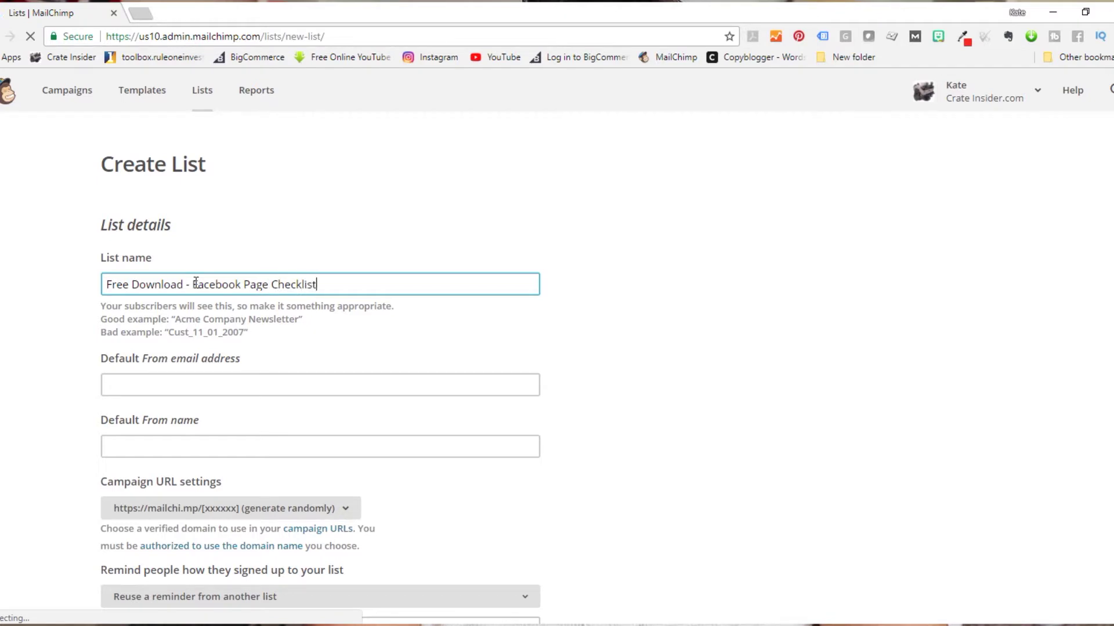
Step: Fill in the saved sender email and set the From name to Crate Insider
click(153, 386)
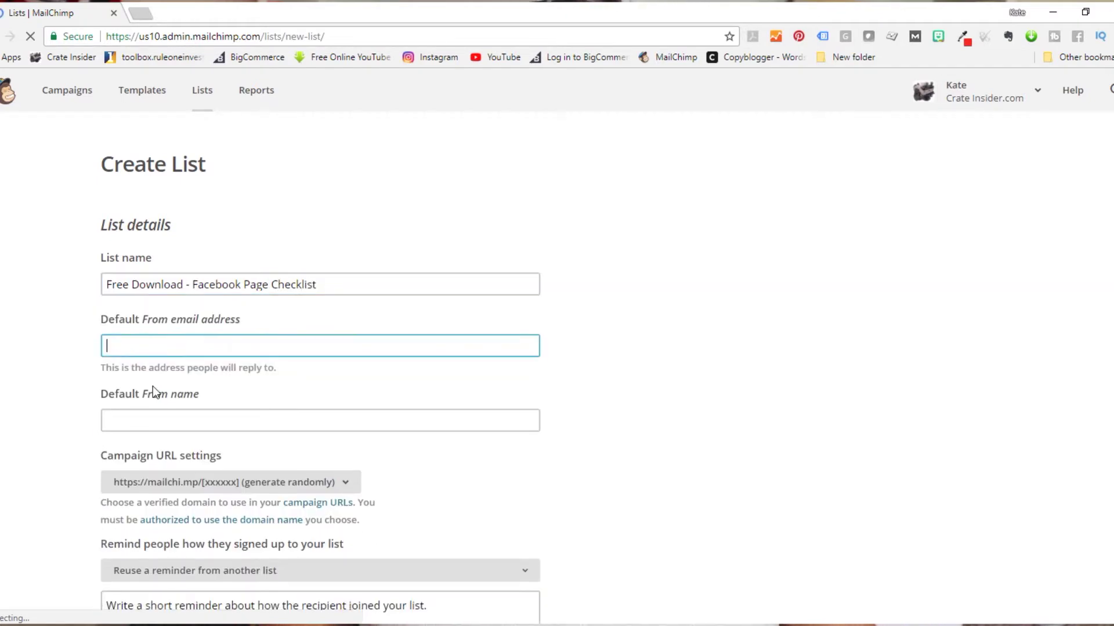
click(148, 366)
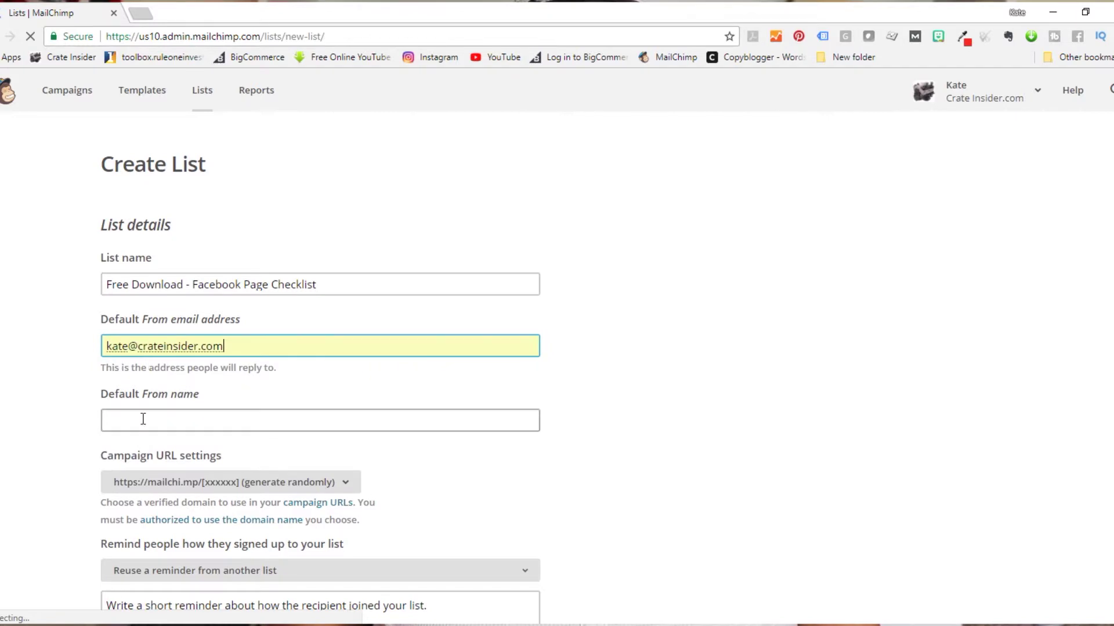
click(142, 420)
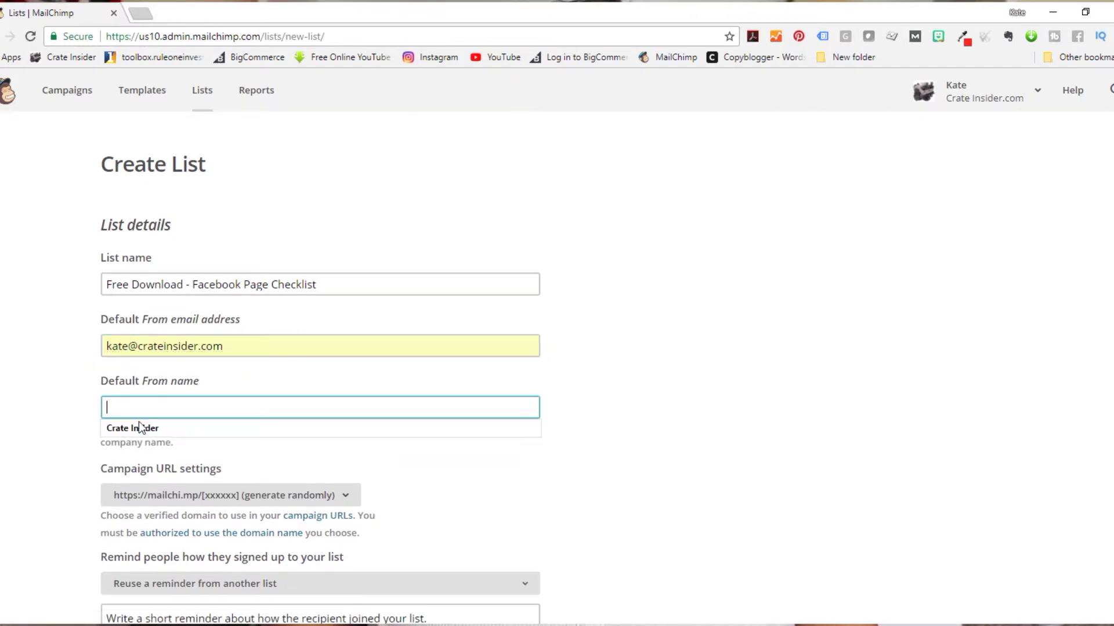
click(139, 425)
Step: Turn on daily summary notifications and save the new list
scroll(221, 434, down, 2)
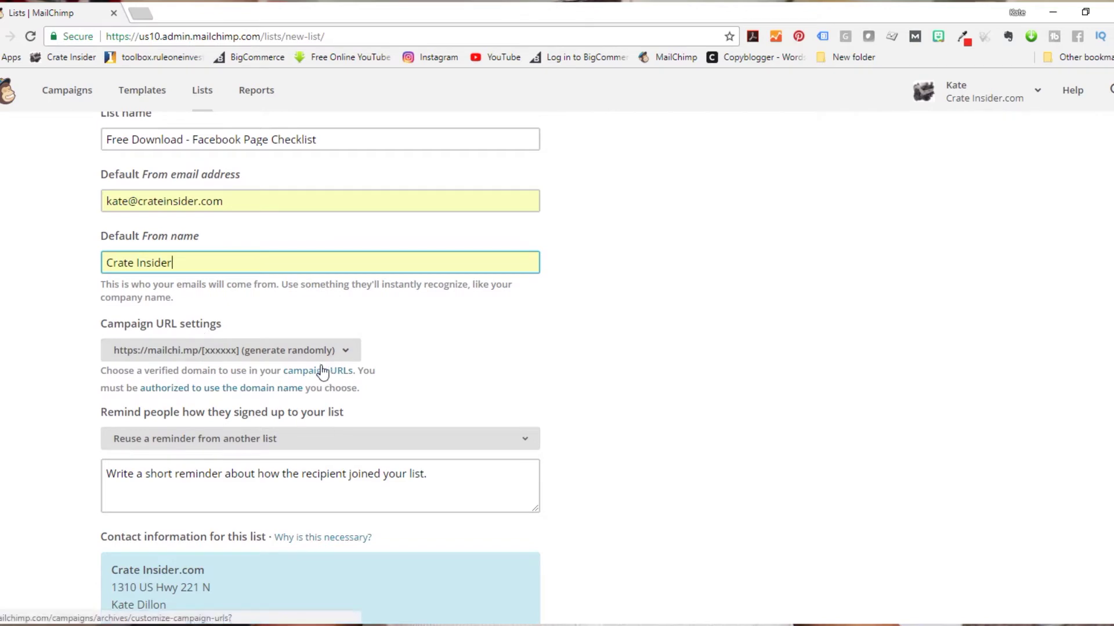
scroll(321, 364, up, 2)
scroll(322, 364, down, 2)
scroll(322, 371, down, 5)
scroll(324, 371, down, 2)
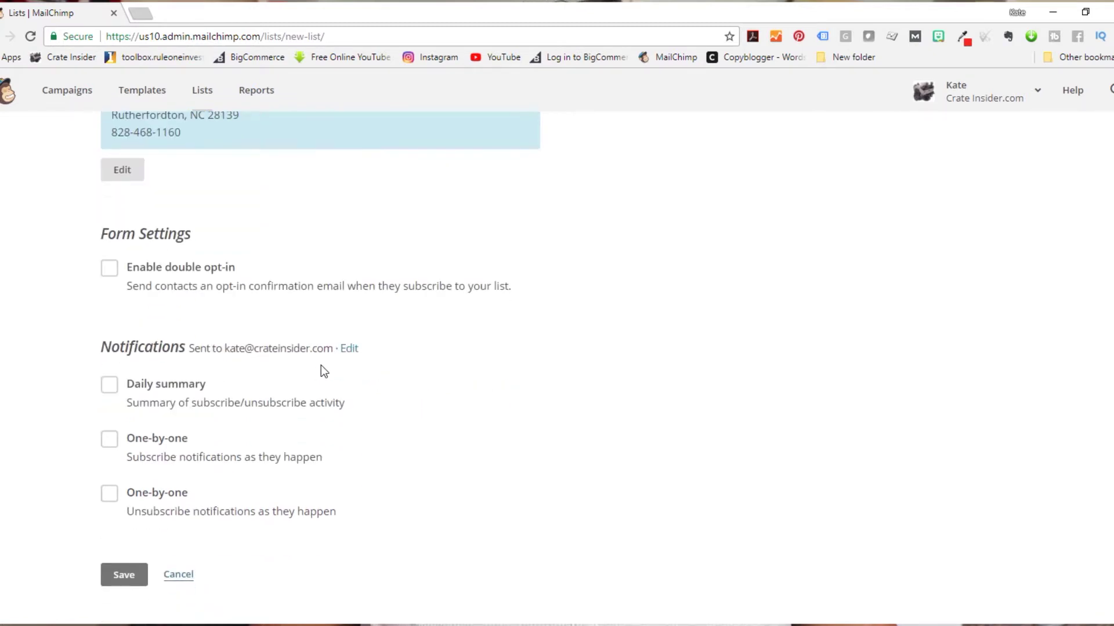
click(108, 385)
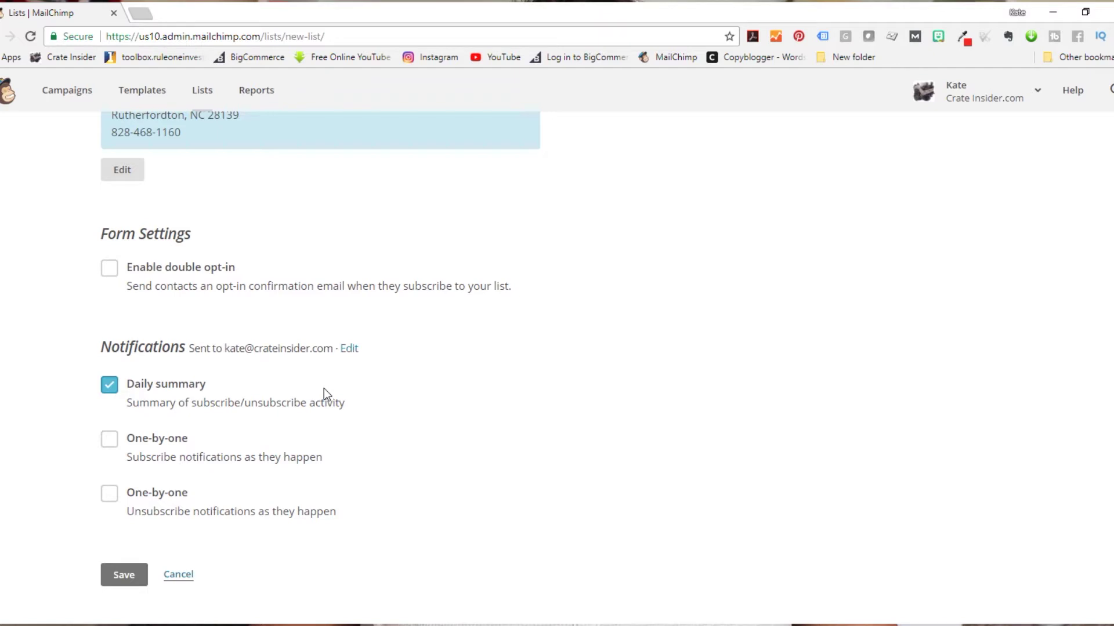
scroll(327, 394, down, 2)
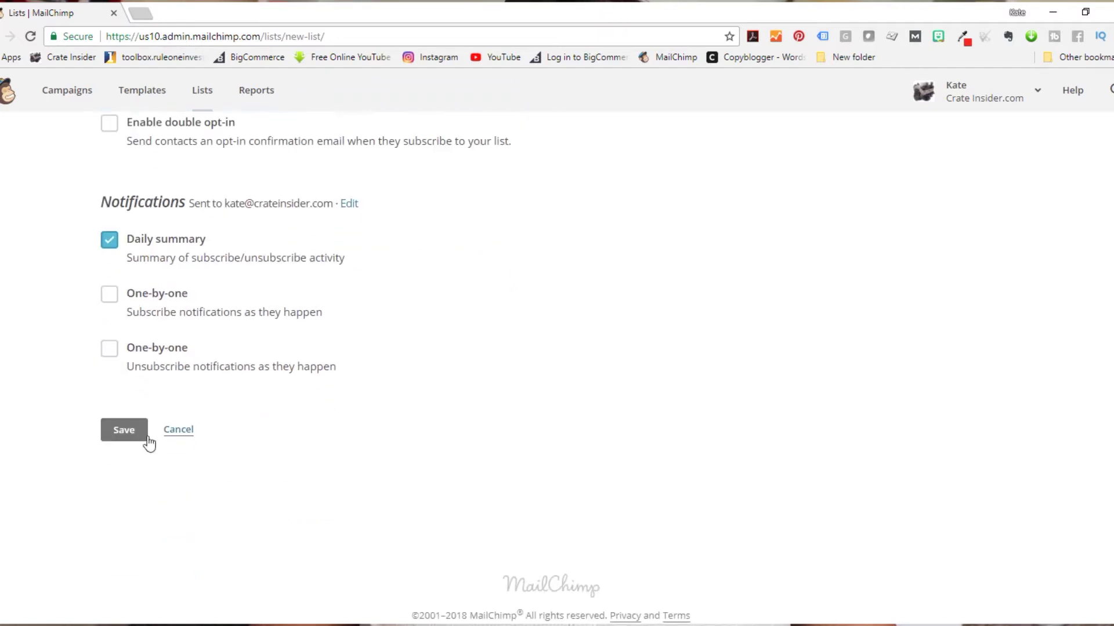
click(131, 430)
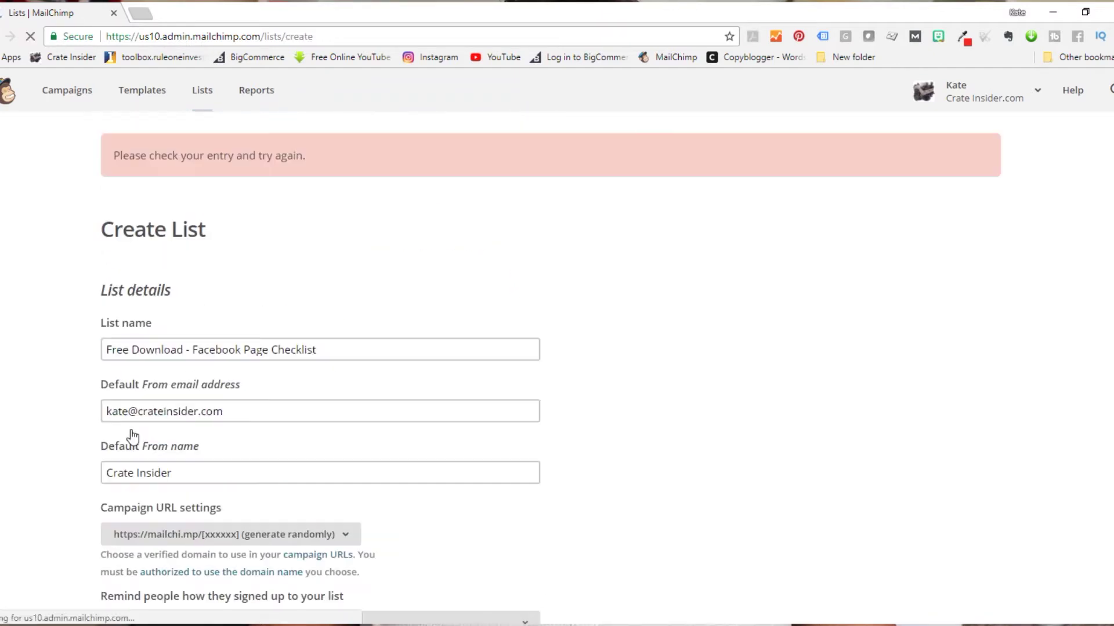
Step: Write the signup reminder 'You are receiving this email because…' and scroll to Save
scroll(296, 279, down, 6)
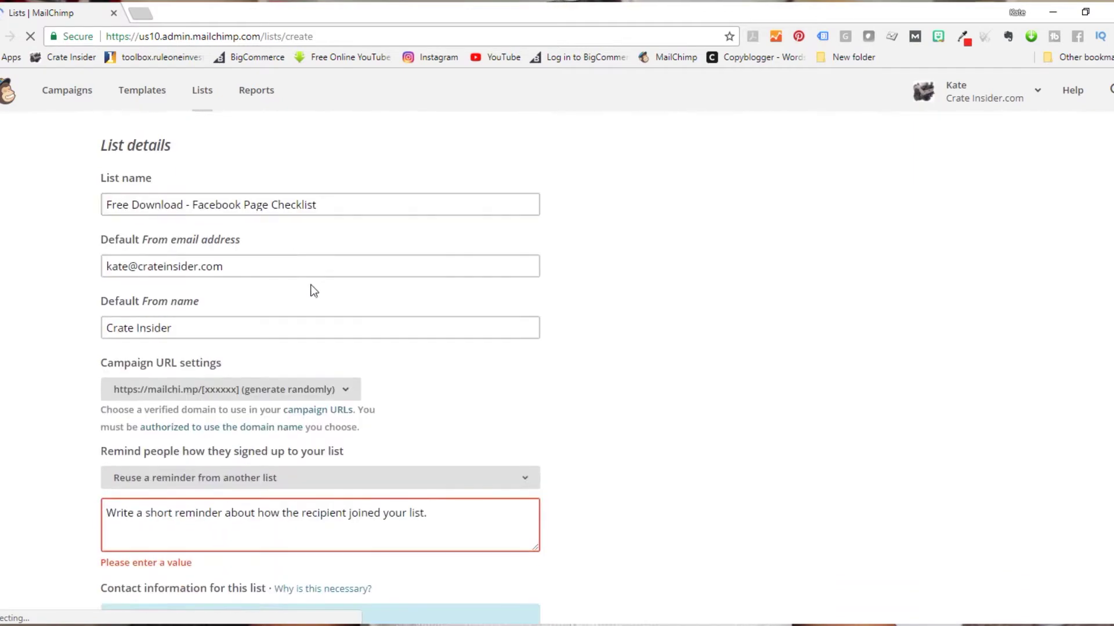
click(439, 289)
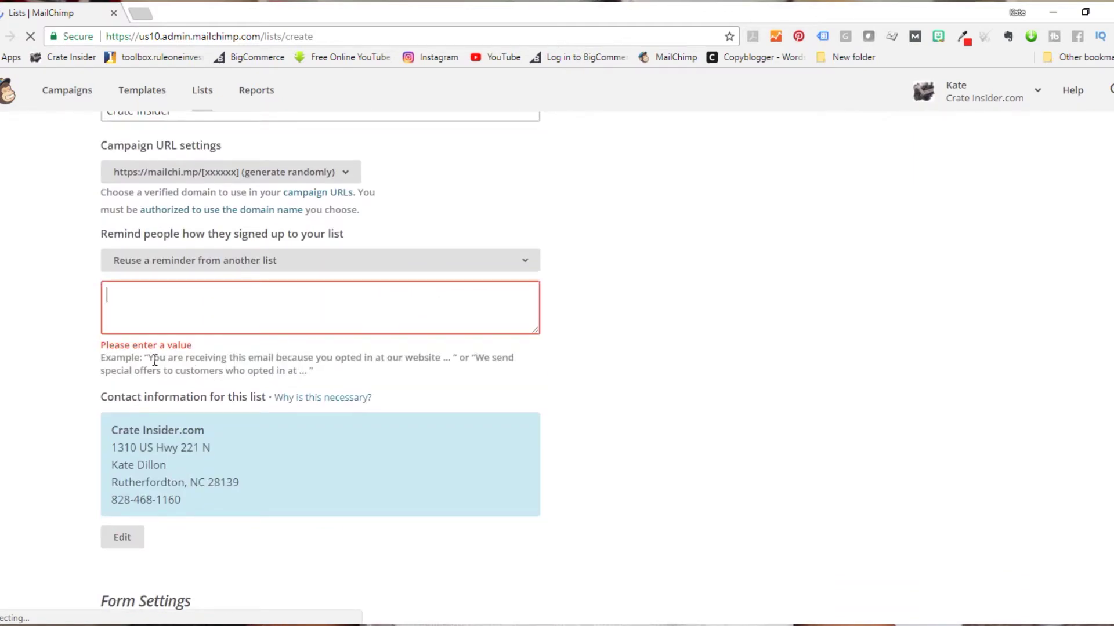
click(155, 361)
click(436, 299)
text(You ar)
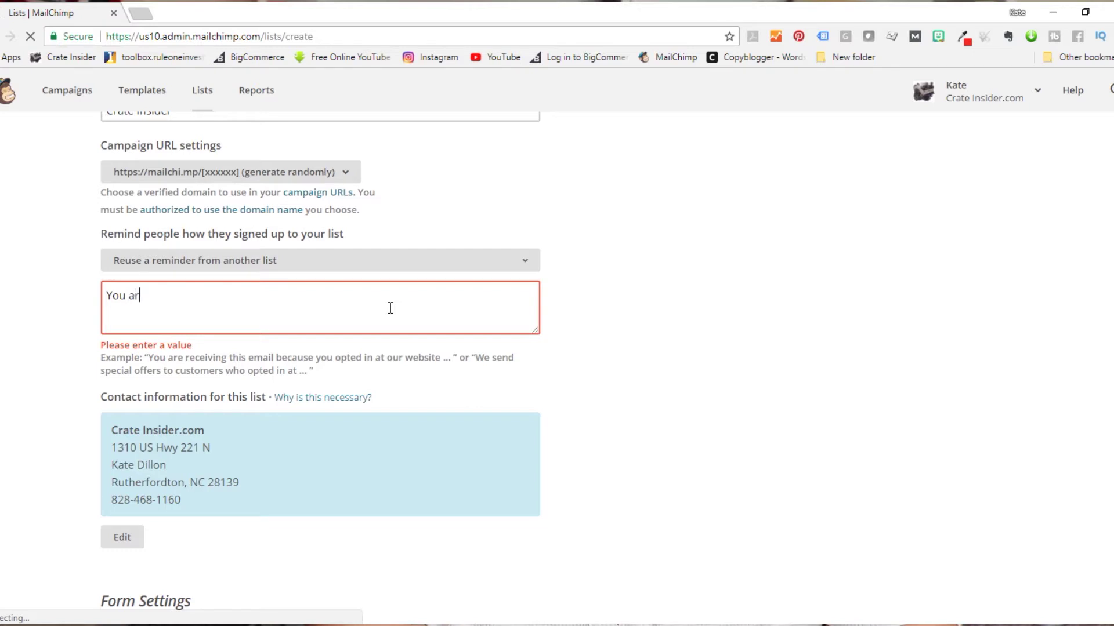
text(e receiving this email because you opted in at)
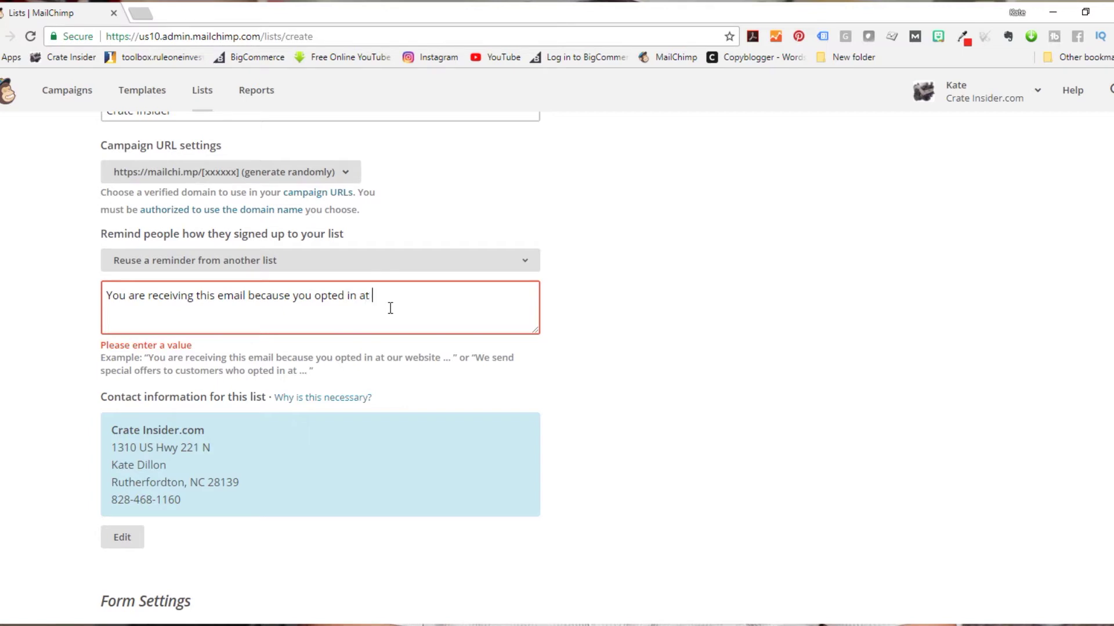
text(ev)
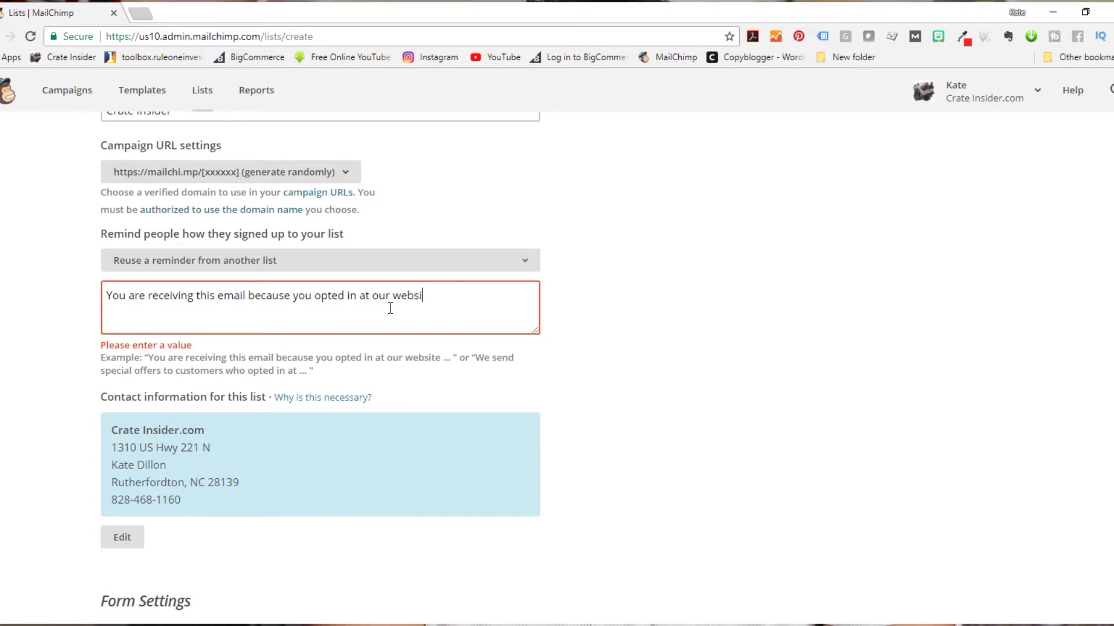
scroll(404, 306, down, 10)
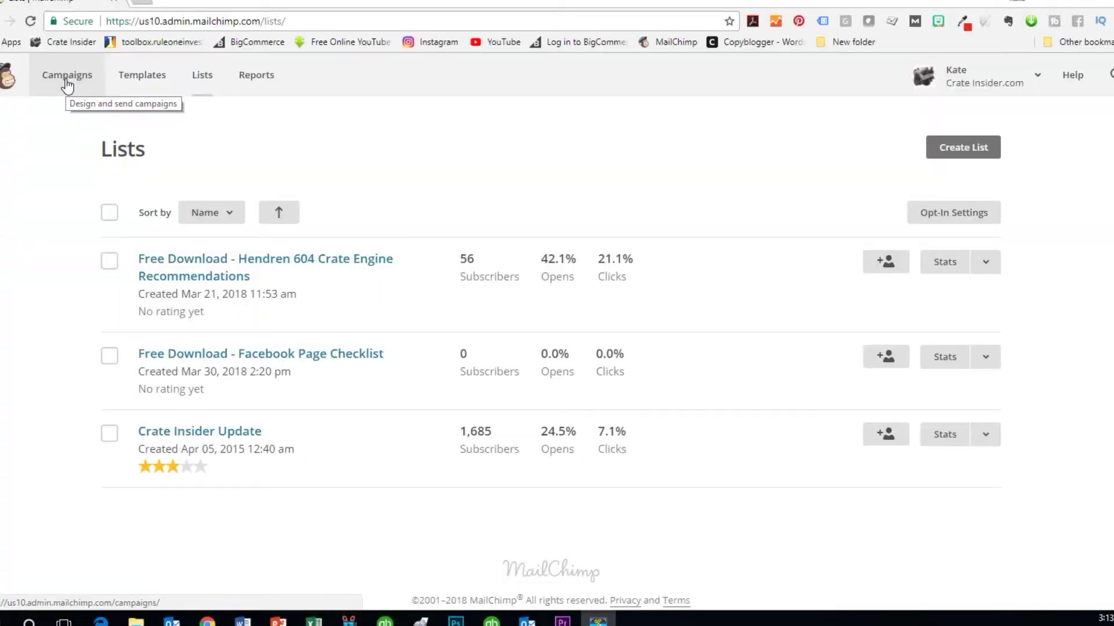
Step: Go to the Campaigns page from the top navigation bar
click(67, 81)
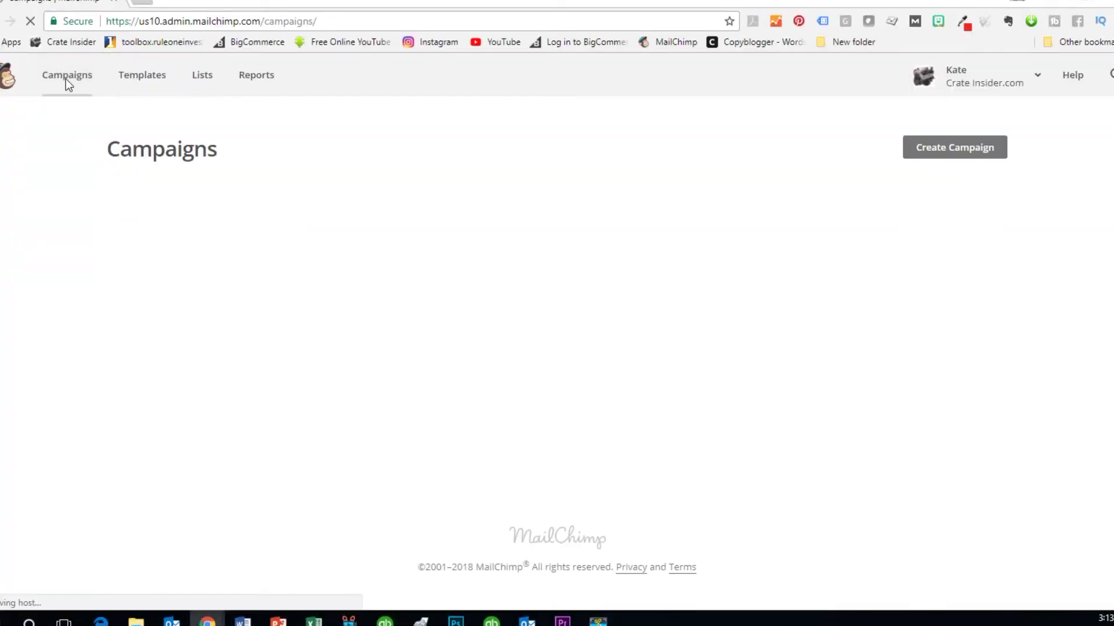
Step: Create landing page 'Free Download - Facebook Page Checklist' on the same-named list and begin designing
click(942, 150)
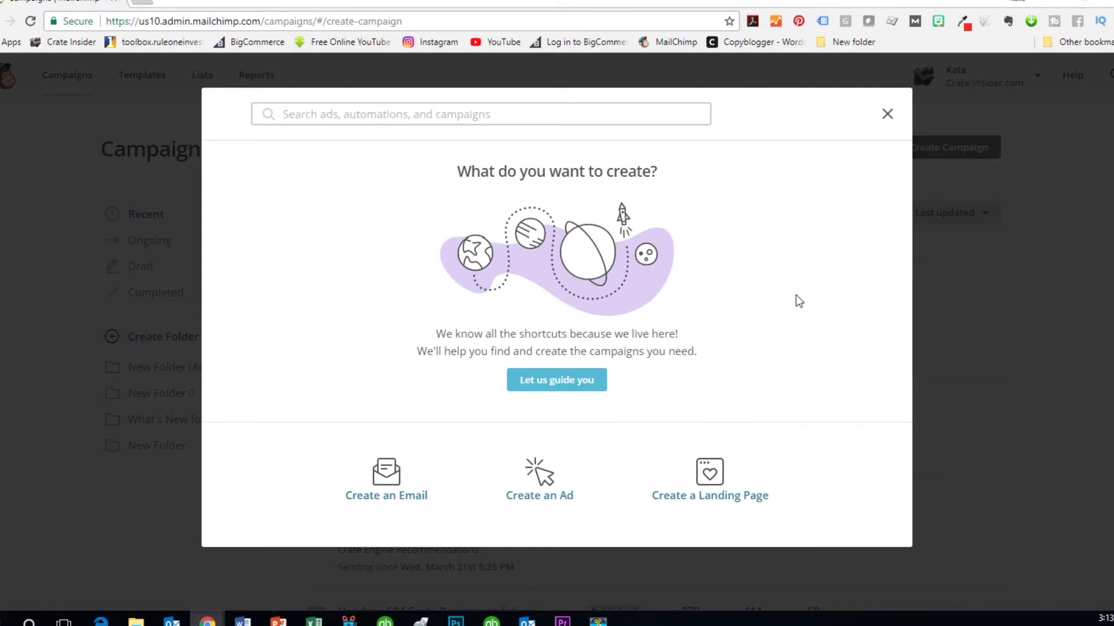
click(701, 486)
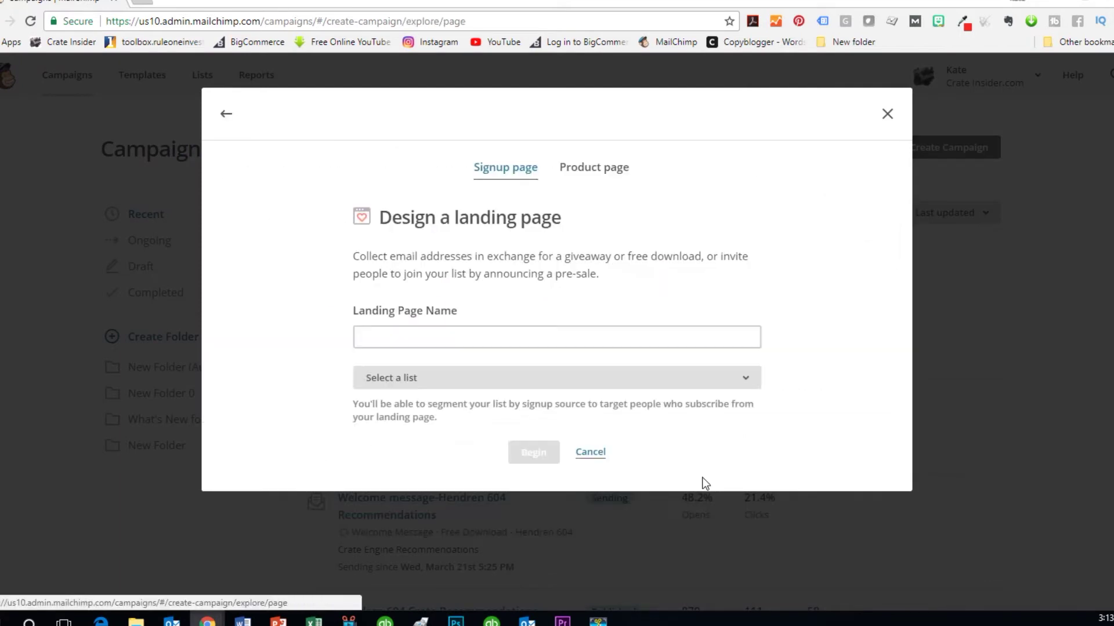
click(431, 338)
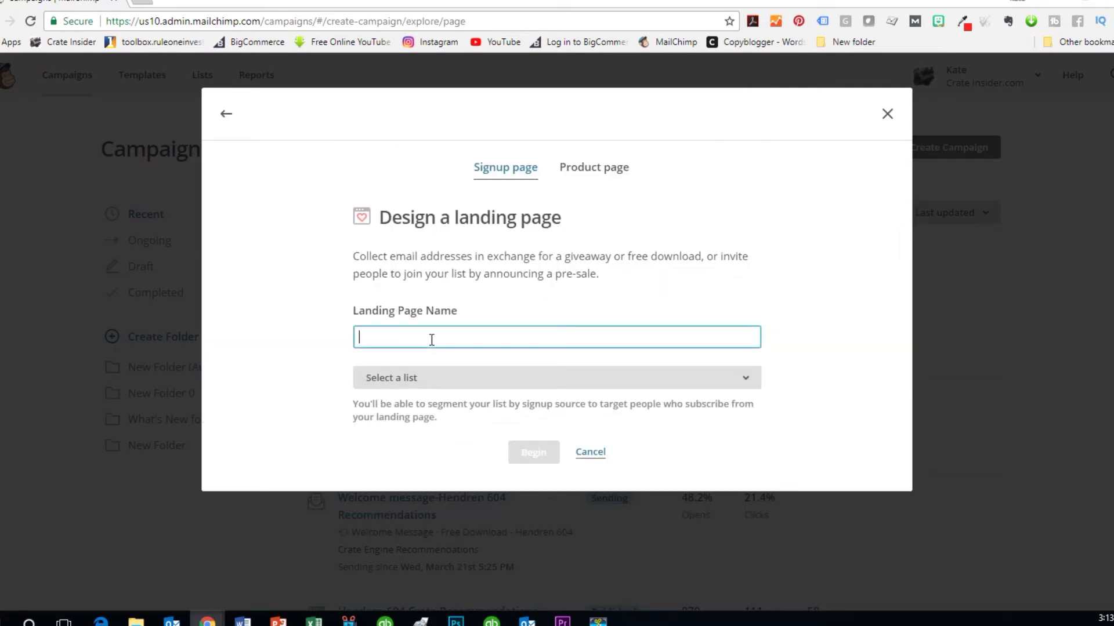
text(F)
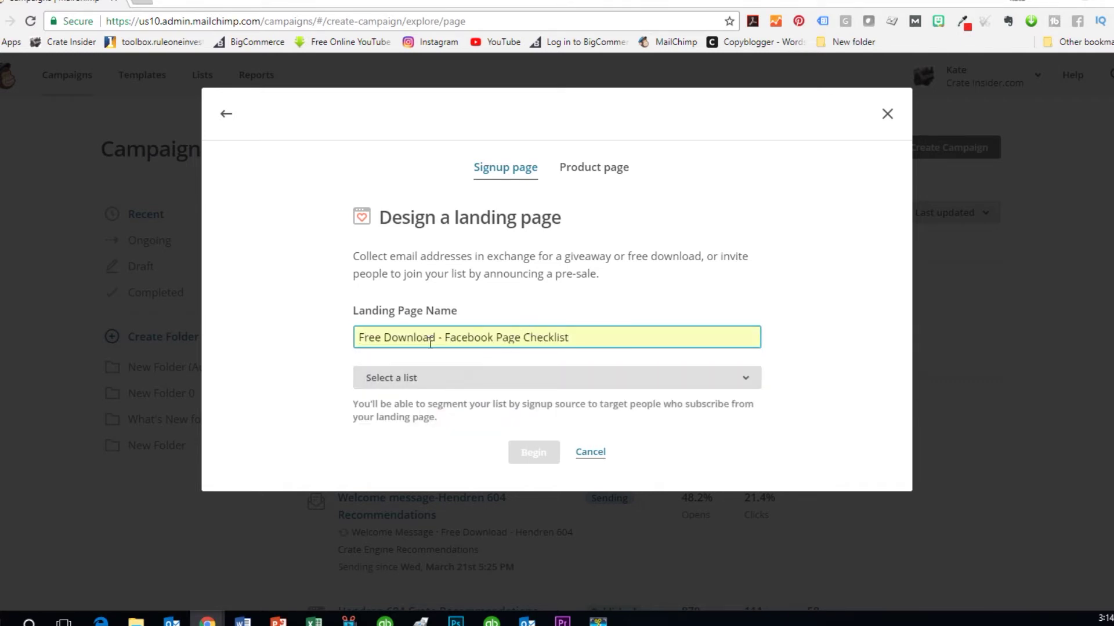
click(551, 378)
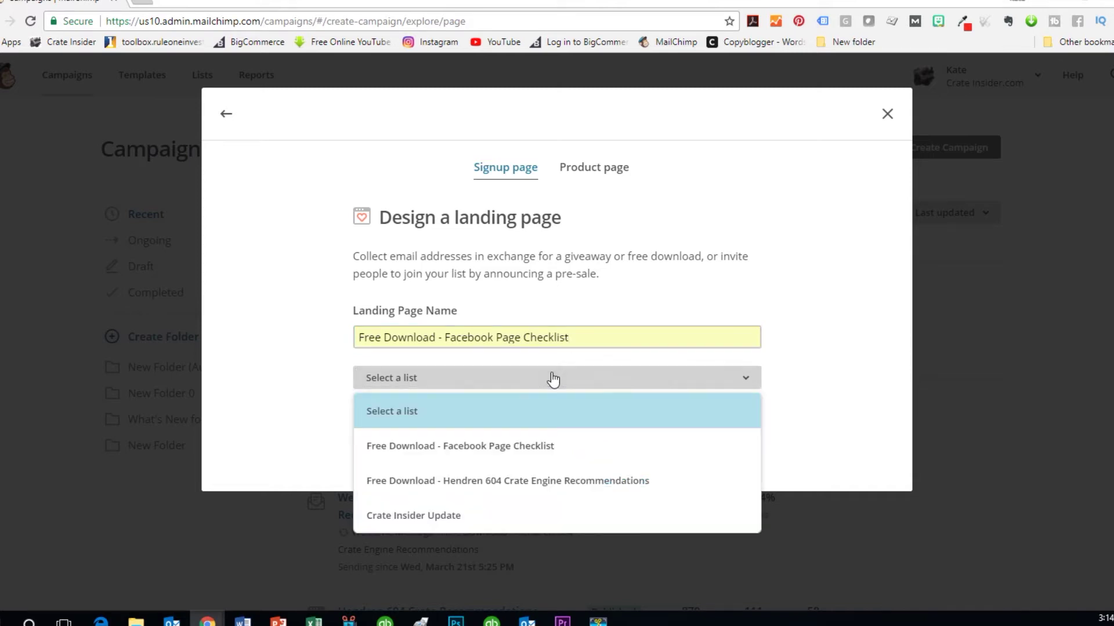
click(518, 445)
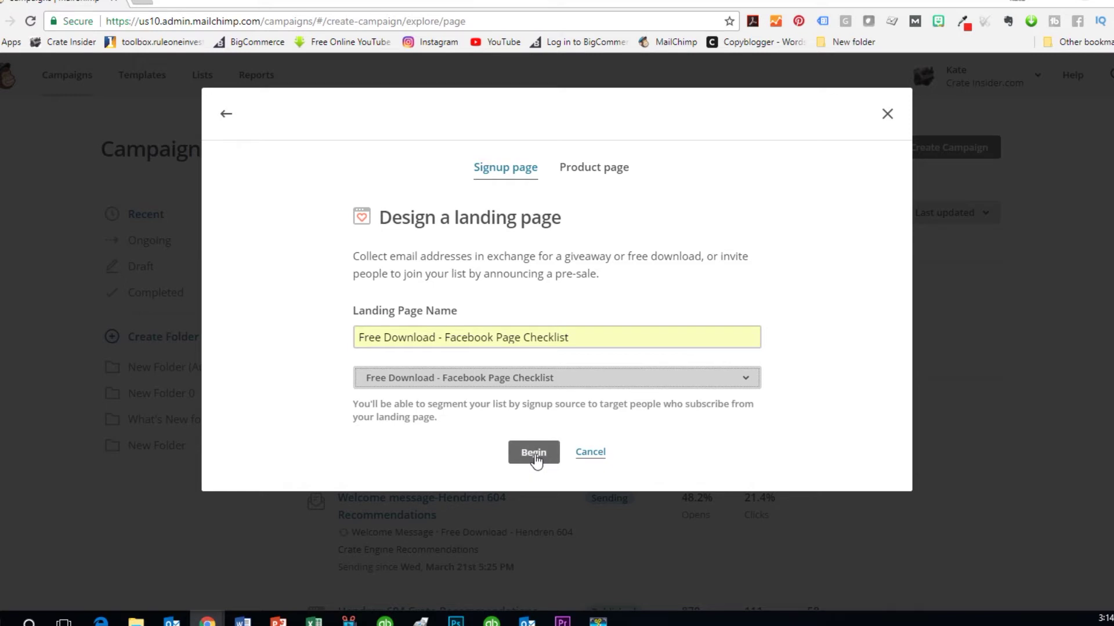
click(534, 453)
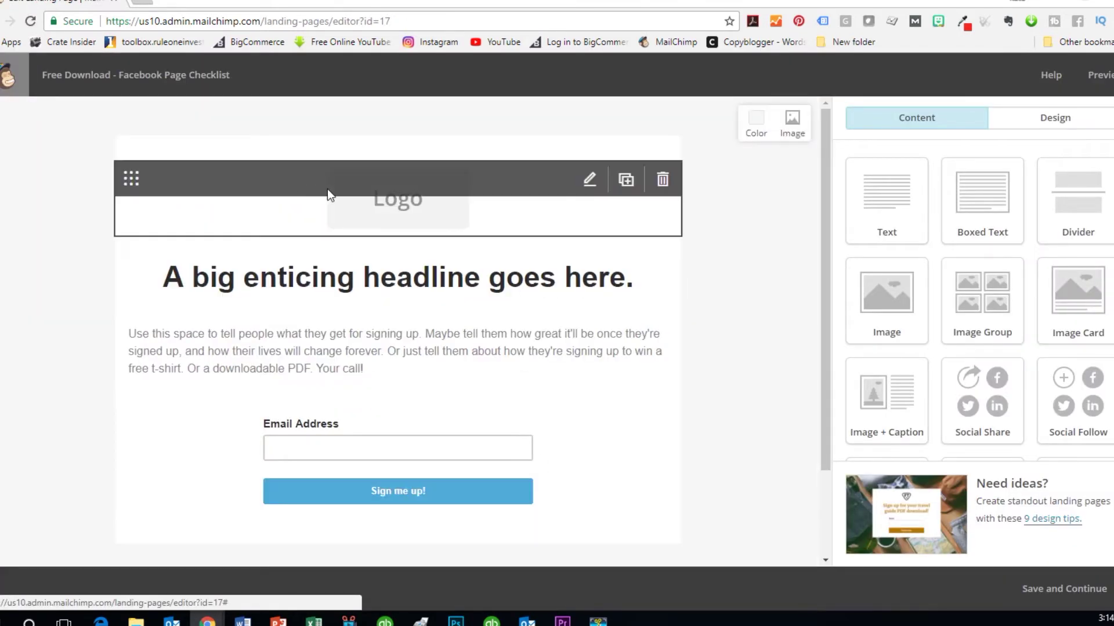
Step: Delete the logo block and move the headline block to the top of the page
click(663, 179)
click(395, 394)
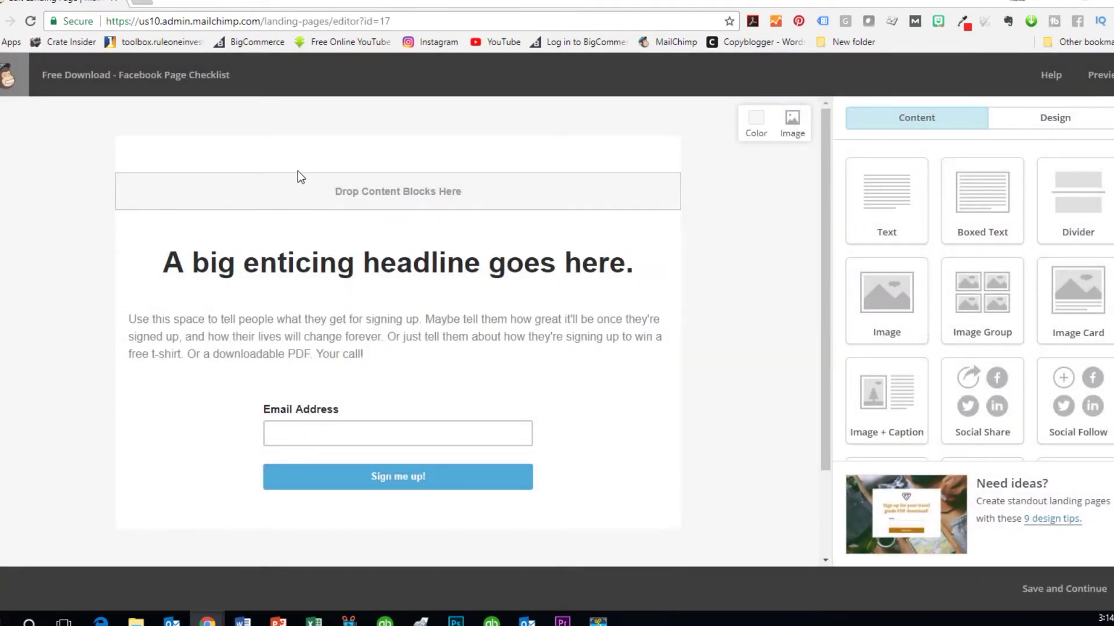
drag(133, 250, 137, 175)
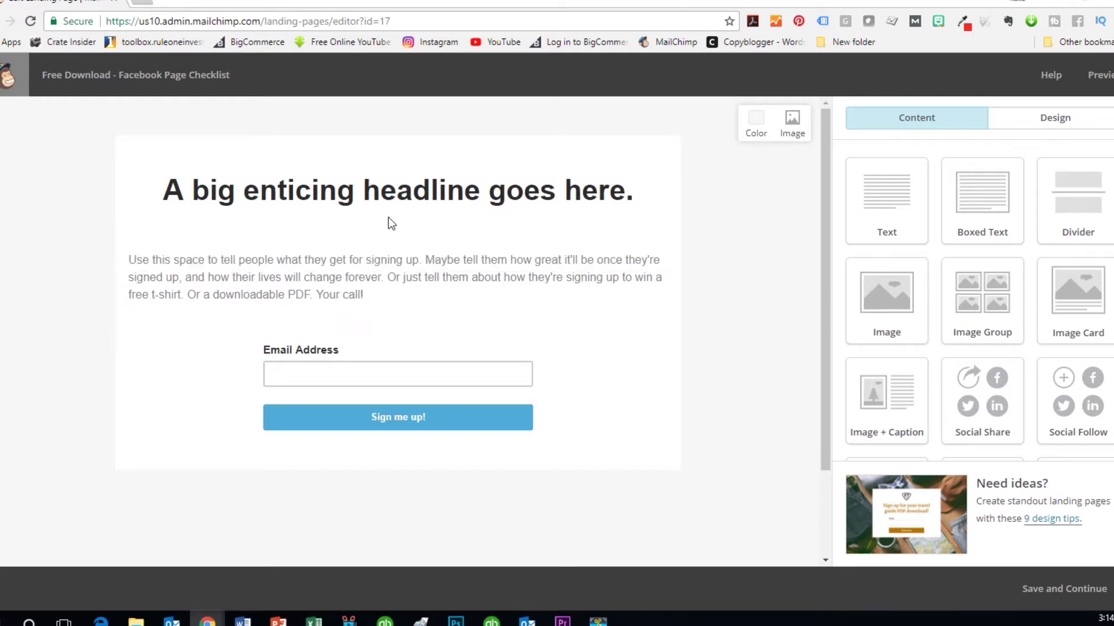
Step: Replace the headline with 'Download Your Free Facebook Page Checklist for Race Teams' and save
click(589, 180)
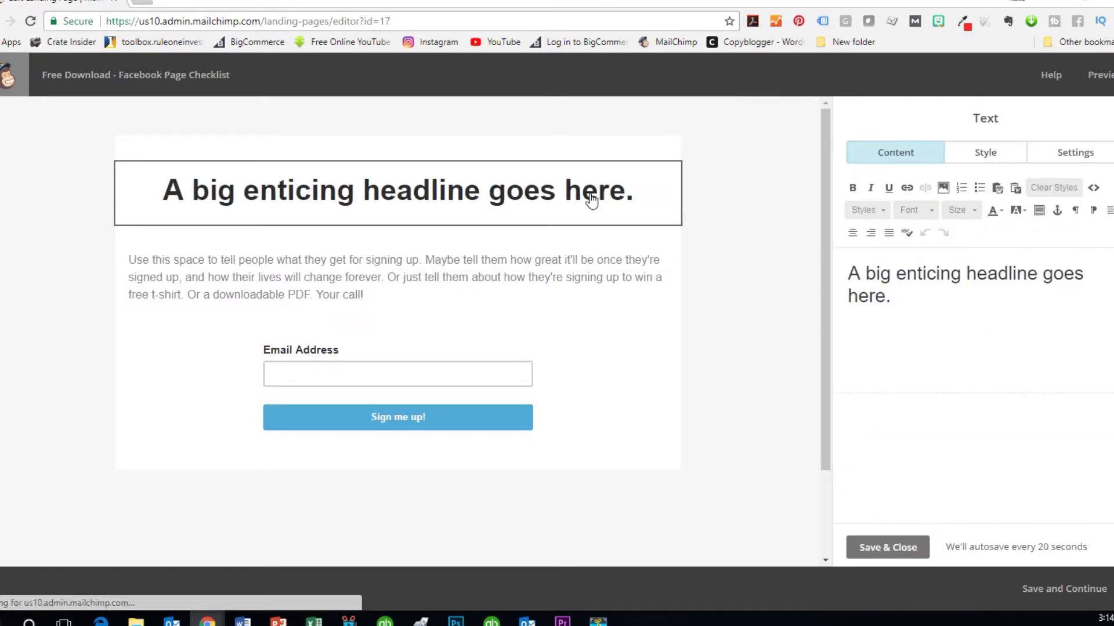
drag(901, 299, 845, 270)
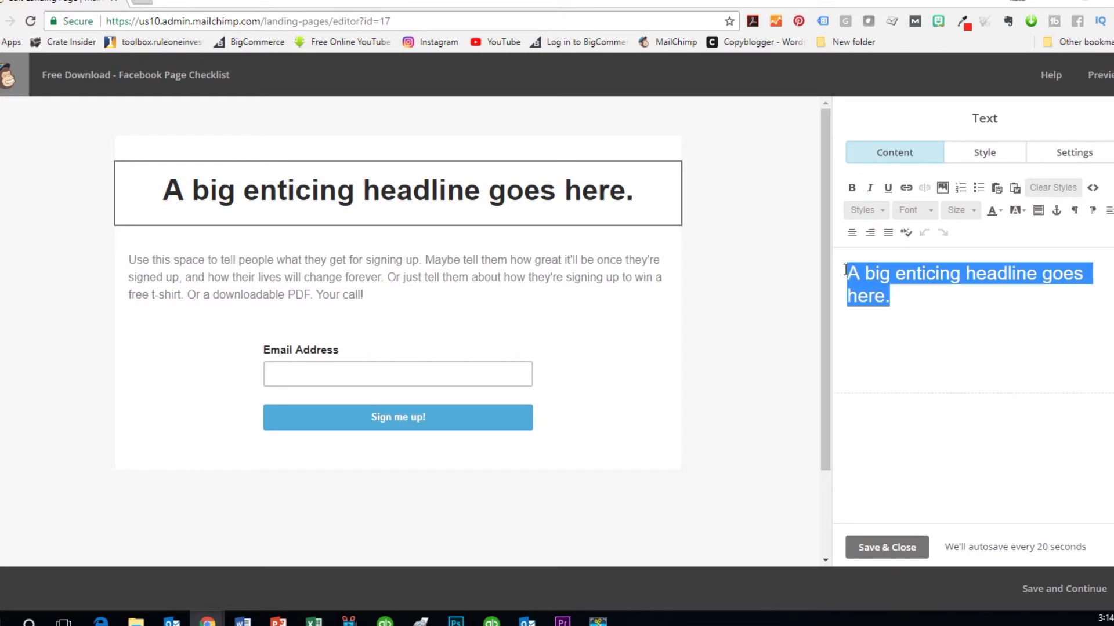
key(BackSpace)
click(243, 619)
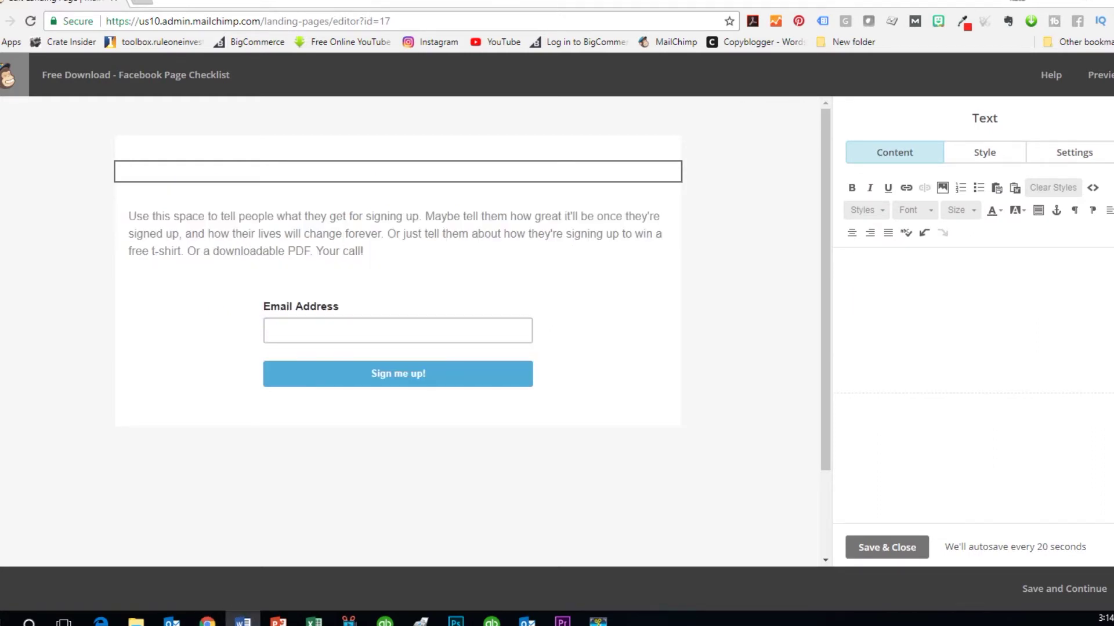
click(952, 291)
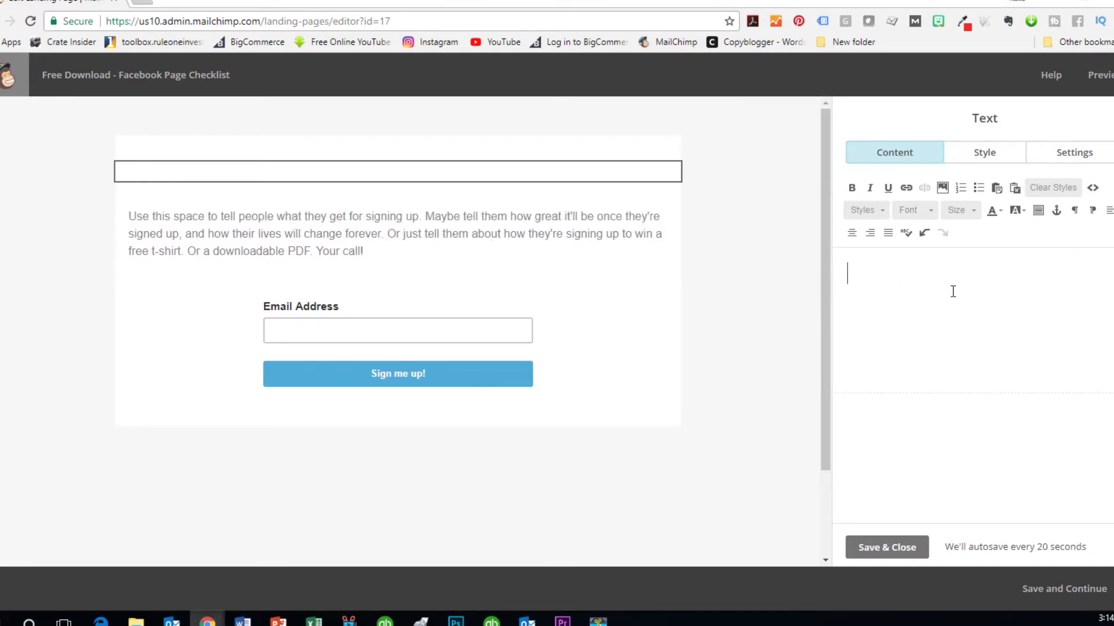
text(Download Your Free Facebook Page Checklist for Race Teams)
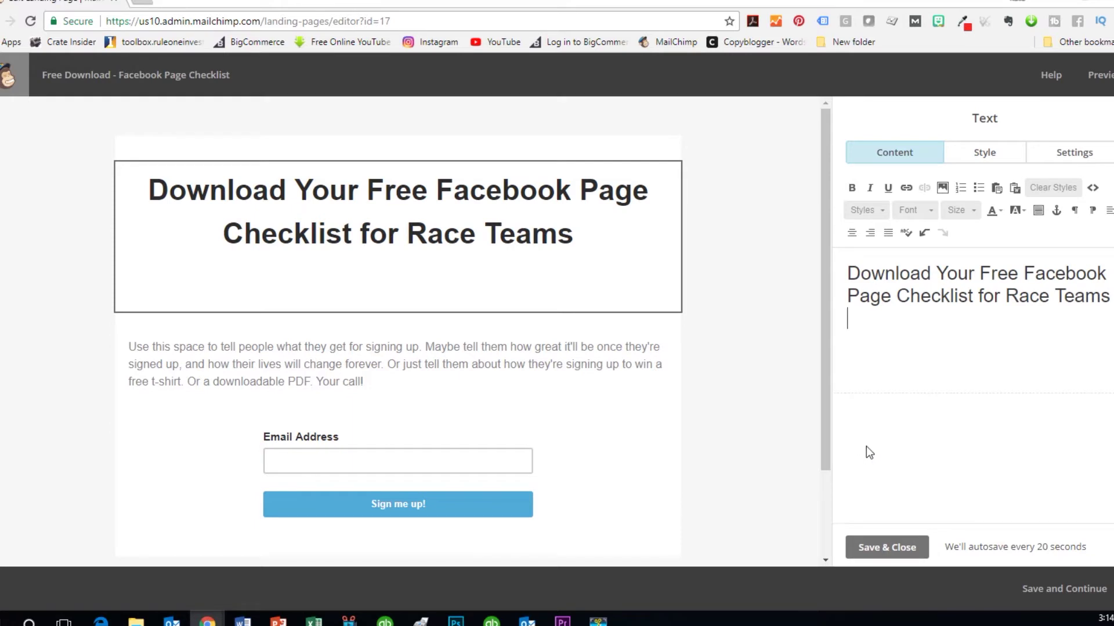
key(BackSpace)
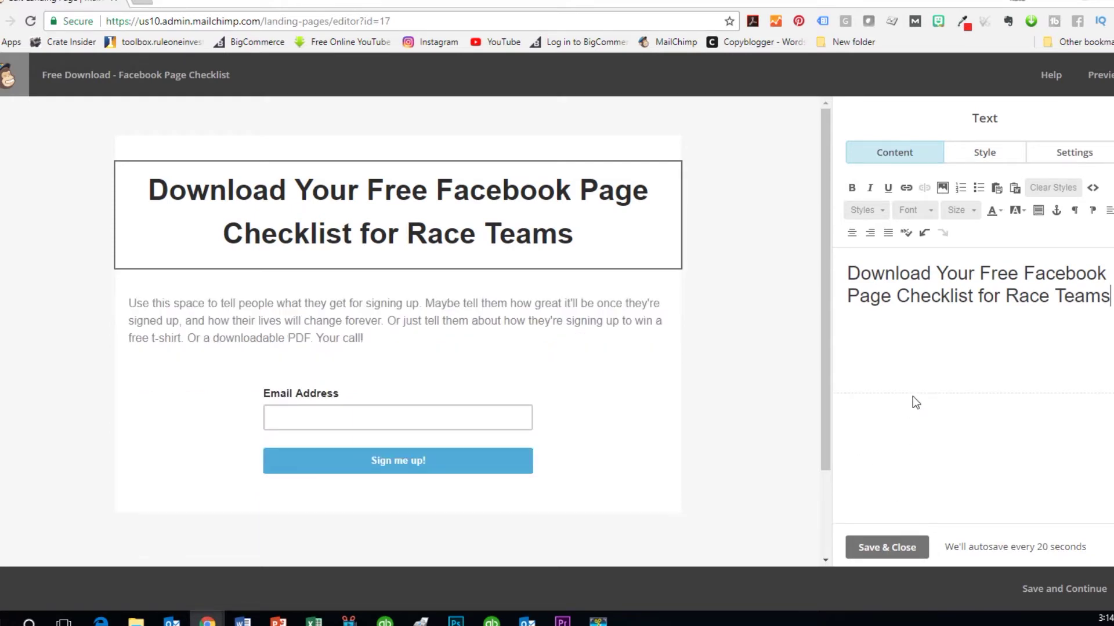
click(884, 549)
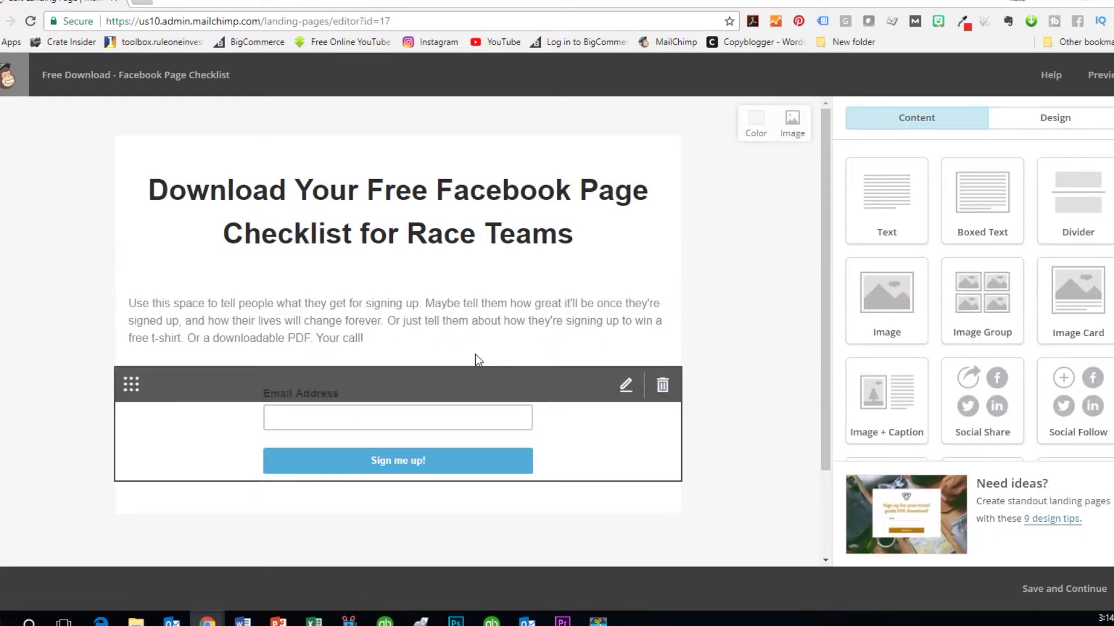
Step: Replace the placeholder paragraph with the pasted 'Use your Facebook Page to gain fans and sponsors!' text
click(591, 298)
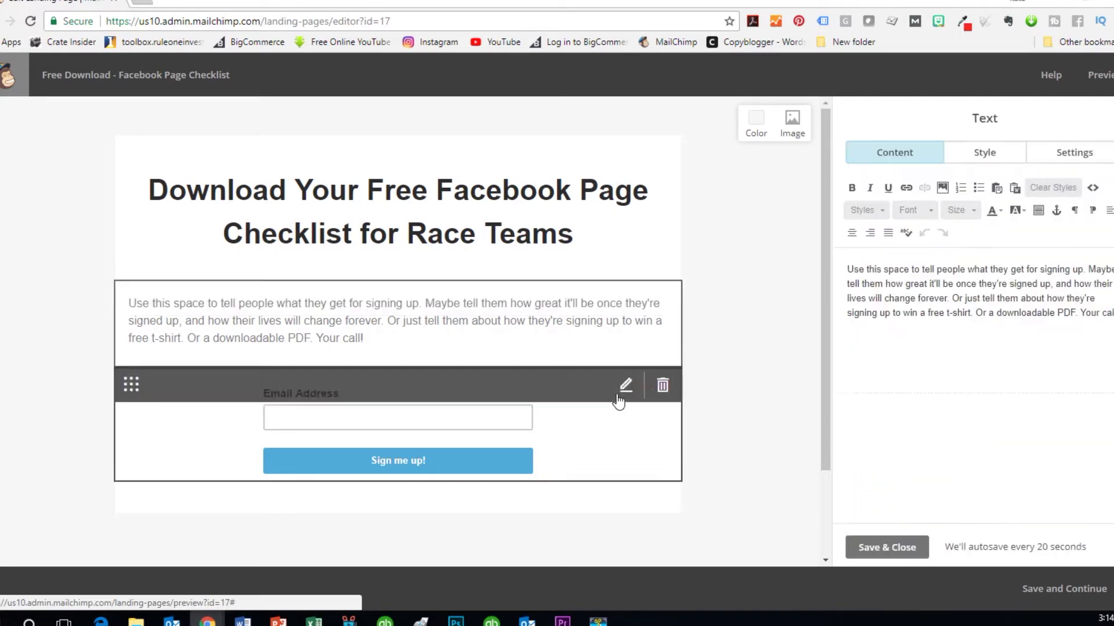
drag(1110, 314, 843, 270)
key(BackSpace)
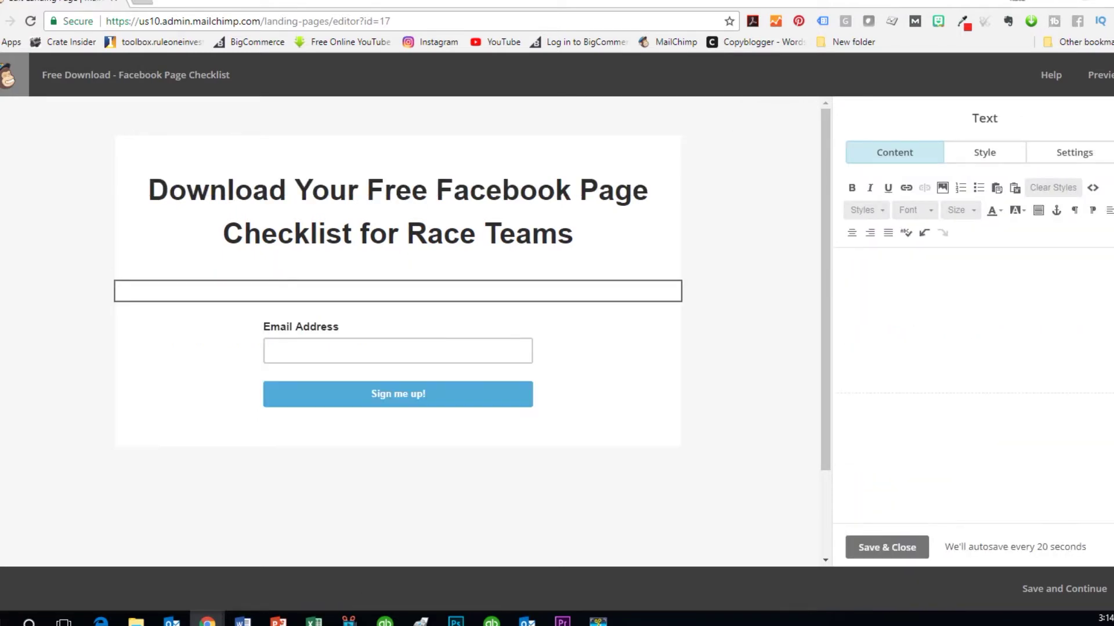
key(alt+Tab)
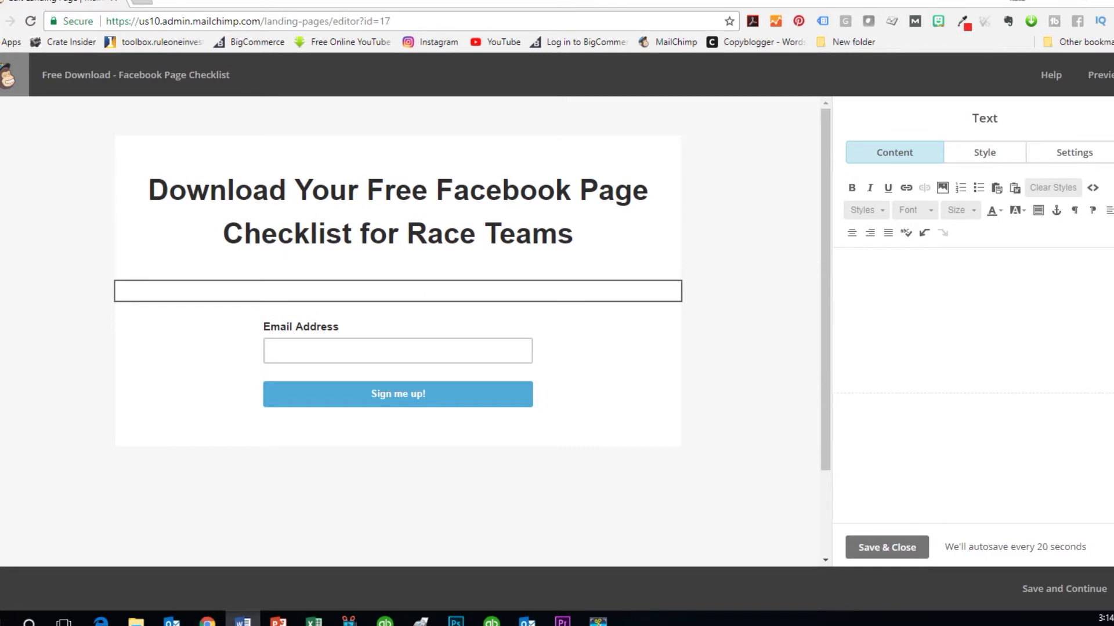
click(943, 267)
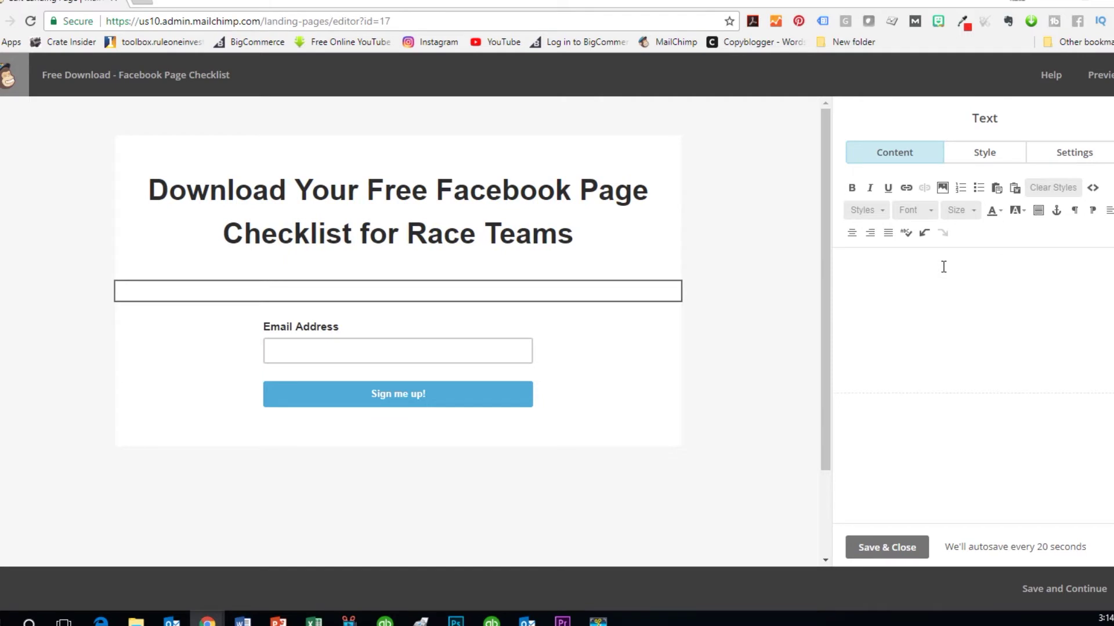
text(Use your Facebook Page to gain fans and sponsors!  Just enter the info below and a link to your FREE Checklist will be sent to your email address.)
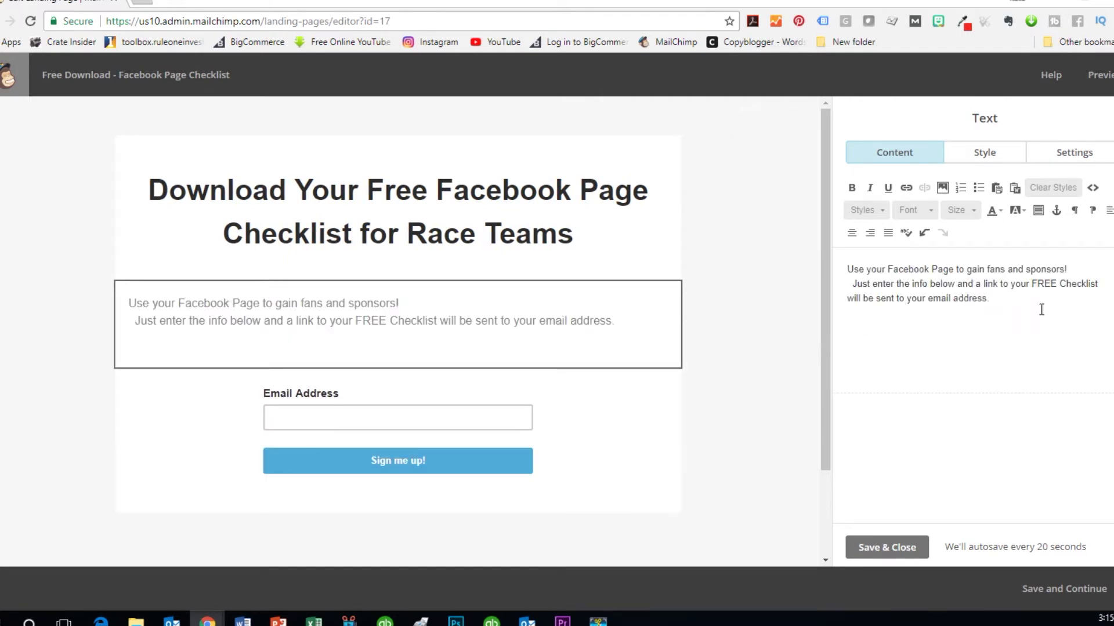
Step: Centre the body text, remove the trailing empty line, and apply heading 3 style
drag(1003, 303, 833, 271)
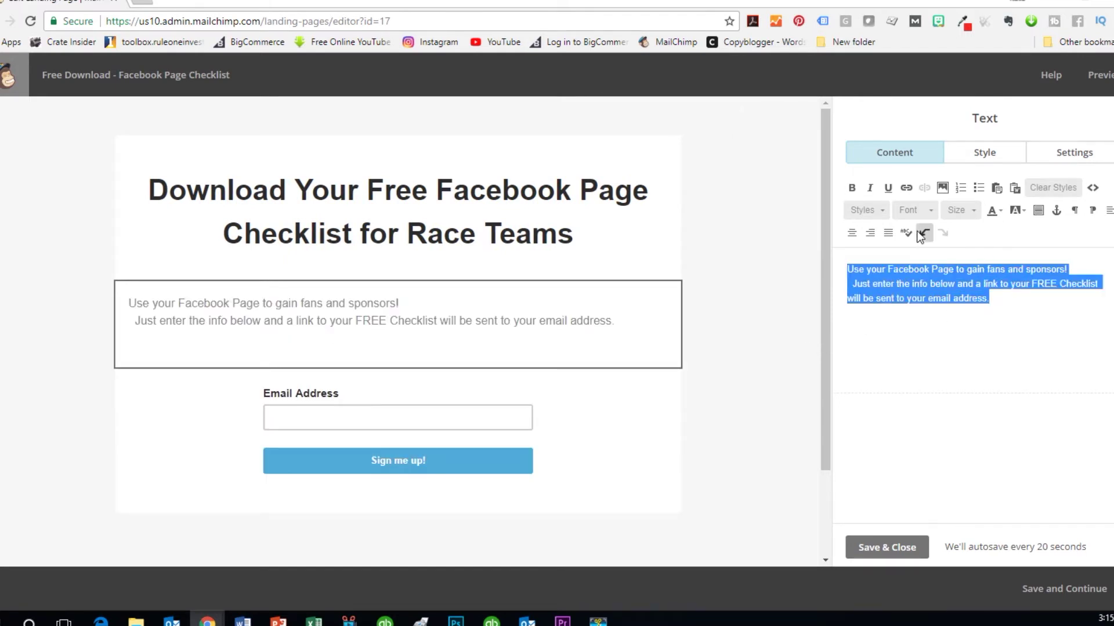
click(851, 233)
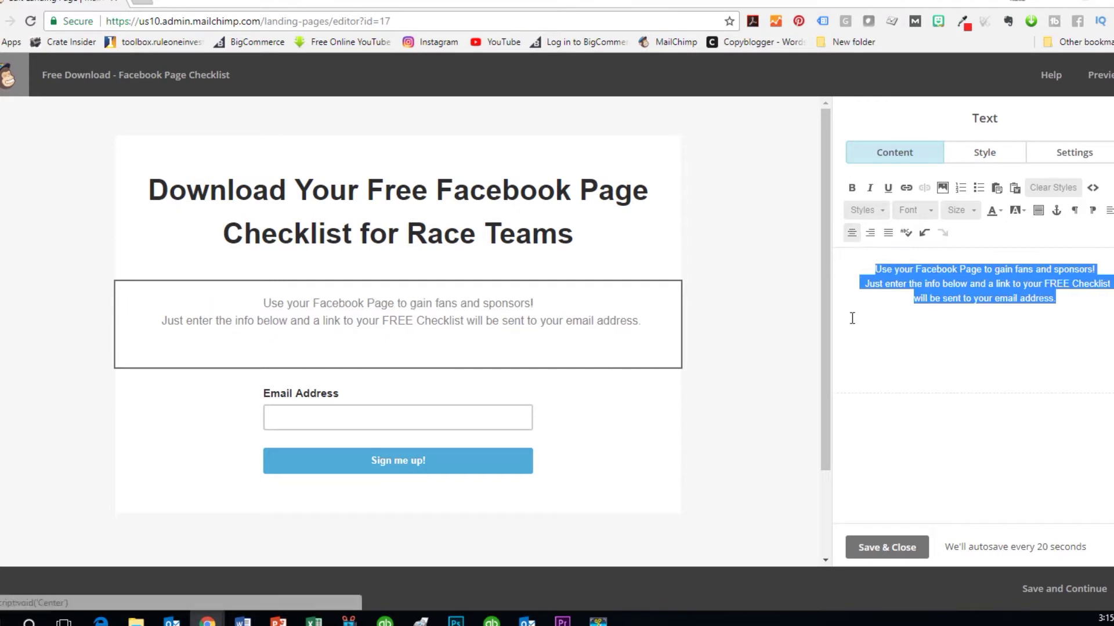
click(969, 325)
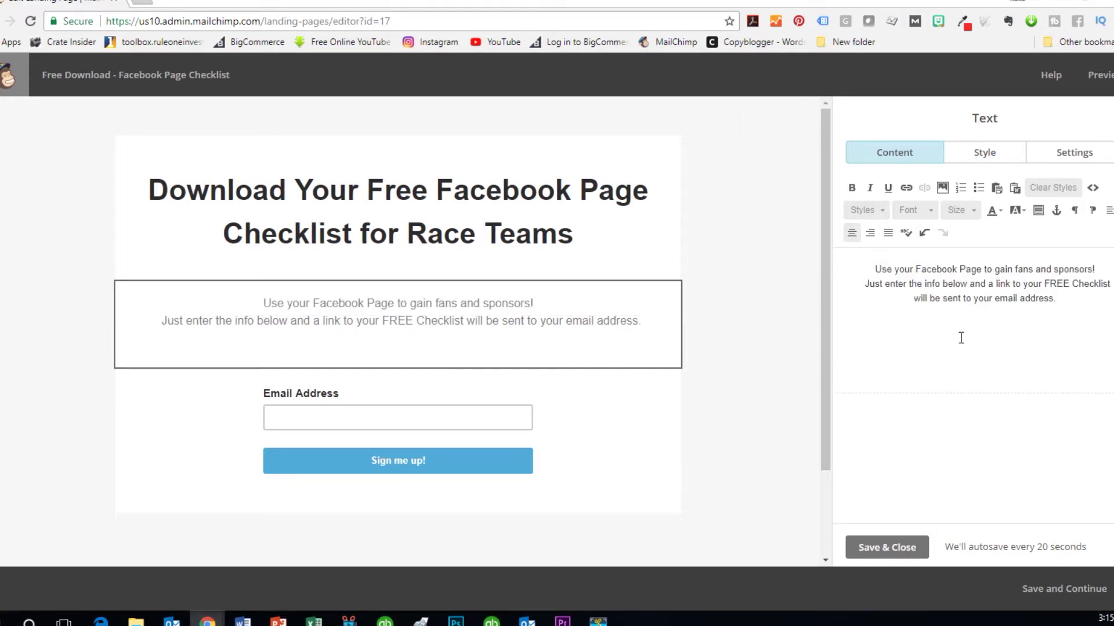
key(BackSpace)
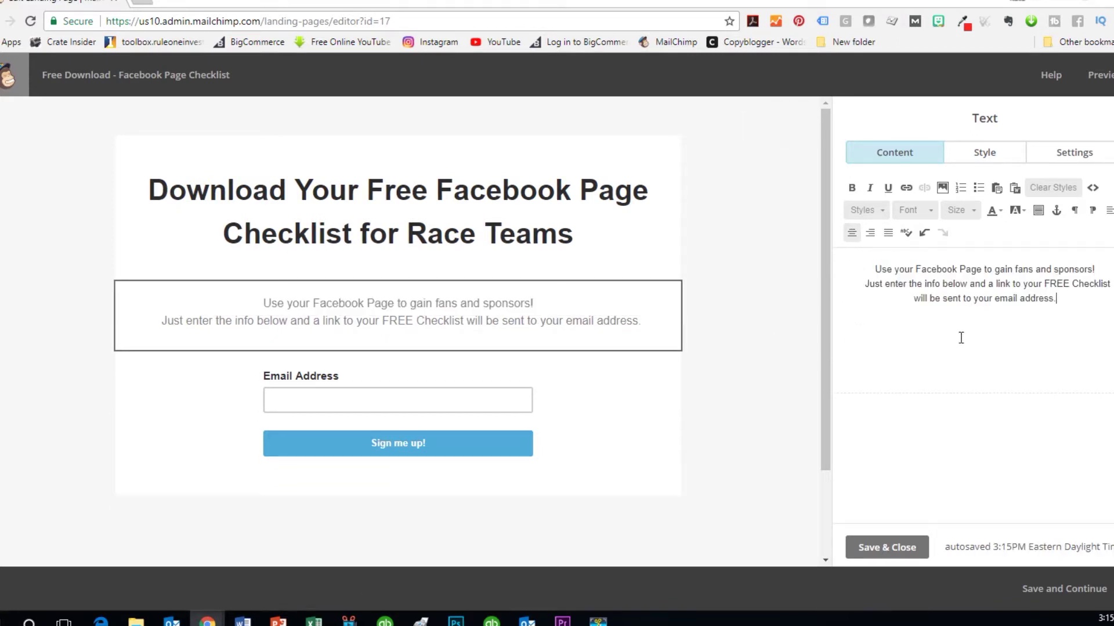
drag(1058, 297, 887, 269)
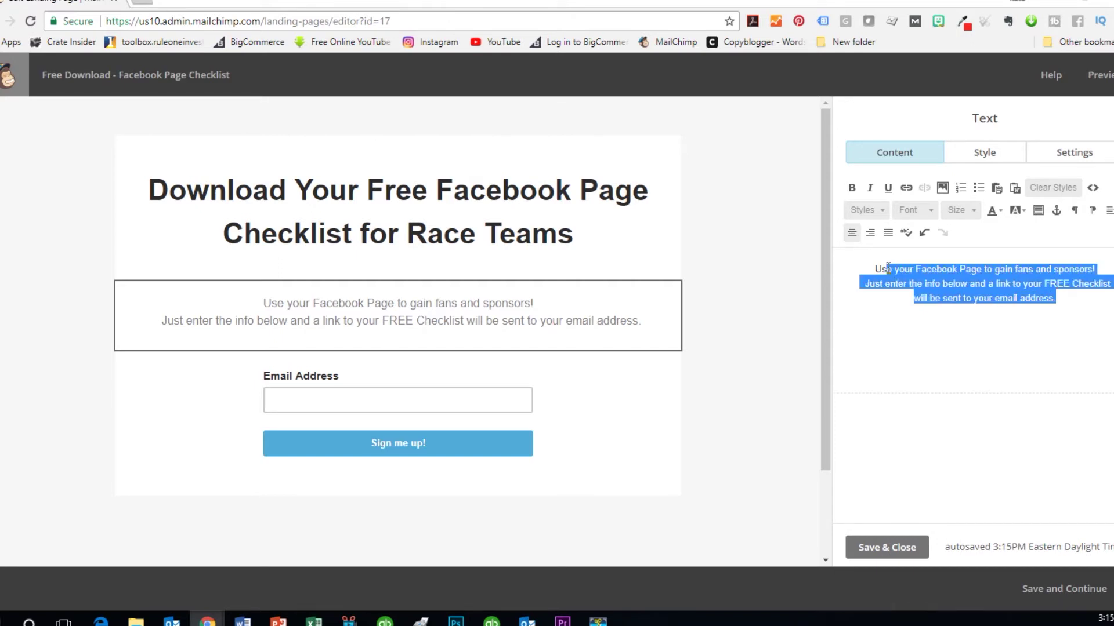
click(885, 210)
drag(949, 274, 941, 297)
click(891, 301)
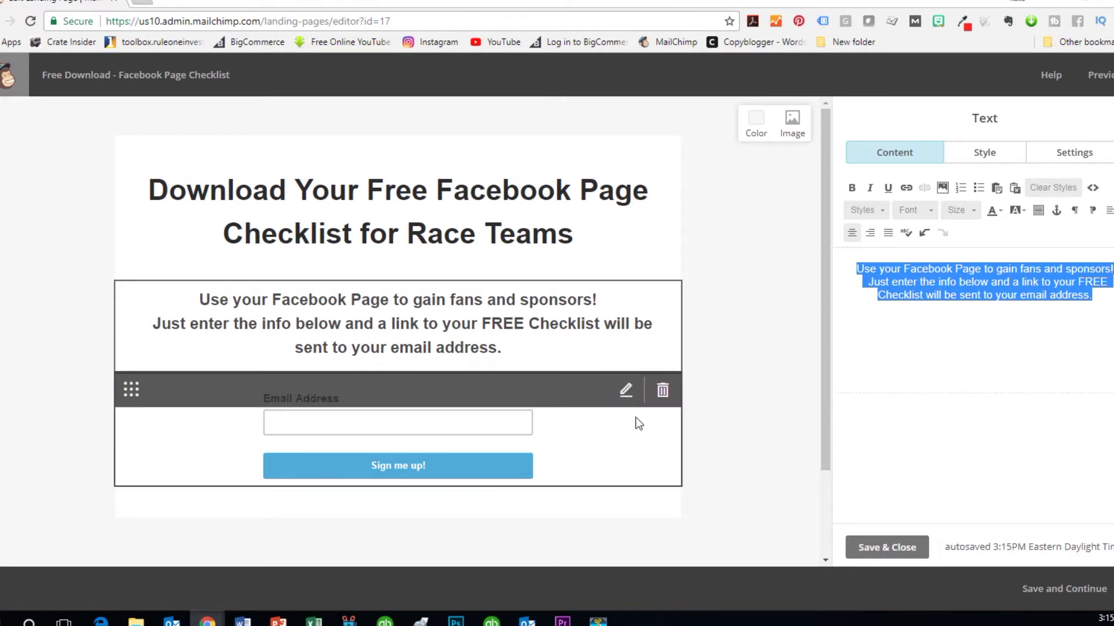
Step: Add a First Name field and set the signup button background to pure red (#ff0303)
click(625, 391)
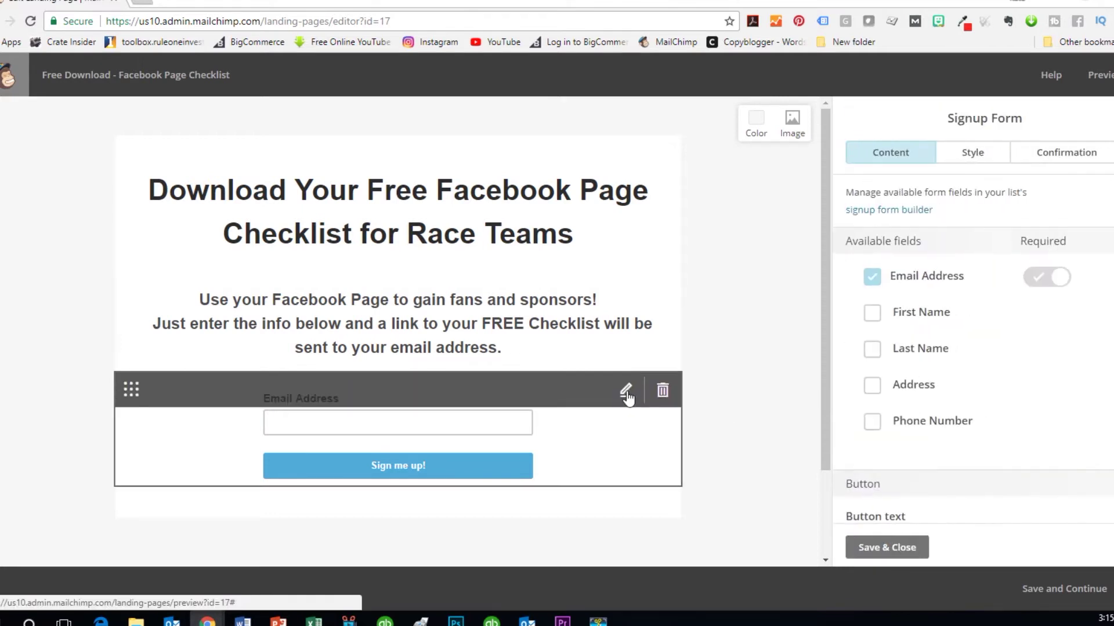
click(871, 313)
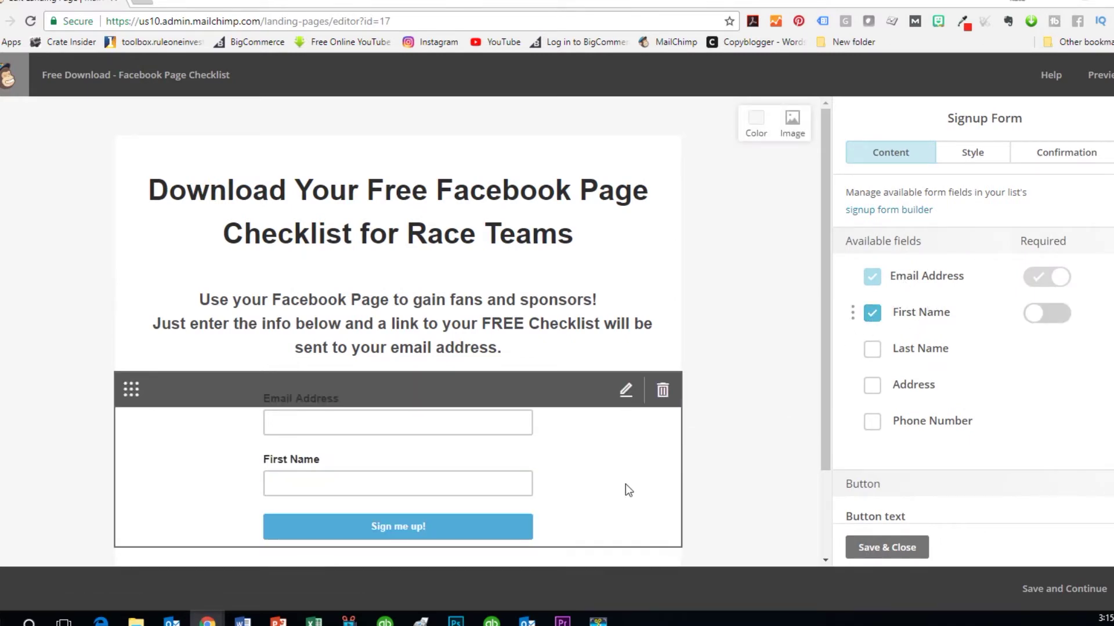
click(974, 155)
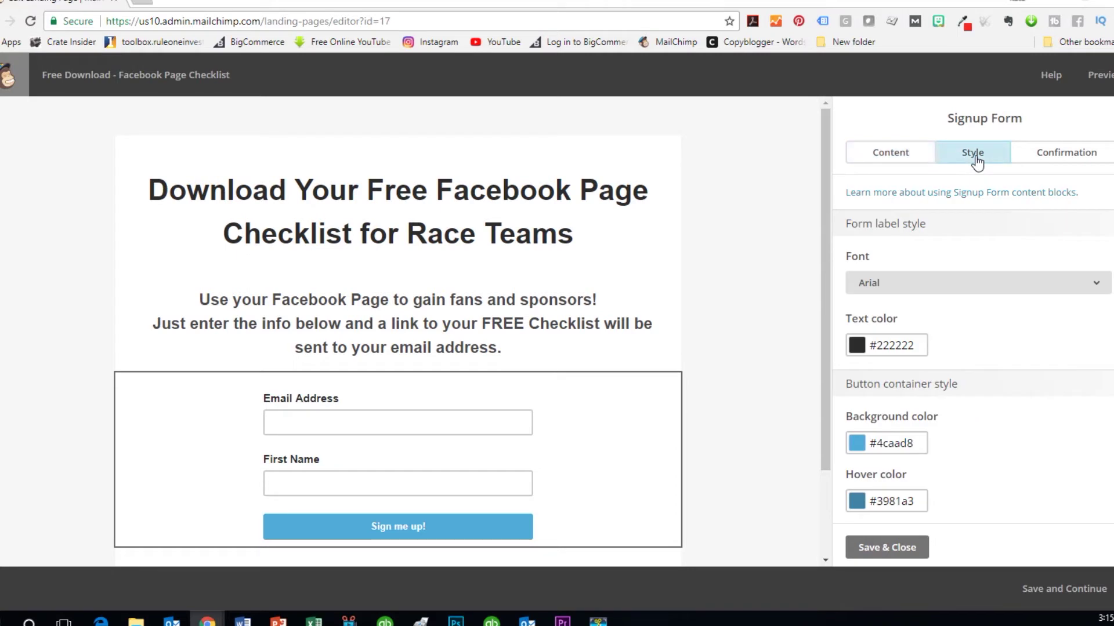
click(859, 443)
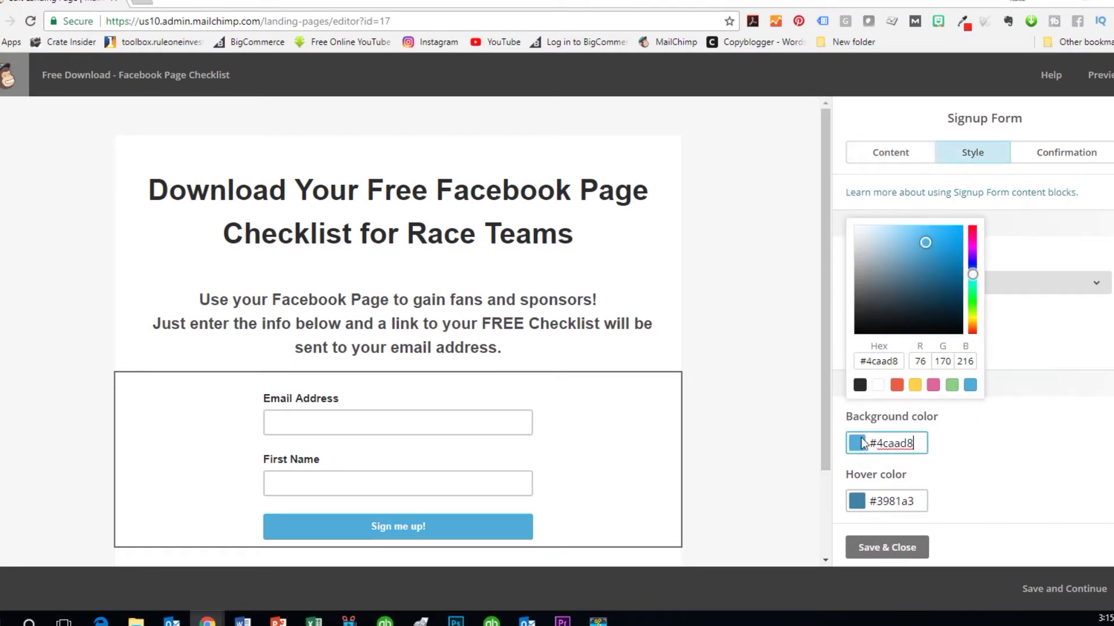
drag(972, 274, 972, 212)
click(916, 444)
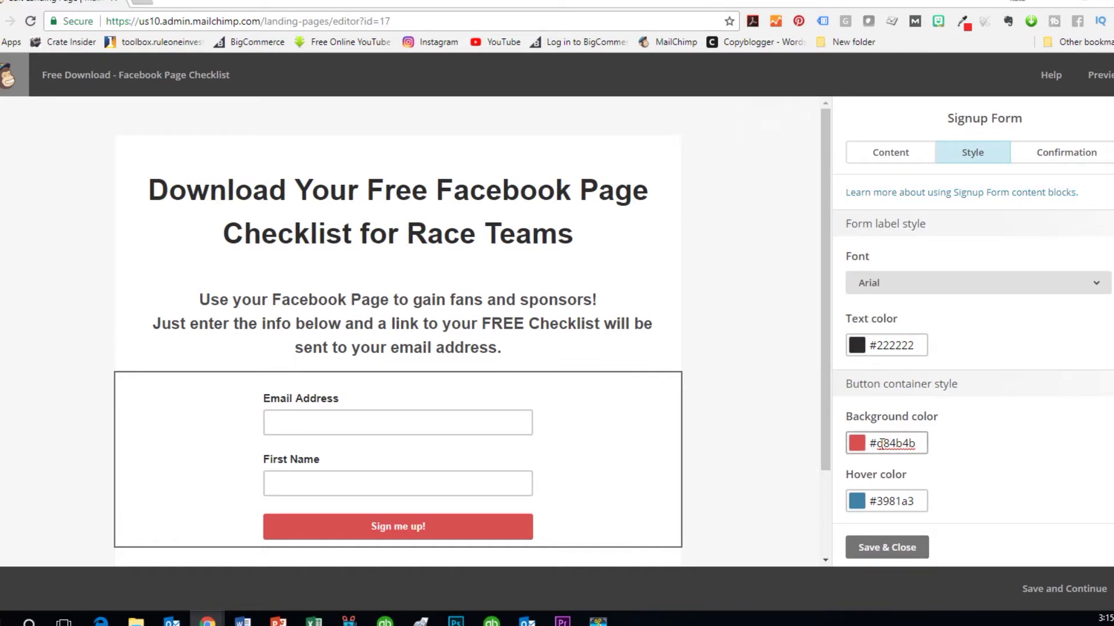
mouse_move(945, 243)
mouse_down()
mouse_move(973, 231)
mouse_move(963, 225)
mouse_up()
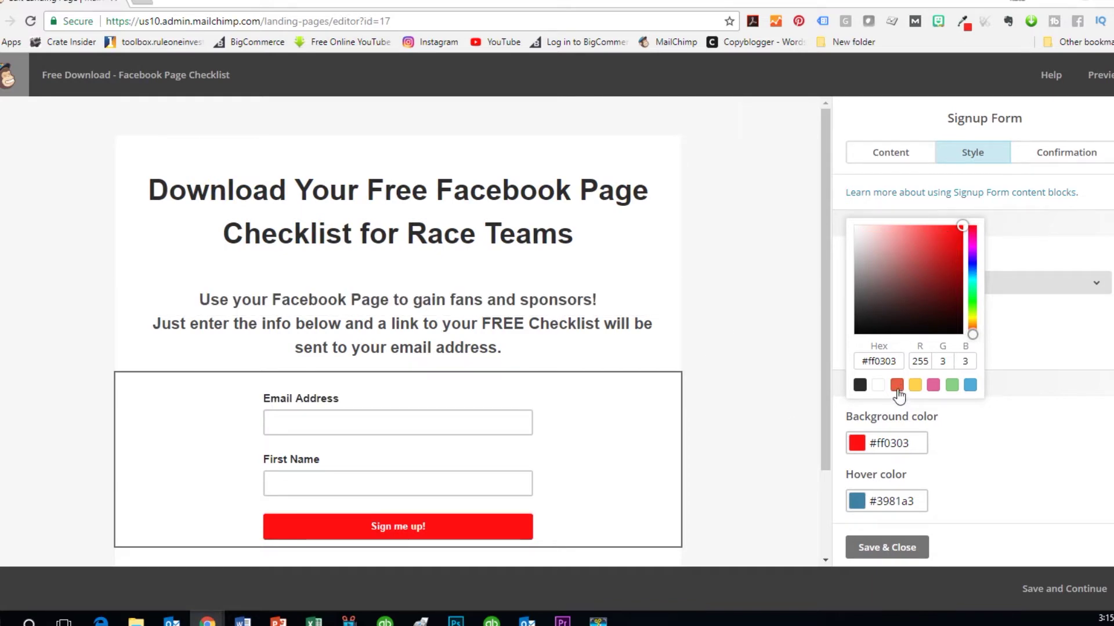
Step: Set the button hover colour to light red #ff5555 and save the form styling
click(882, 500)
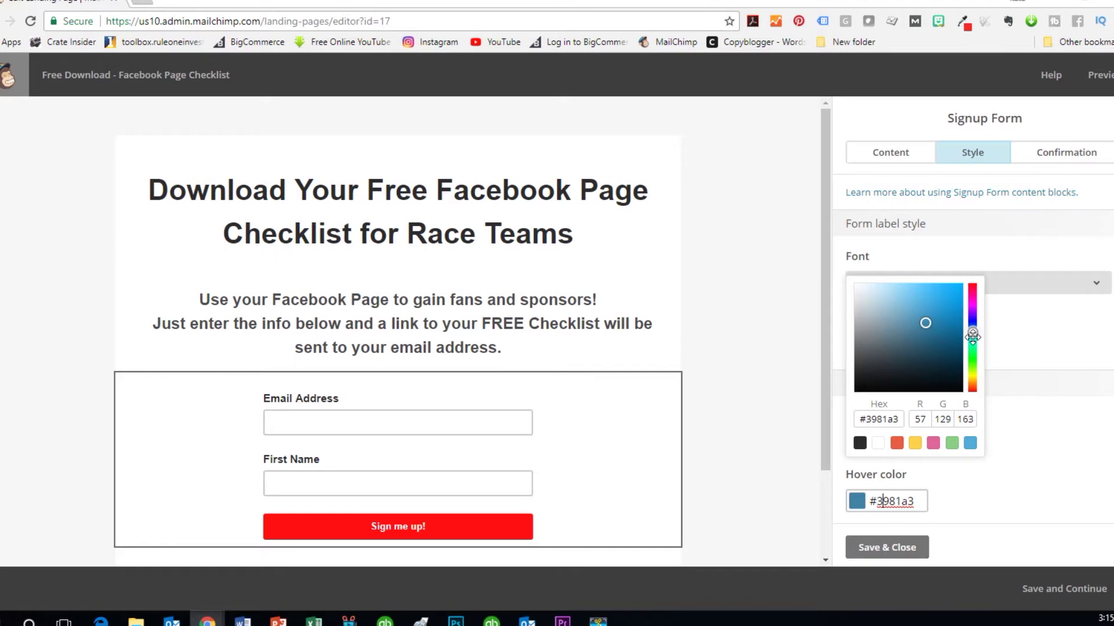
drag(973, 332, 979, 280)
click(979, 277)
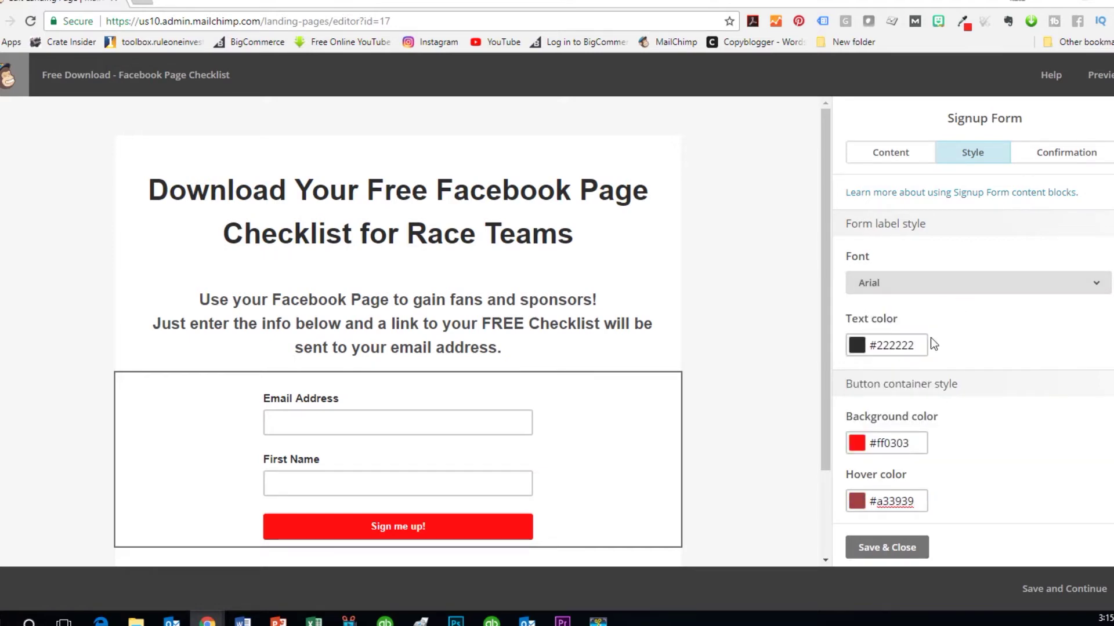
click(876, 505)
mouse_move(925, 324)
mouse_down()
mouse_move(940, 300)
mouse_move(927, 284)
mouse_up()
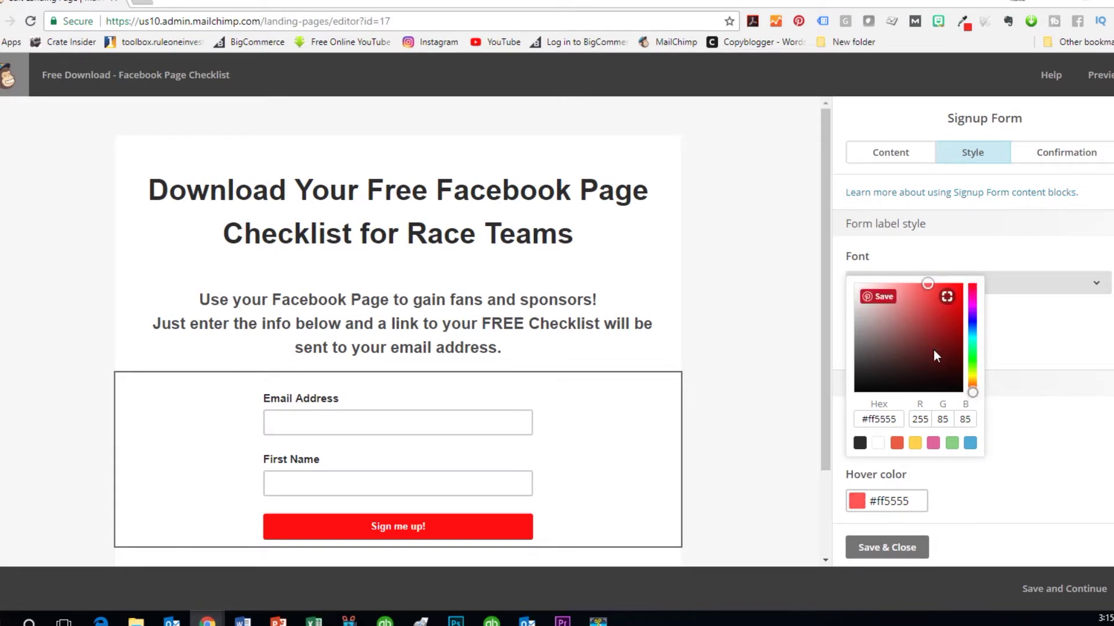
click(881, 548)
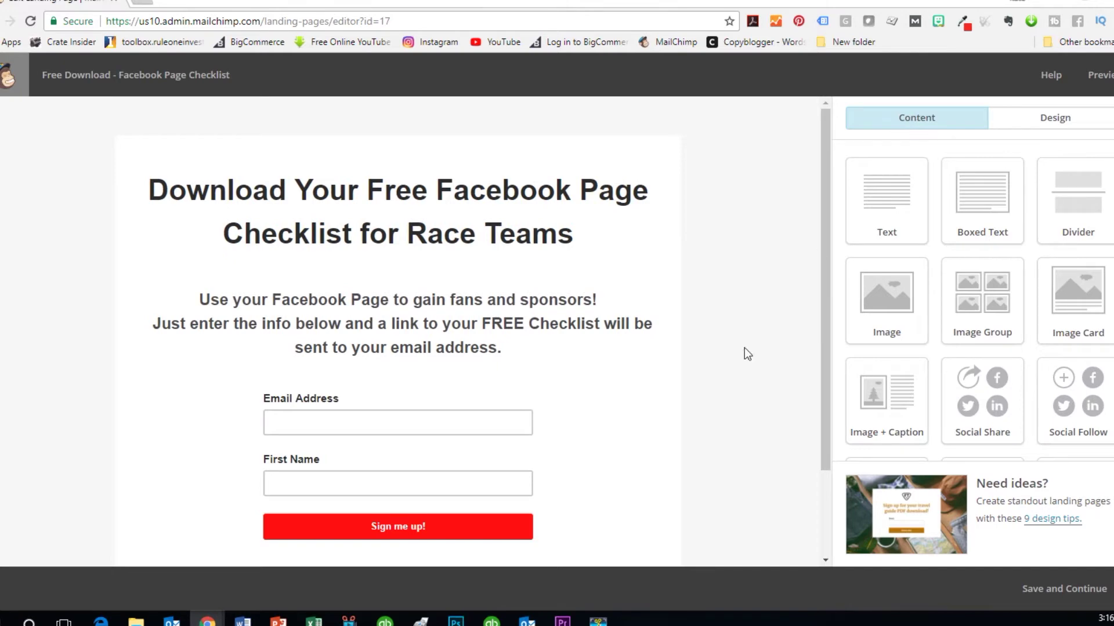
Step: Change the signup button text to 'Download Free Checklist' and apply it to the form
click(626, 389)
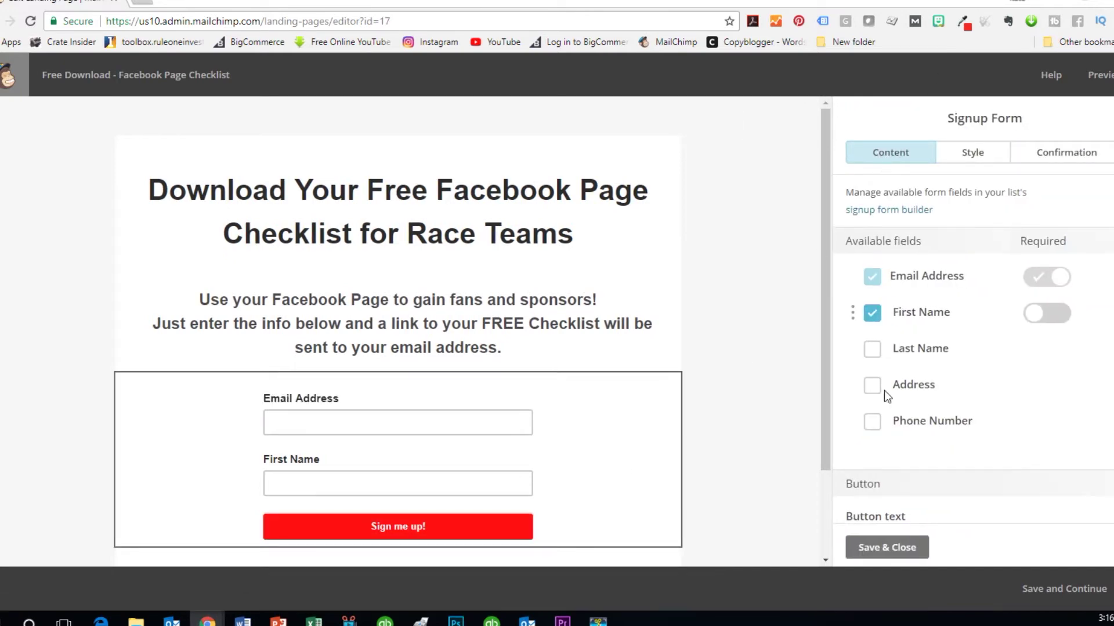
scroll(916, 357, down, 1)
click(940, 495)
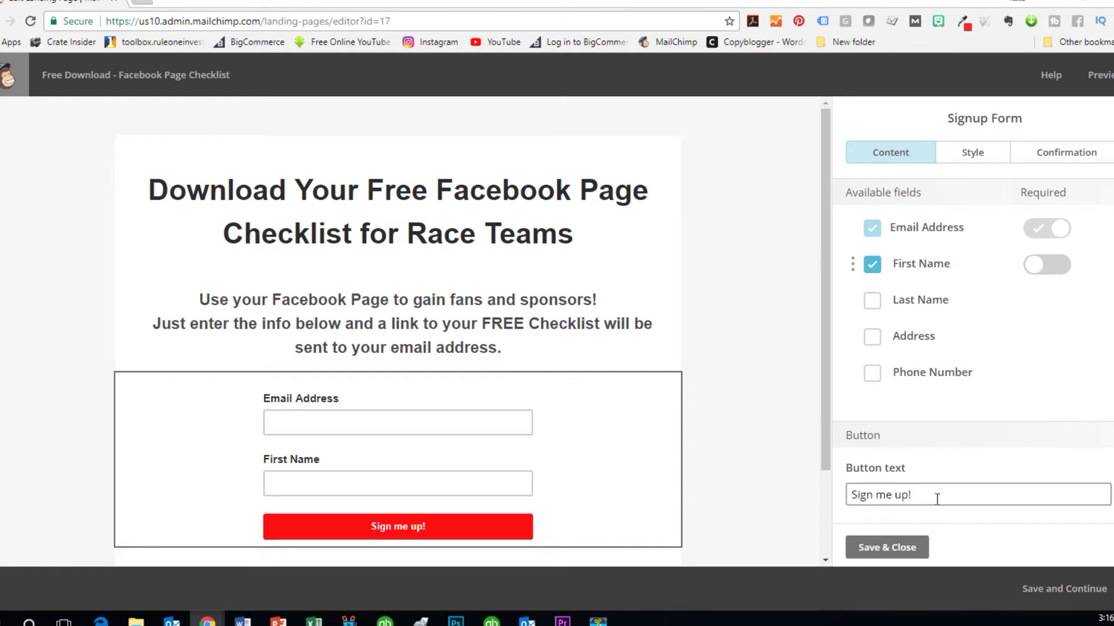
drag(940, 495, 807, 508)
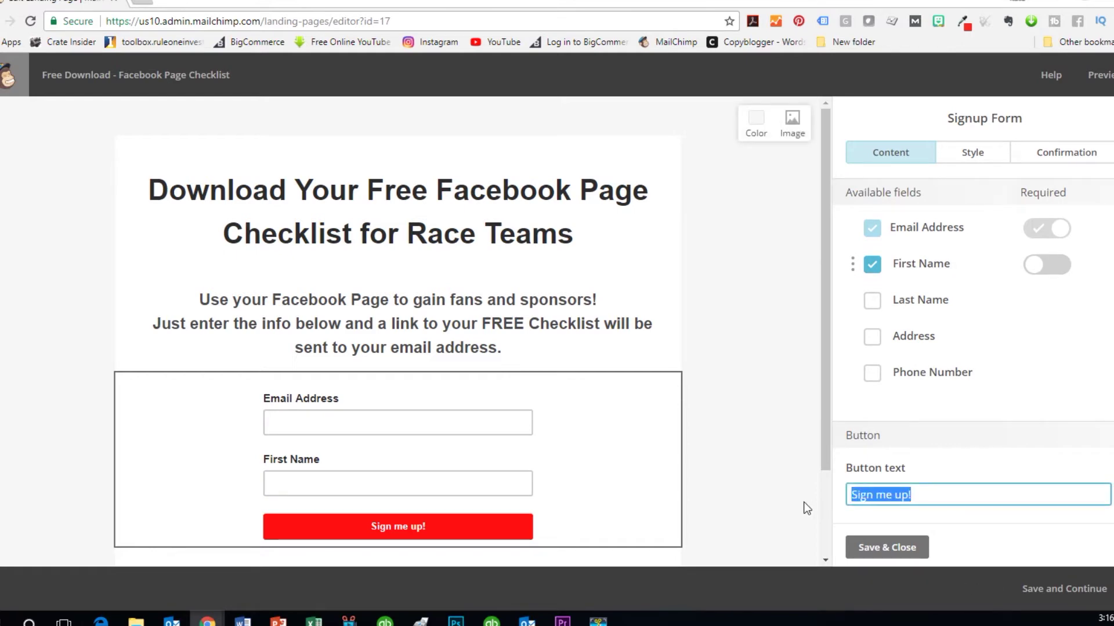
text(Download Free)
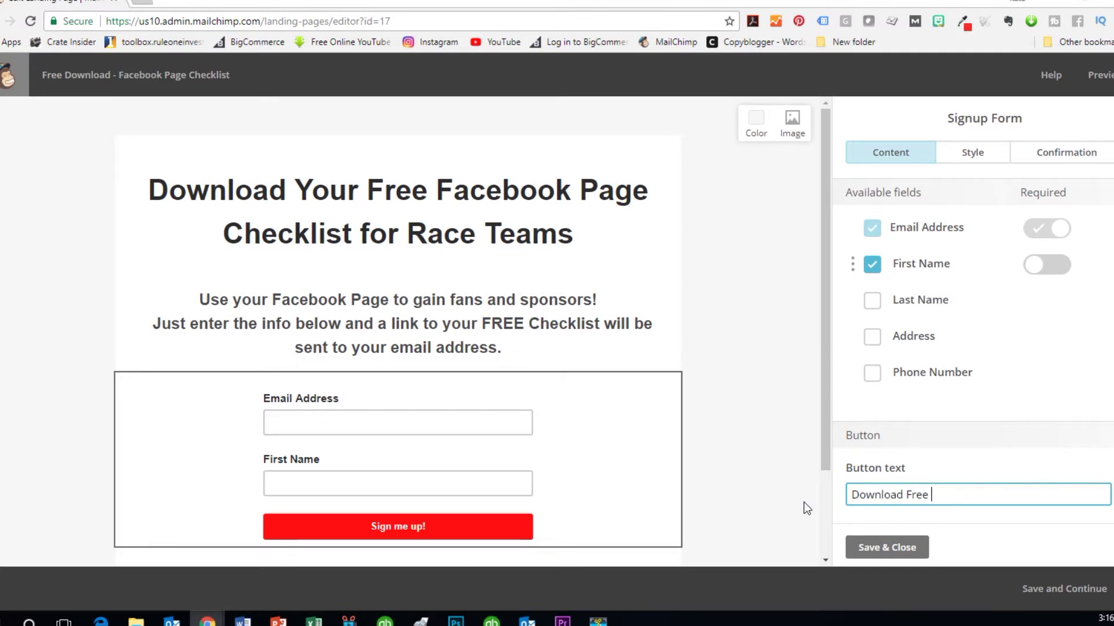
text( Checklist)
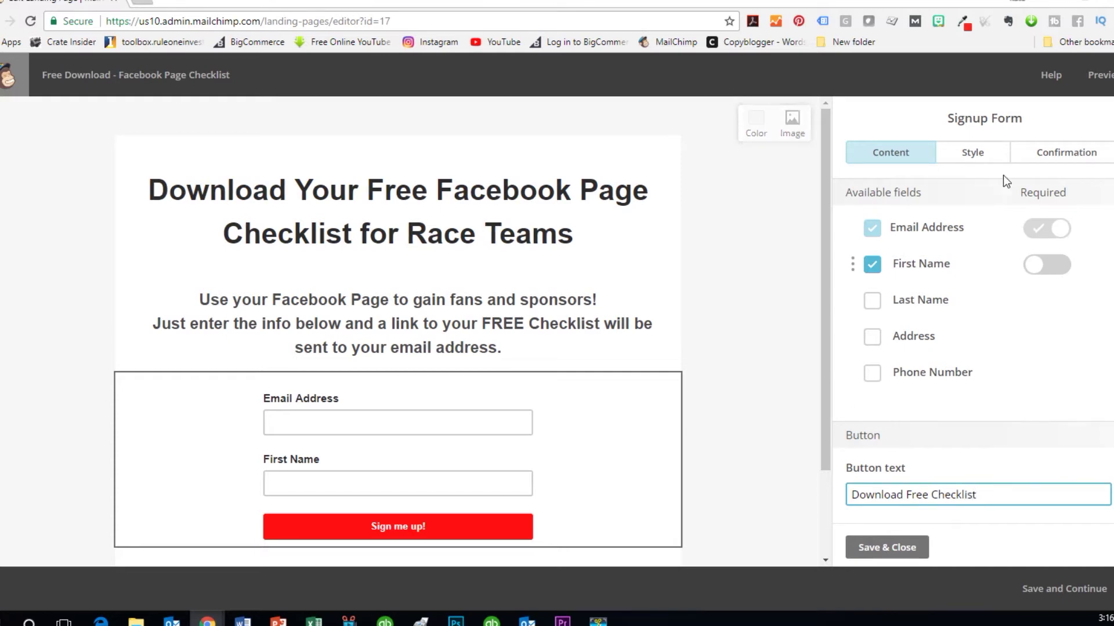
click(1053, 155)
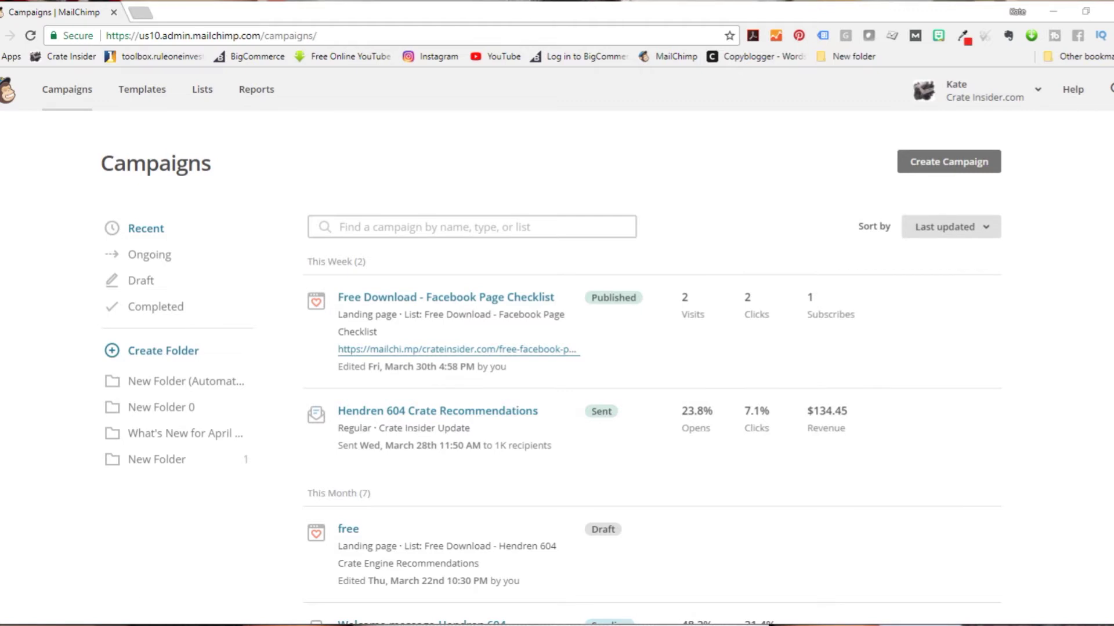
Step: Start a new automated email from the Welcome new subscribers option
click(935, 158)
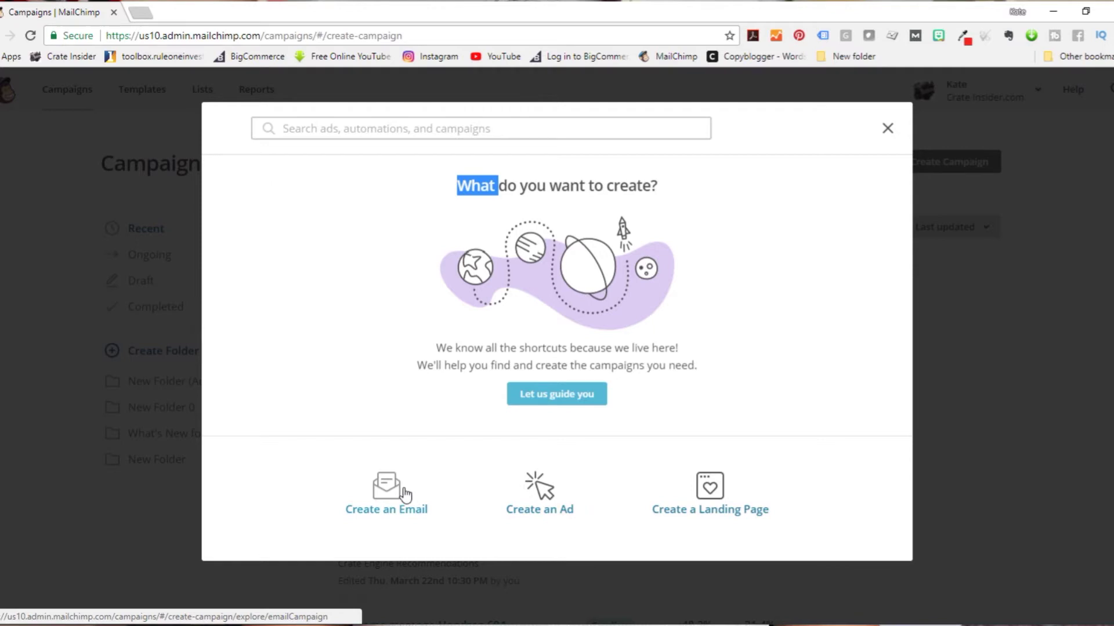
click(427, 493)
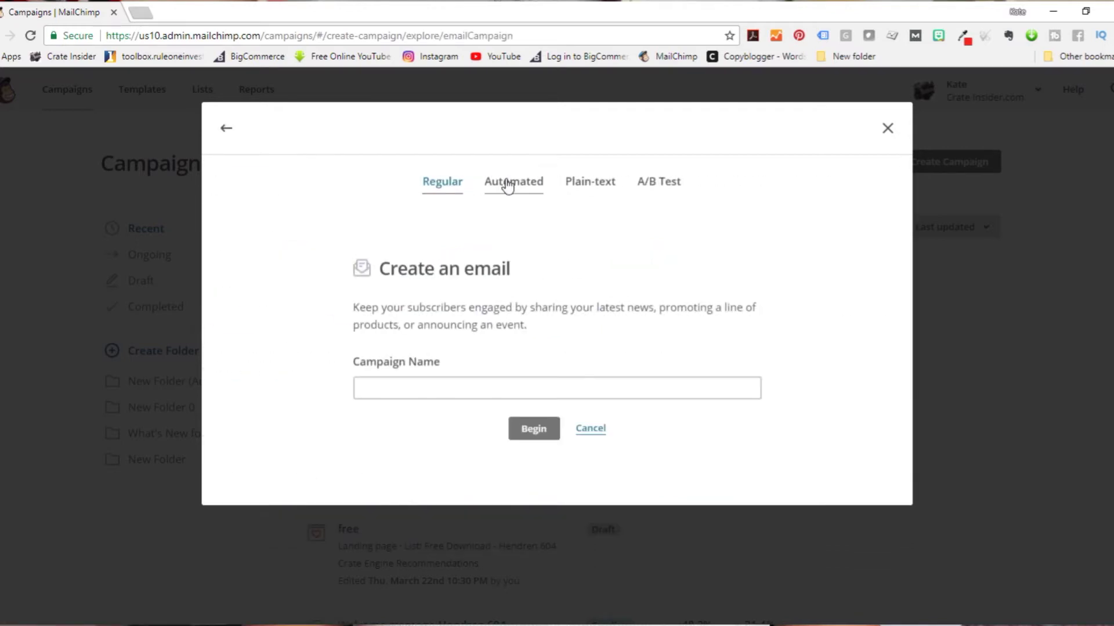
click(507, 184)
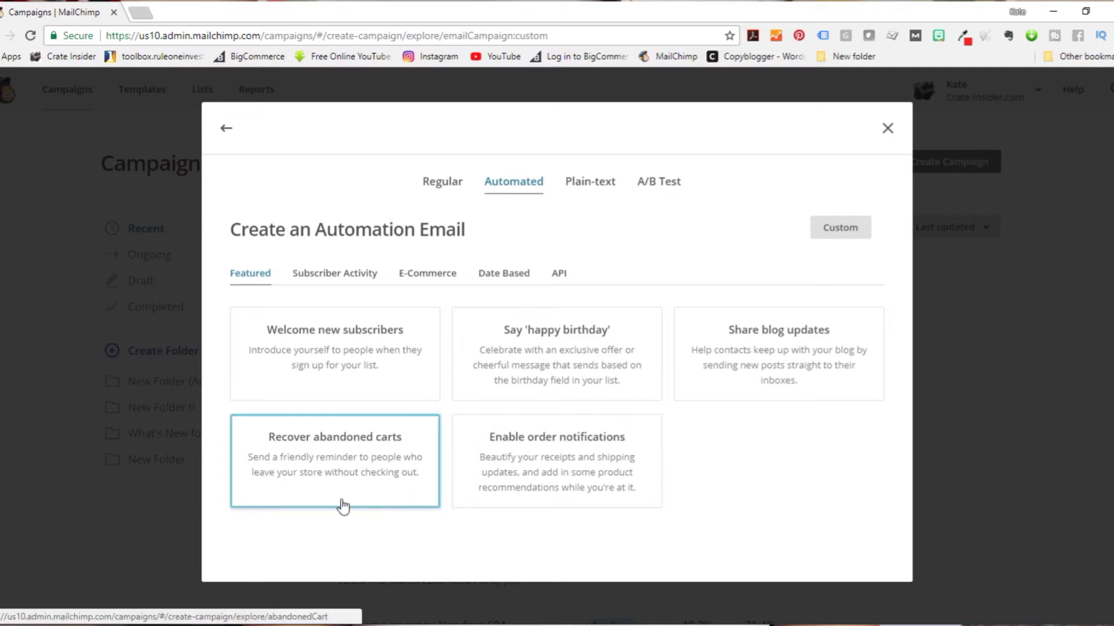
click(329, 363)
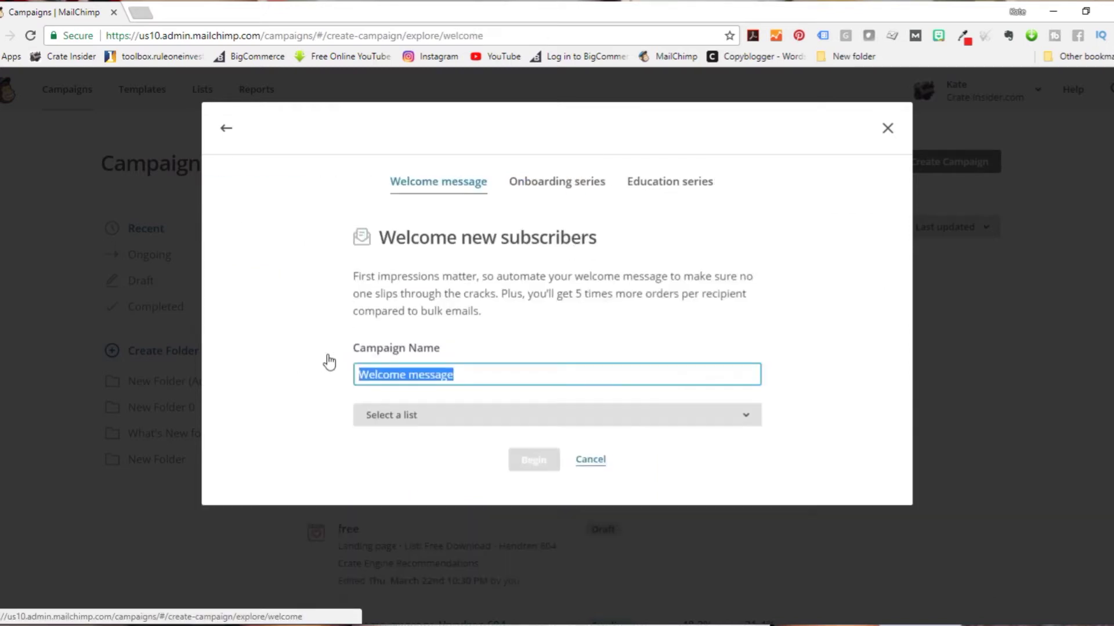
Step: Name it 'Welcome message-Free Facebook Page Checklist', choose the Free Download - Facebook Page Checklist list, and begin
click(467, 380)
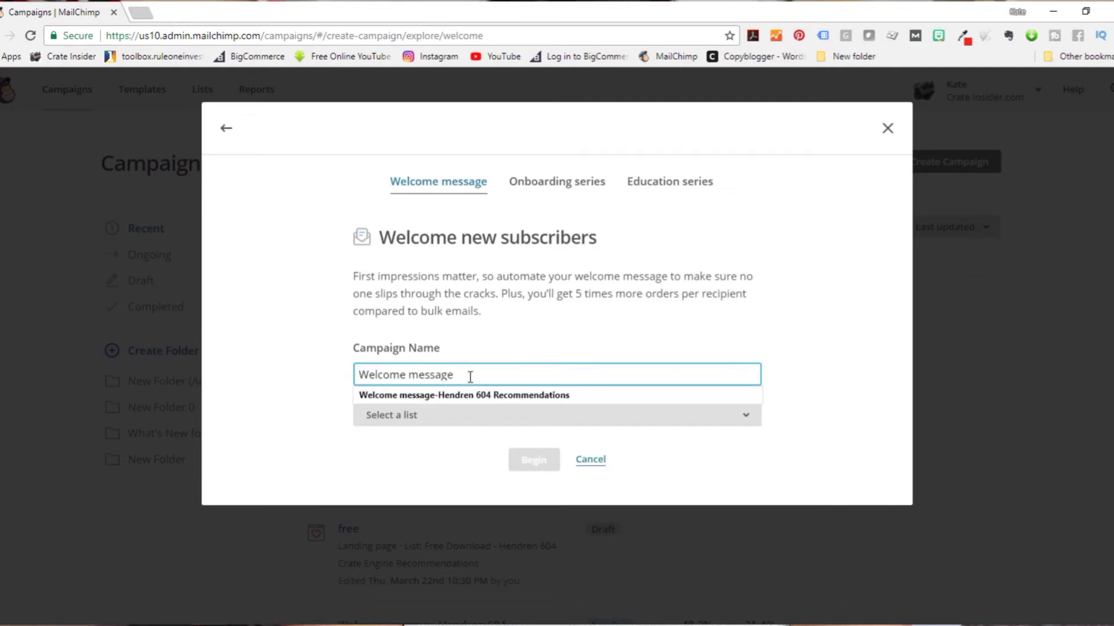
text(-Free Fac)
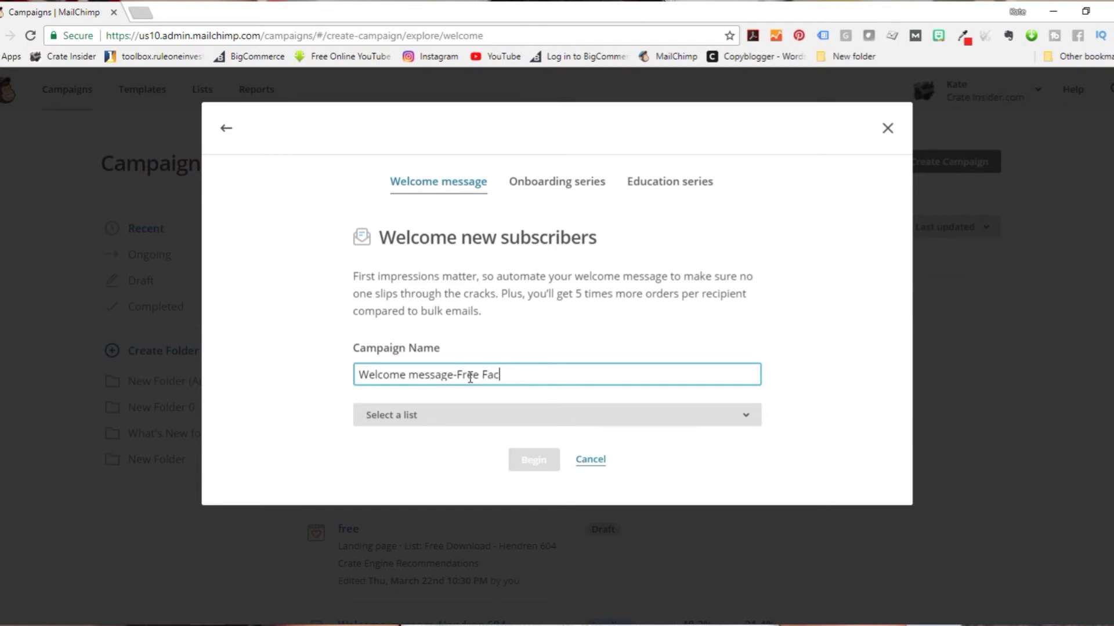
text(ebook )
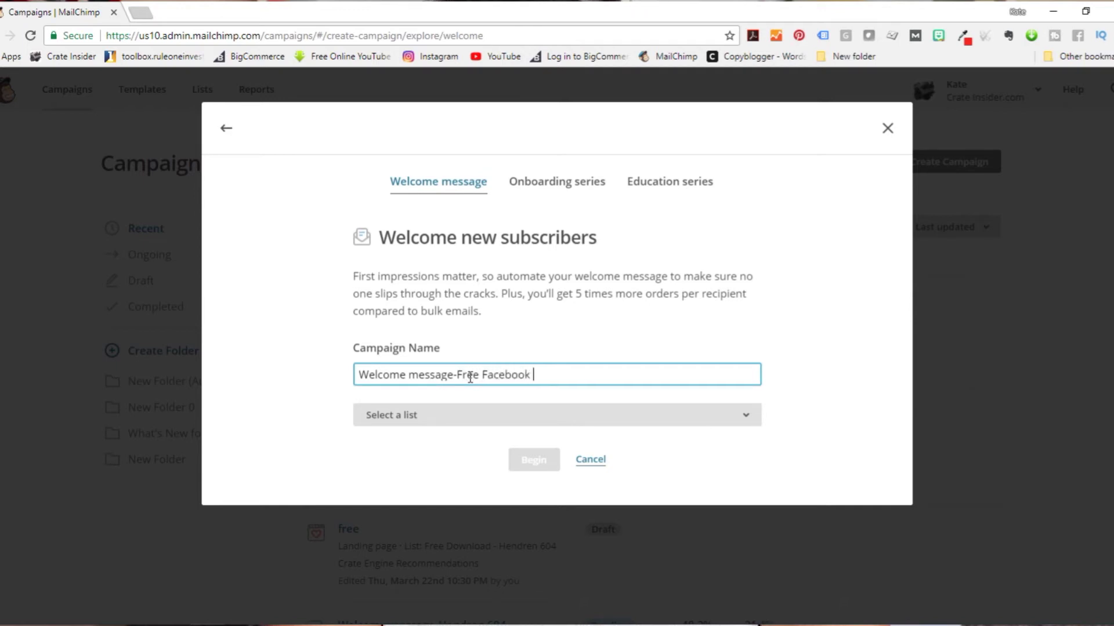
text(Page )
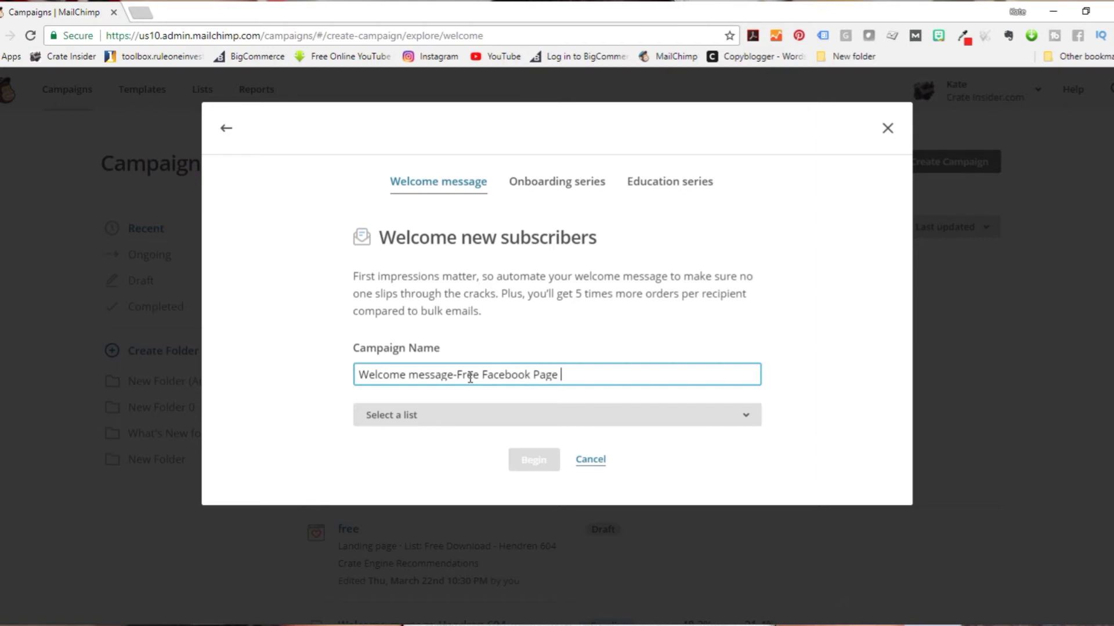
text(Checklist)
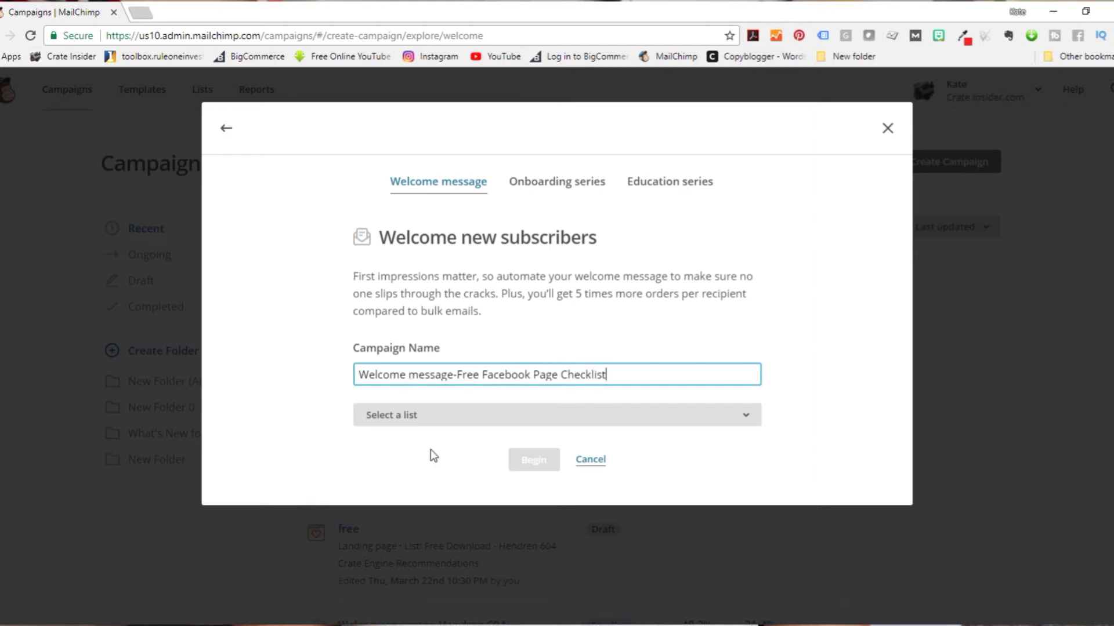
click(511, 421)
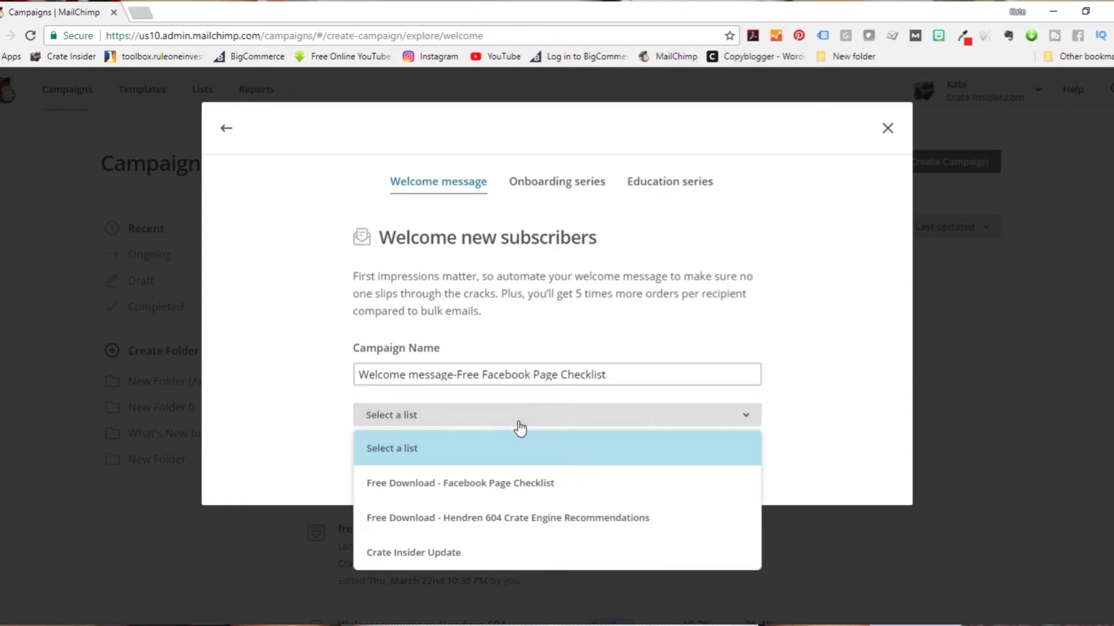
click(493, 485)
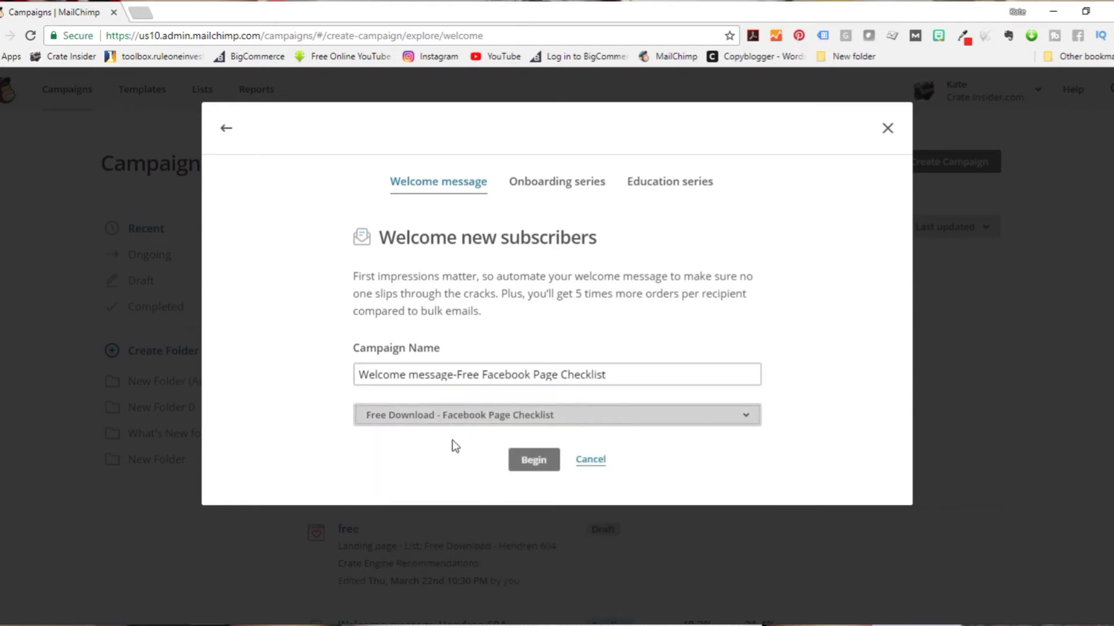
click(537, 459)
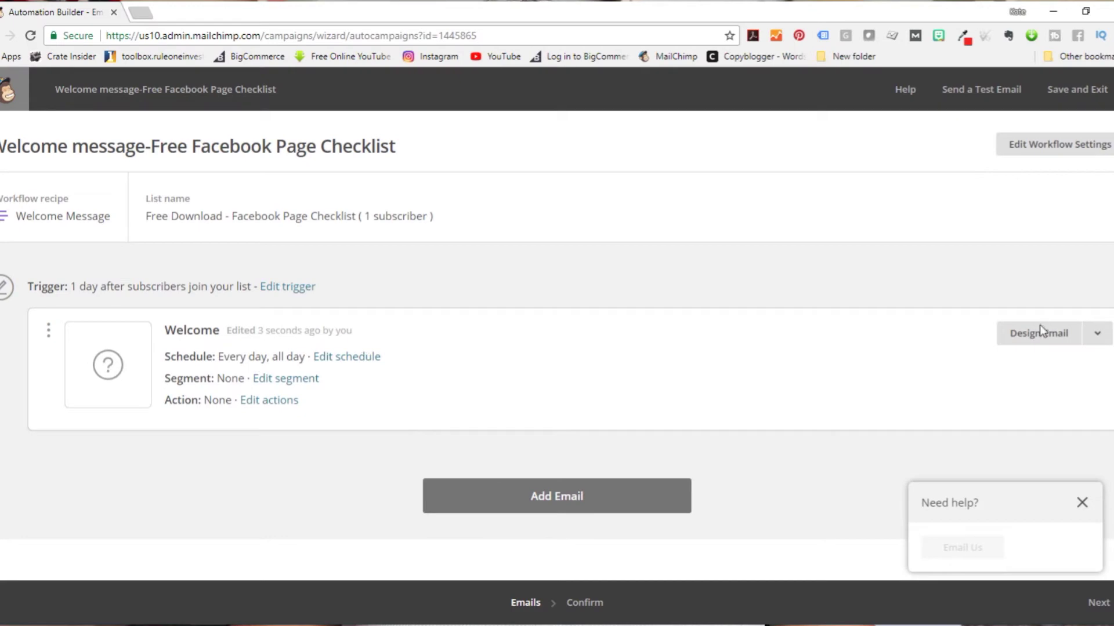
Step: Name the email 'Welcome - Facebook Pages', subject 'Here's your download', preview 'Download Facebook Page Checklist for Racers'
click(1040, 332)
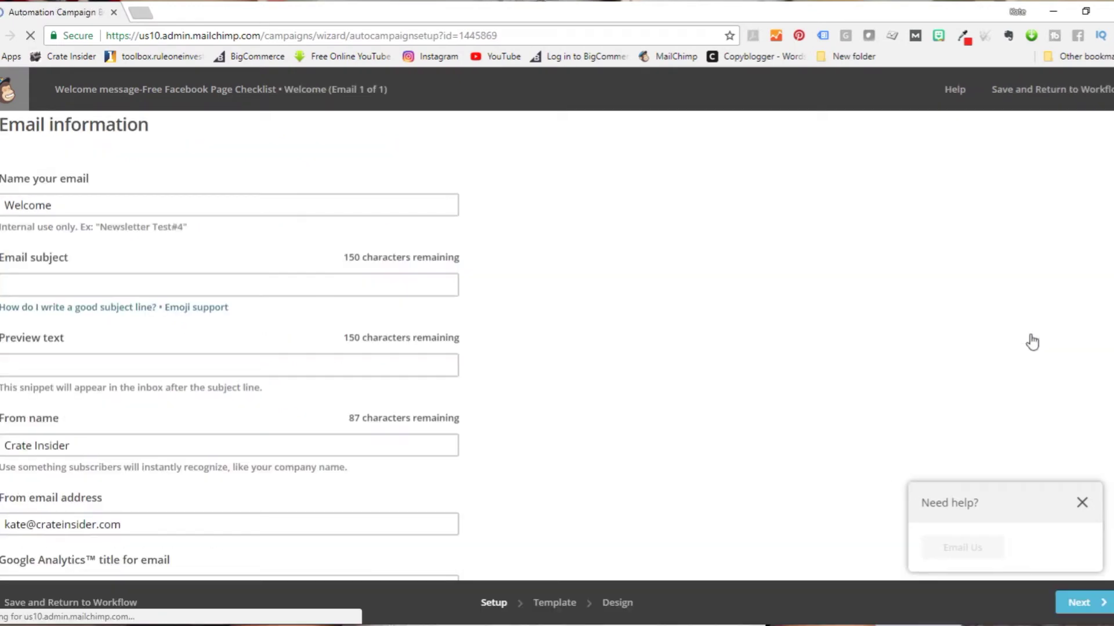
double_click(115, 202)
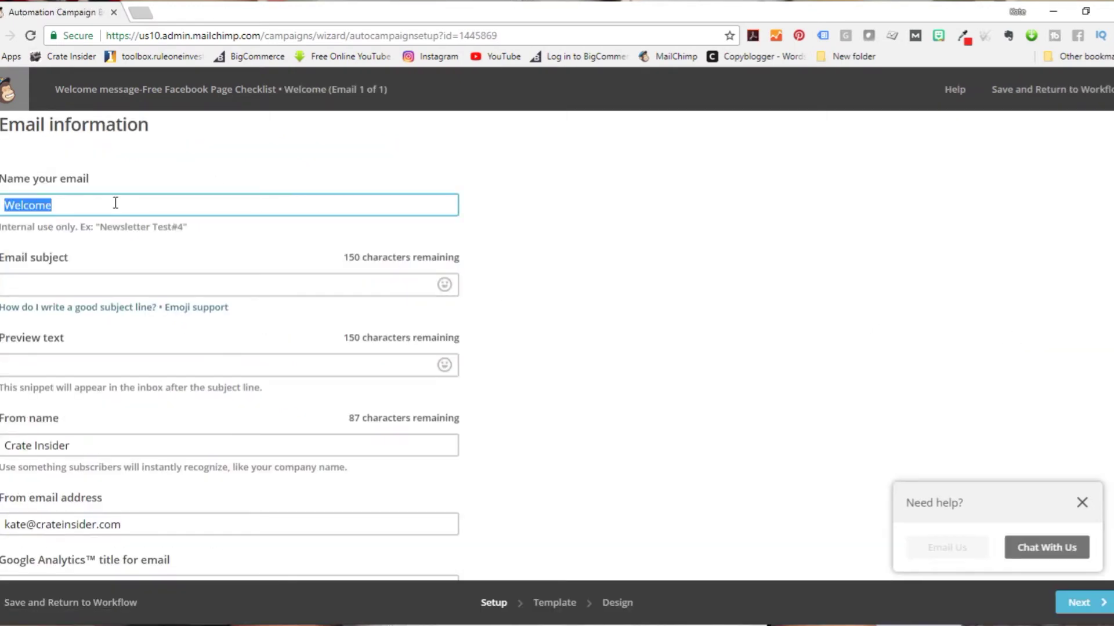
click(71, 205)
text(- Fac)
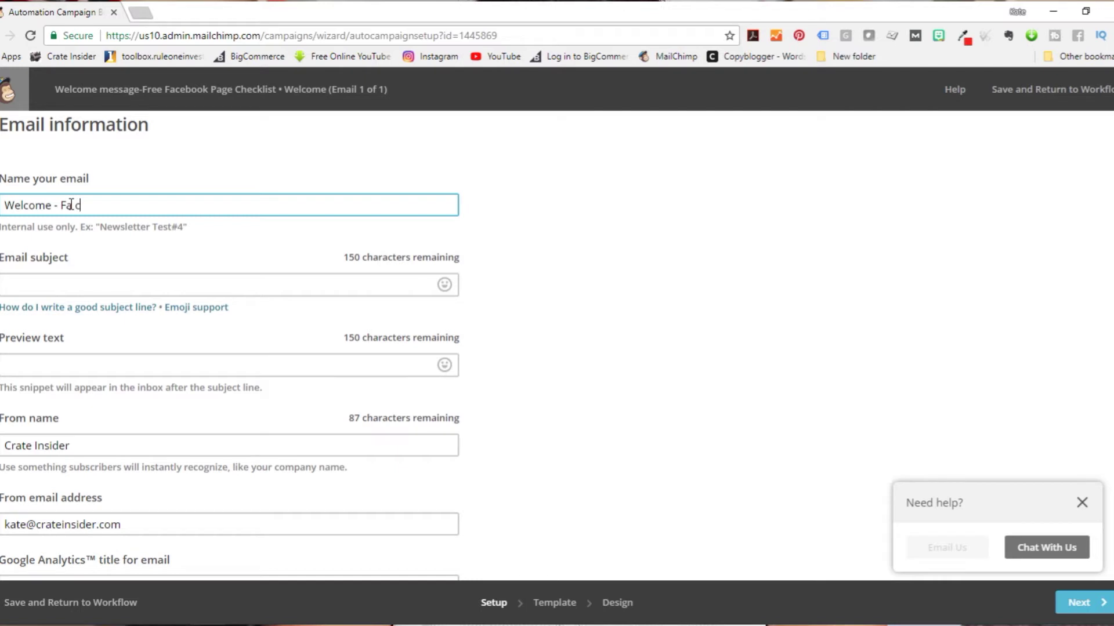
text(ebook Pages)
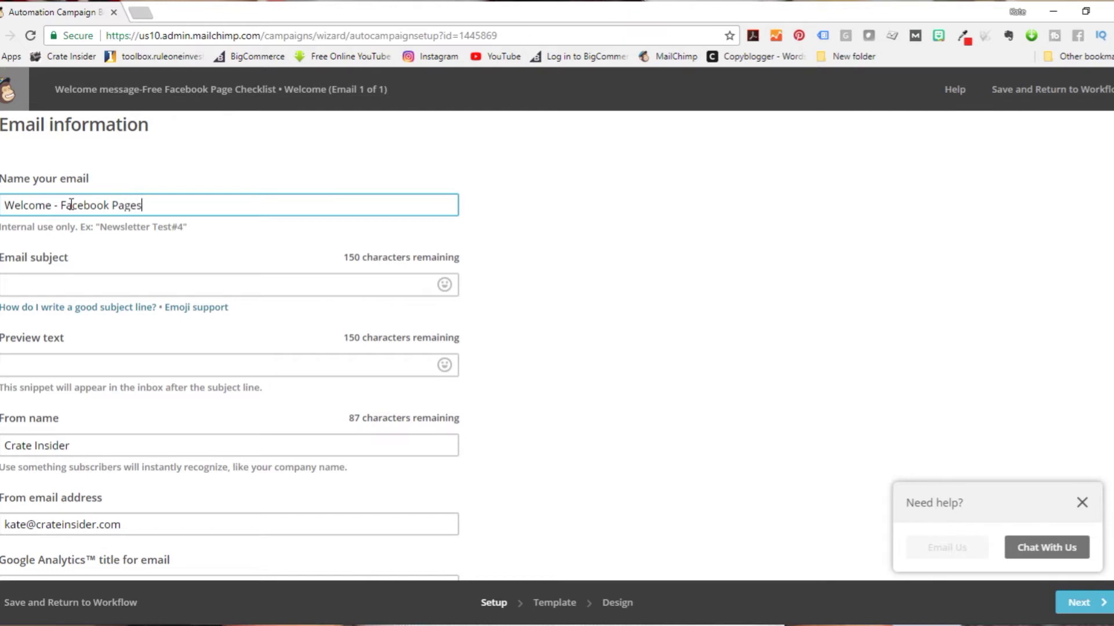
click(52, 288)
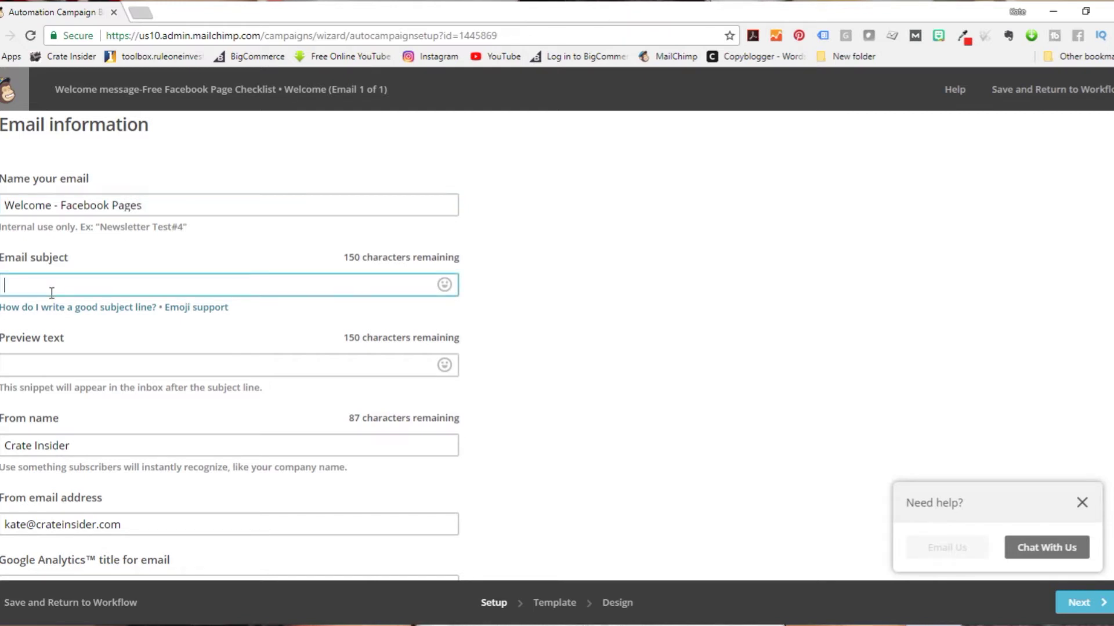
text(Here's your download)
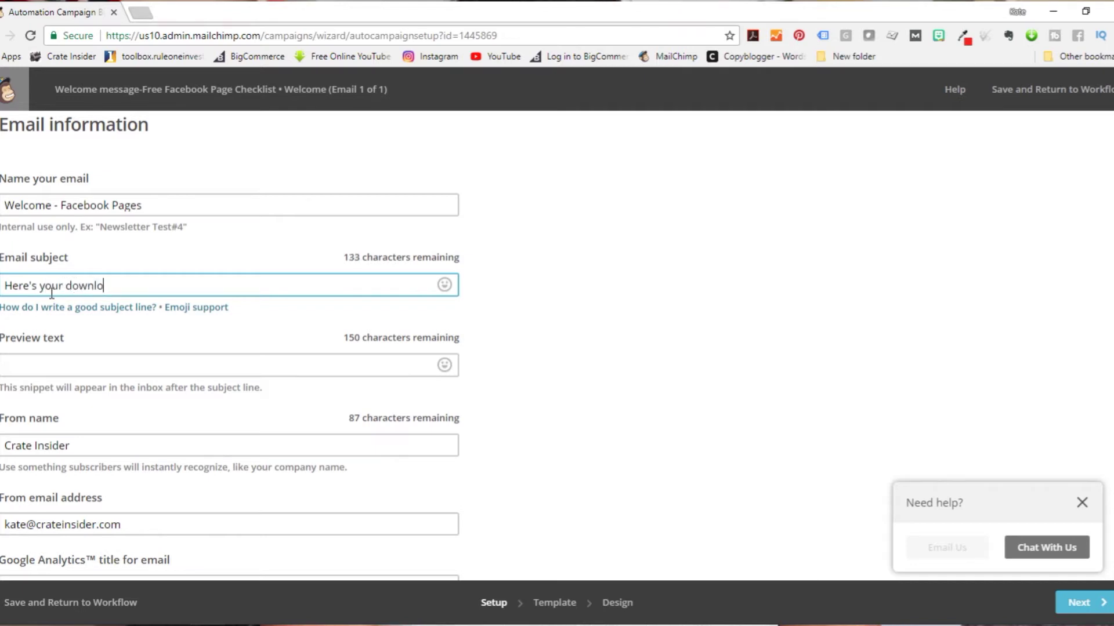
click(75, 362)
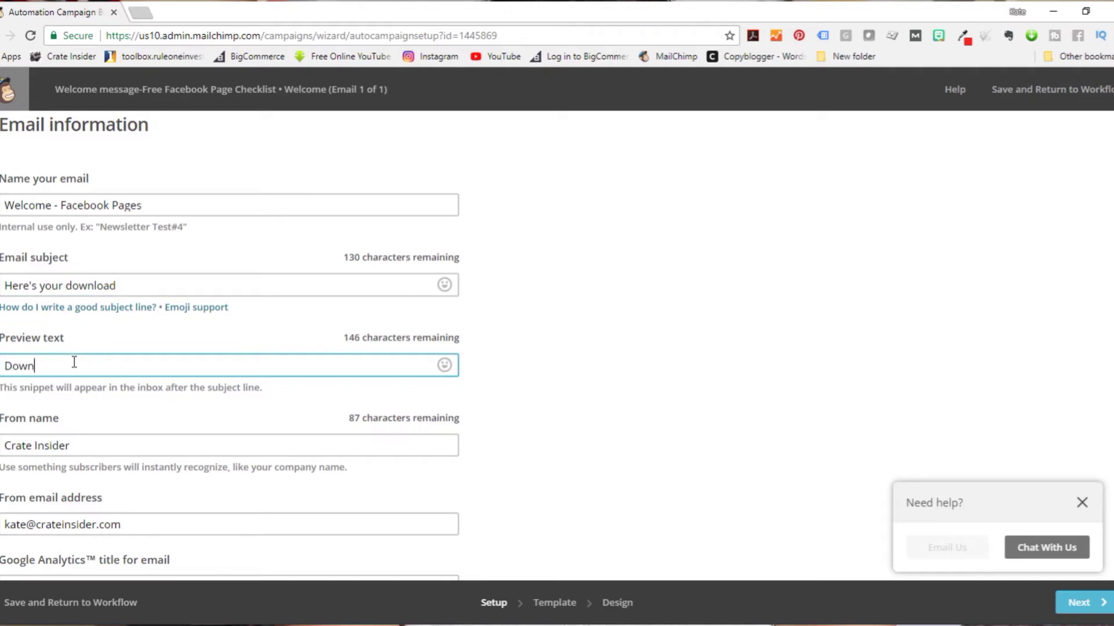
text(Download Facebook Page Checklist for Racers)
scroll(174, 410, down, 1)
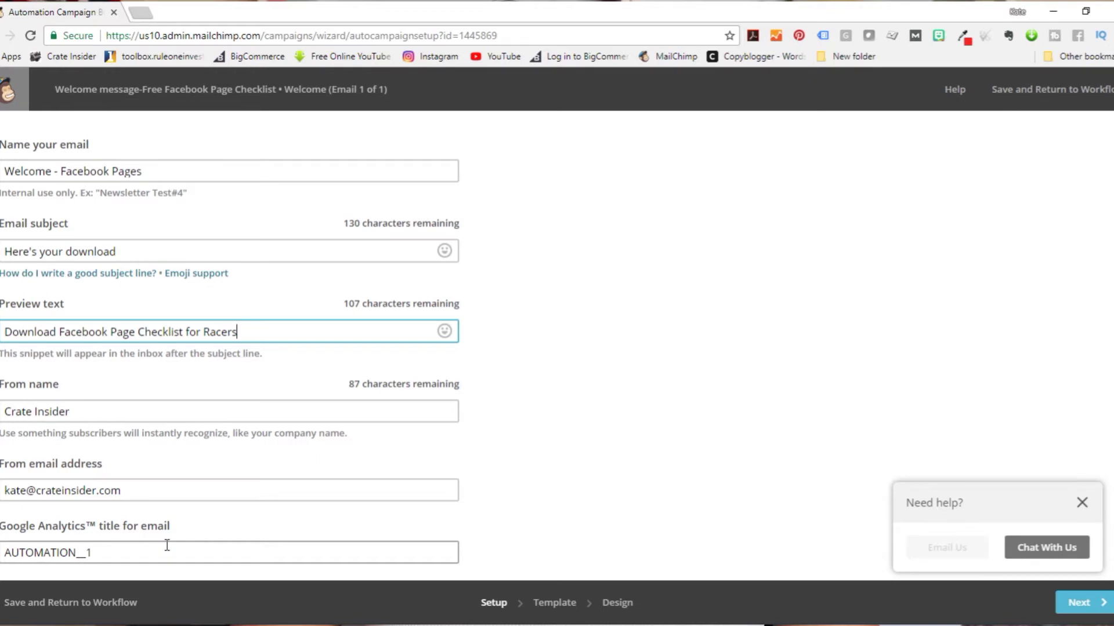
click(1085, 604)
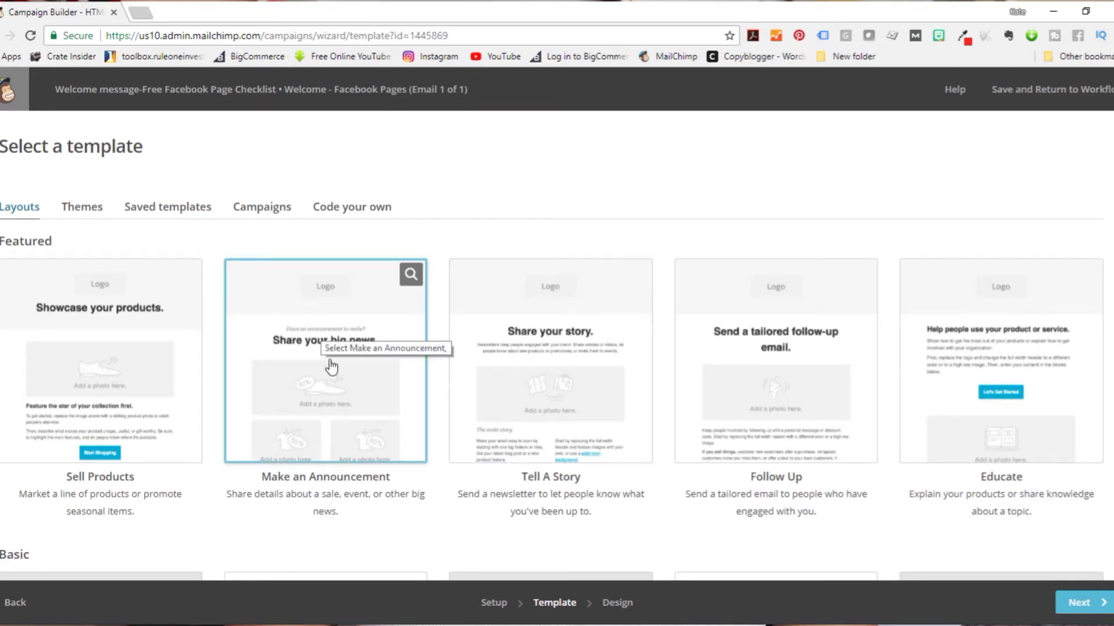
Step: Browse the template layouts and pick the Educate layout
scroll(327, 348, down, 6)
scroll(331, 360, down, 3)
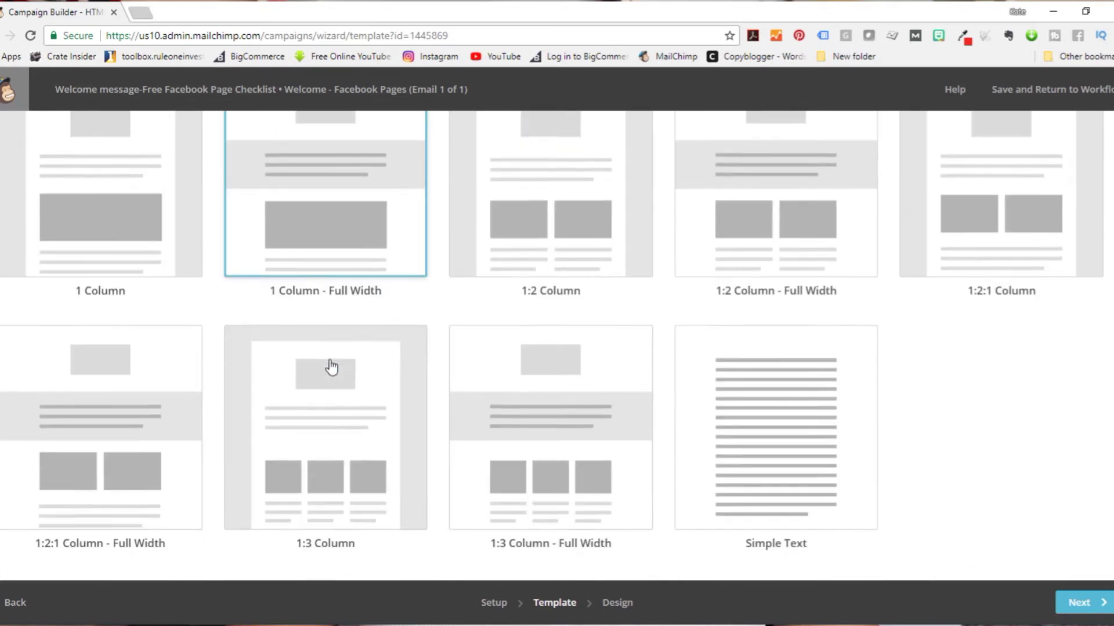
scroll(331, 367, up, 9)
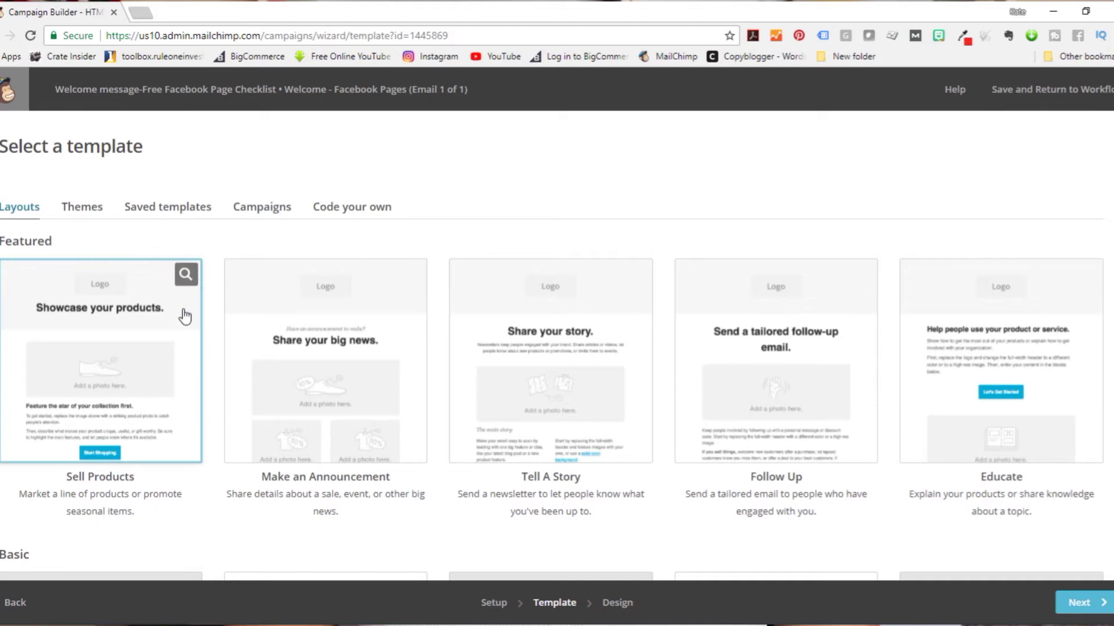
scroll(186, 307, down, 1)
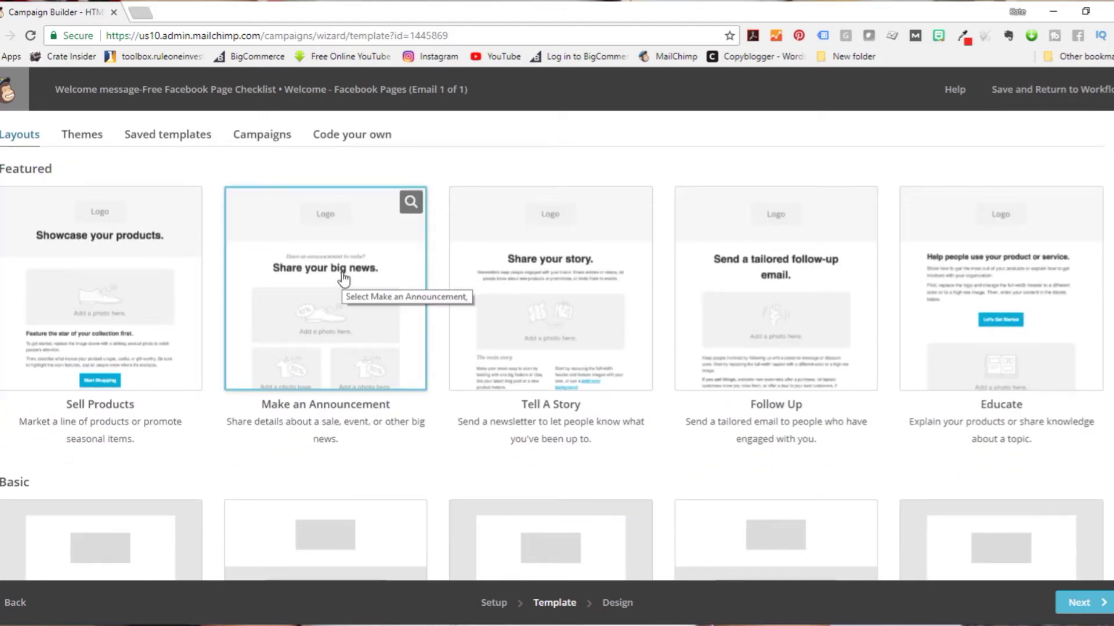
scroll(352, 279, down, 1)
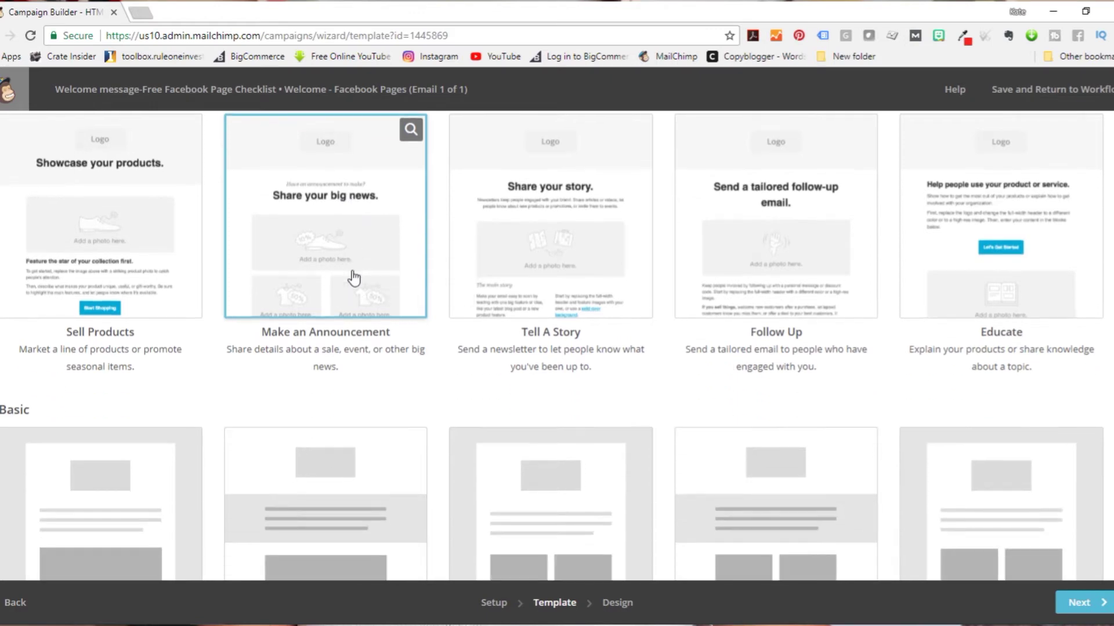
scroll(452, 272, up, 1)
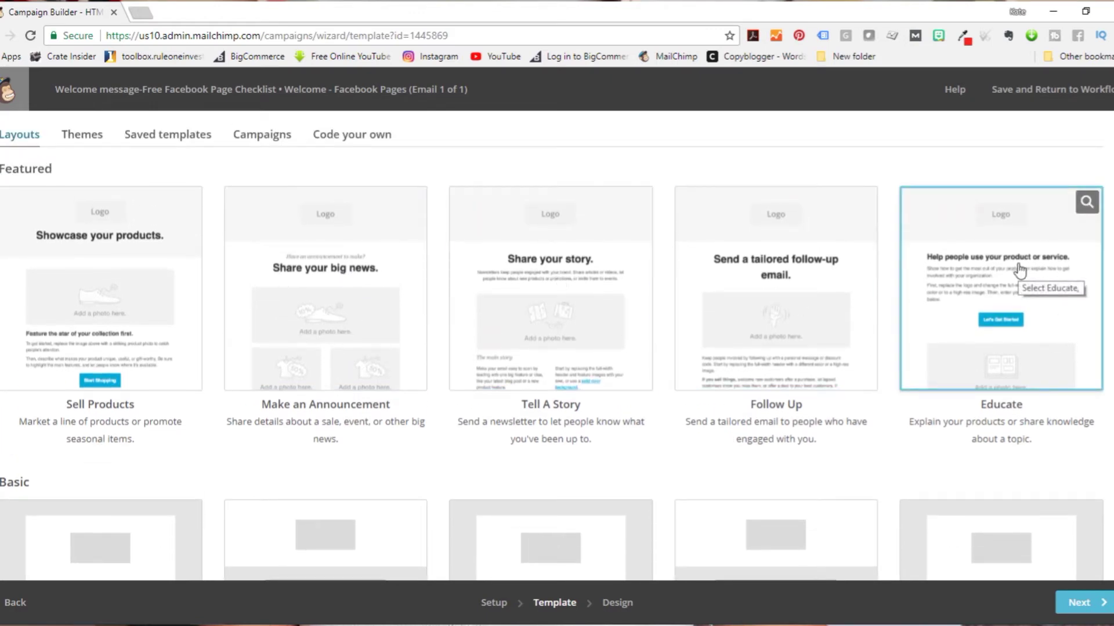
click(1020, 269)
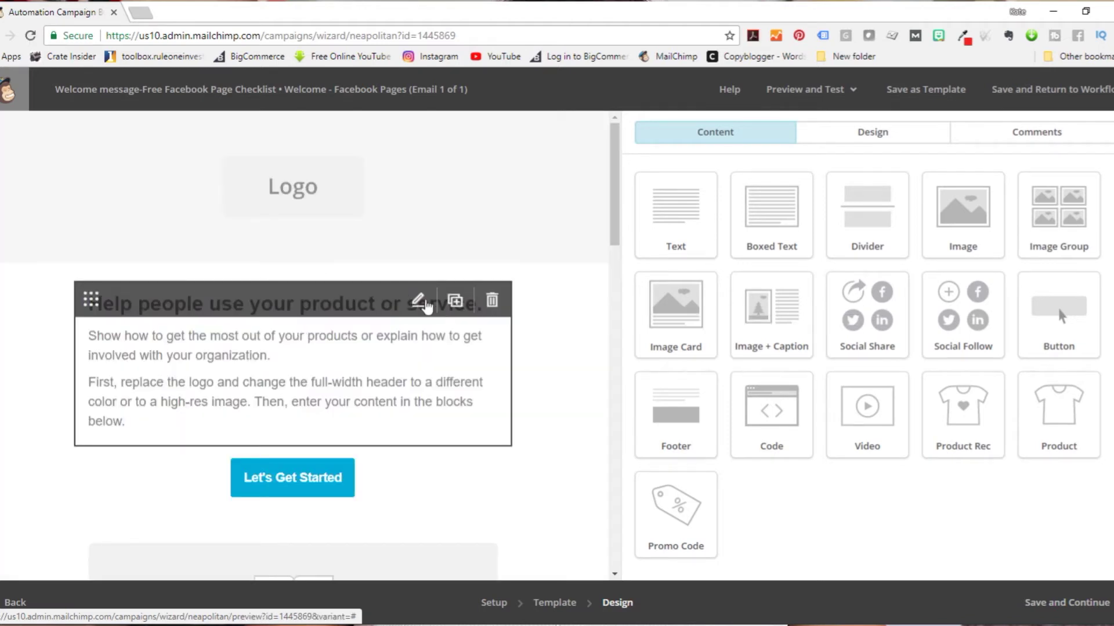
Step: Retitle the heading 'Here's your Facebook Page Checklist' and replace the body with a Racers download prompt
click(420, 301)
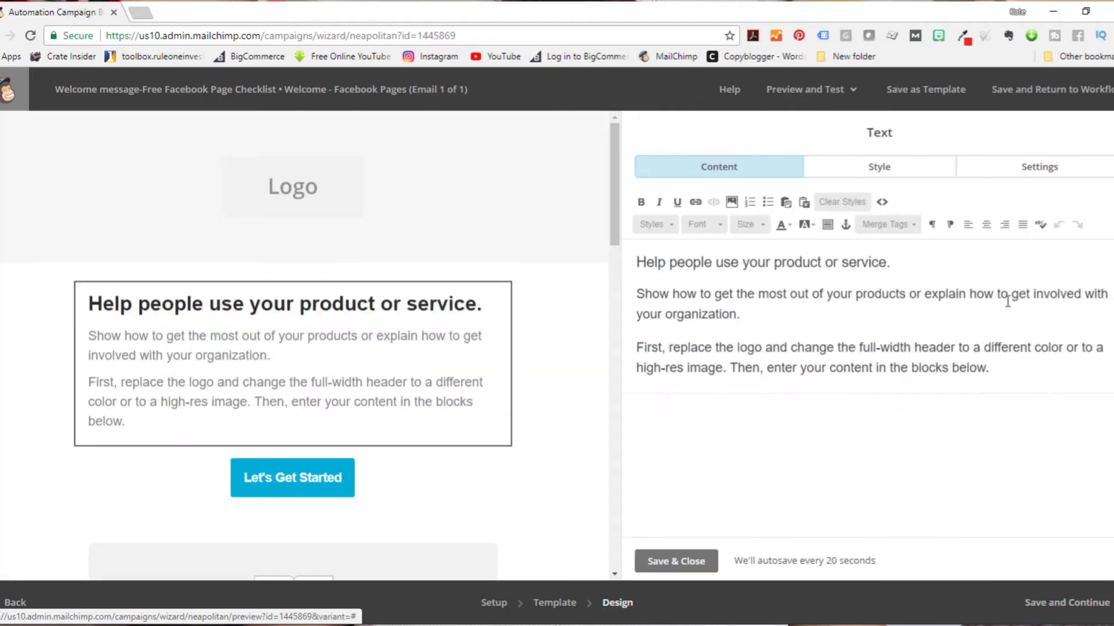
drag(896, 262, 634, 252)
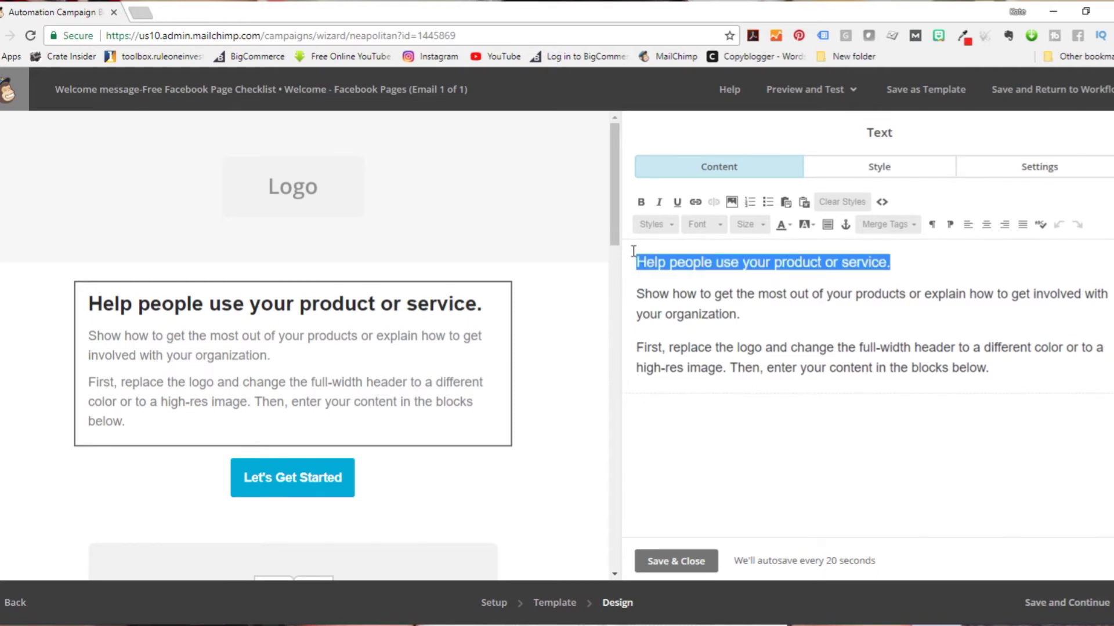
text(Th)
key(BackSpace)
text(Here's your)
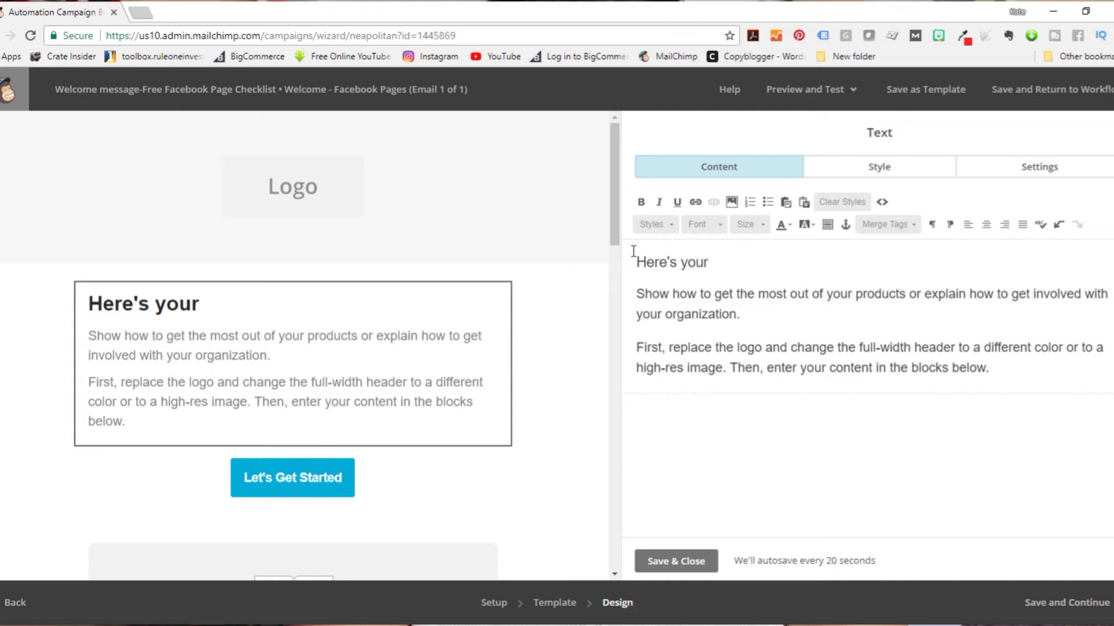
text( Don)
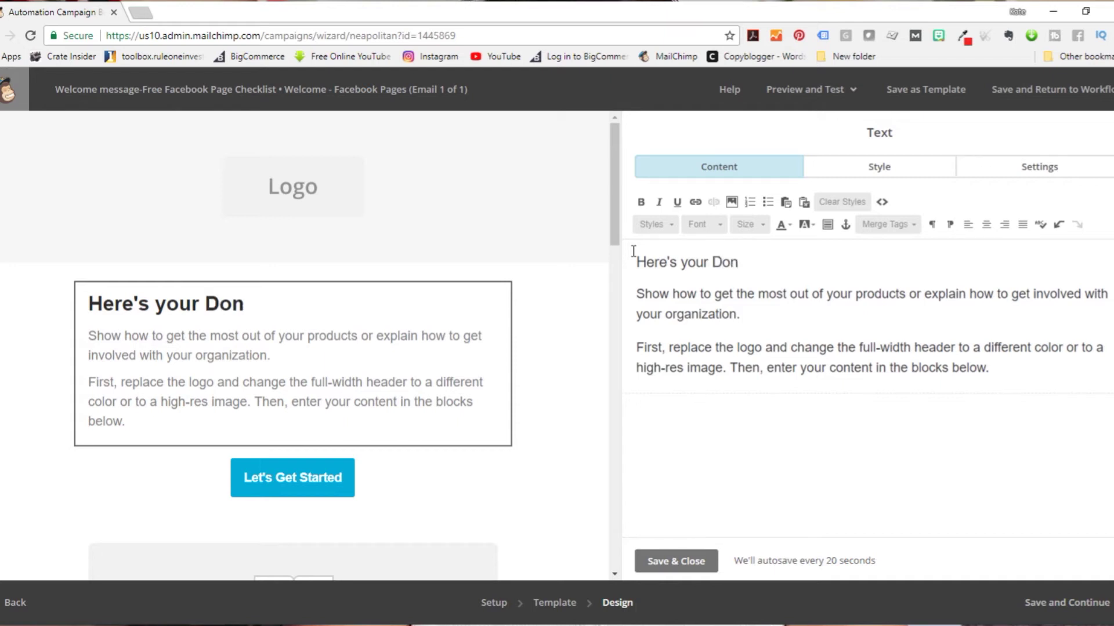
key(BackSpace)
key(BackSpace)
text(Fa)
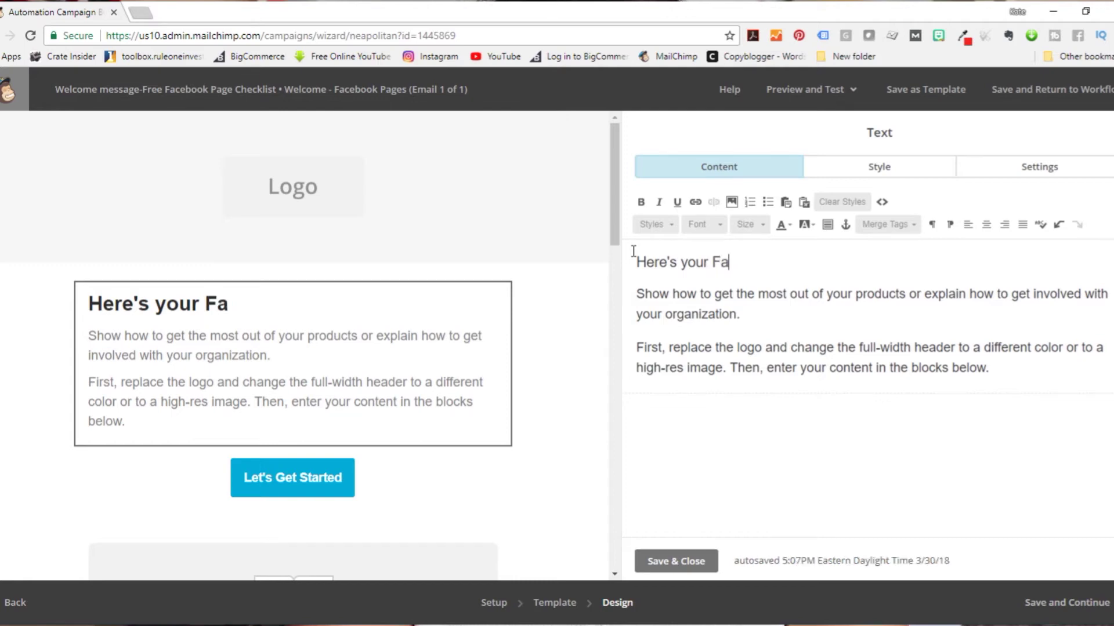
text(cebook Page Checklist)
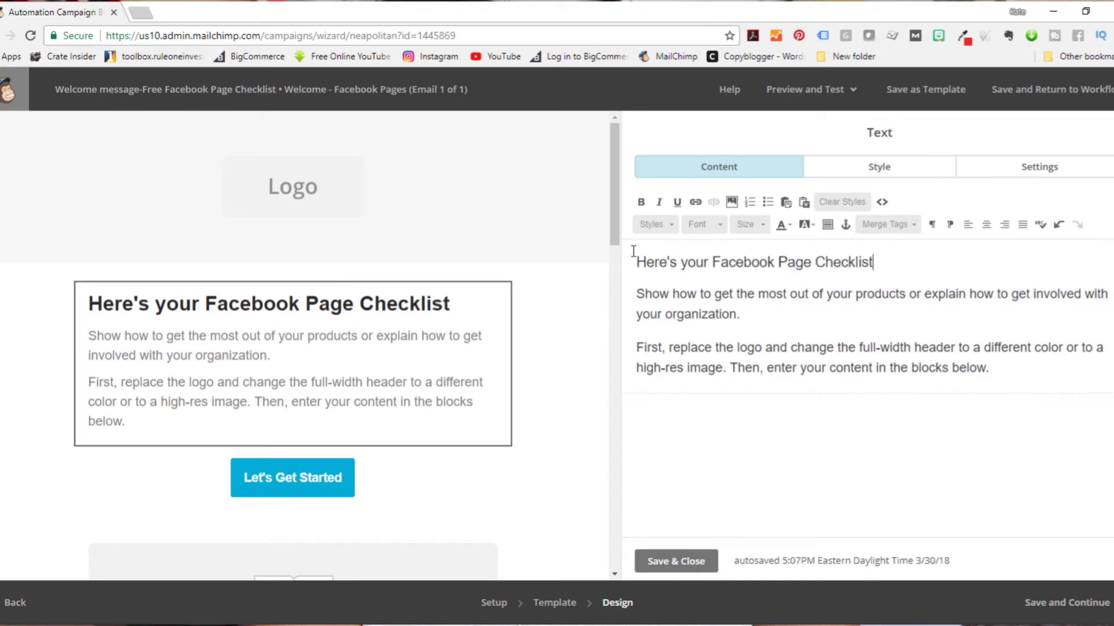
drag(999, 376, 637, 295)
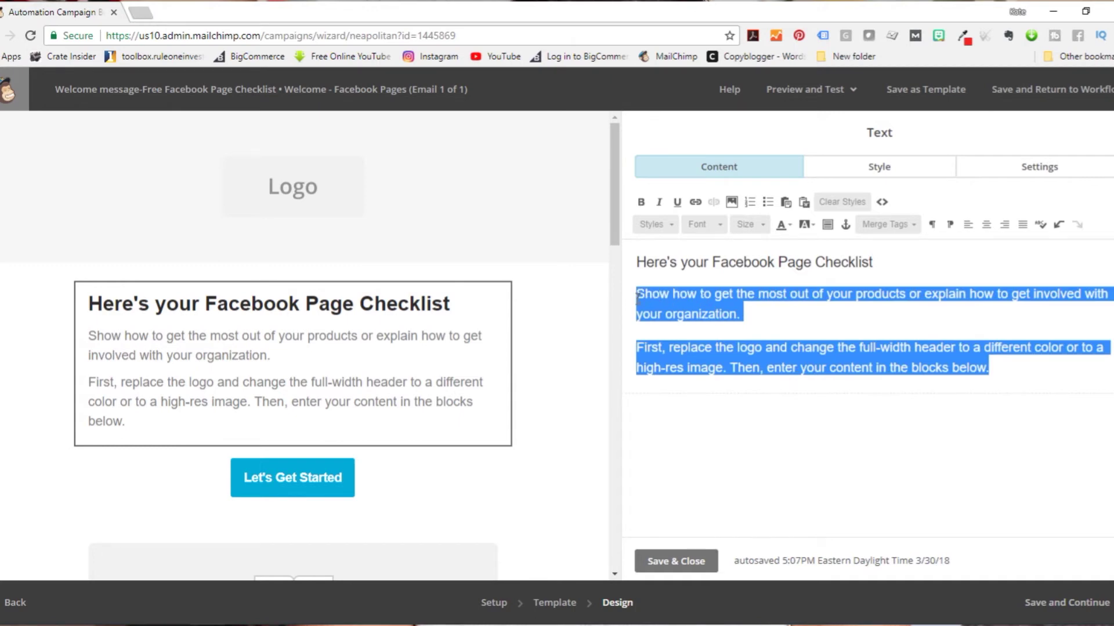
text(Cl)
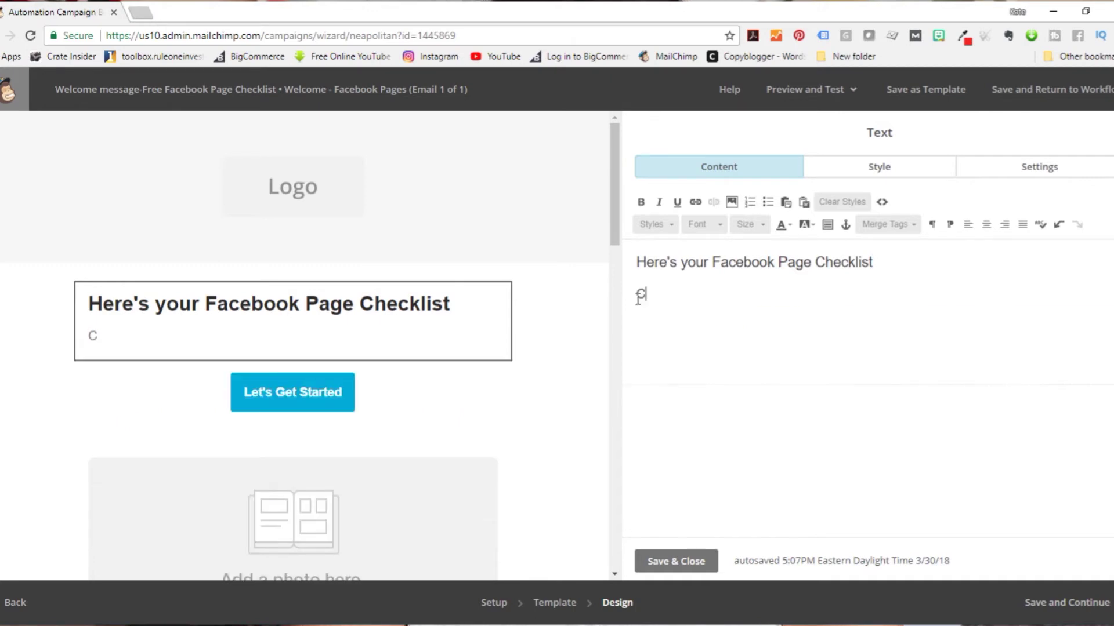
text(ick the bu)
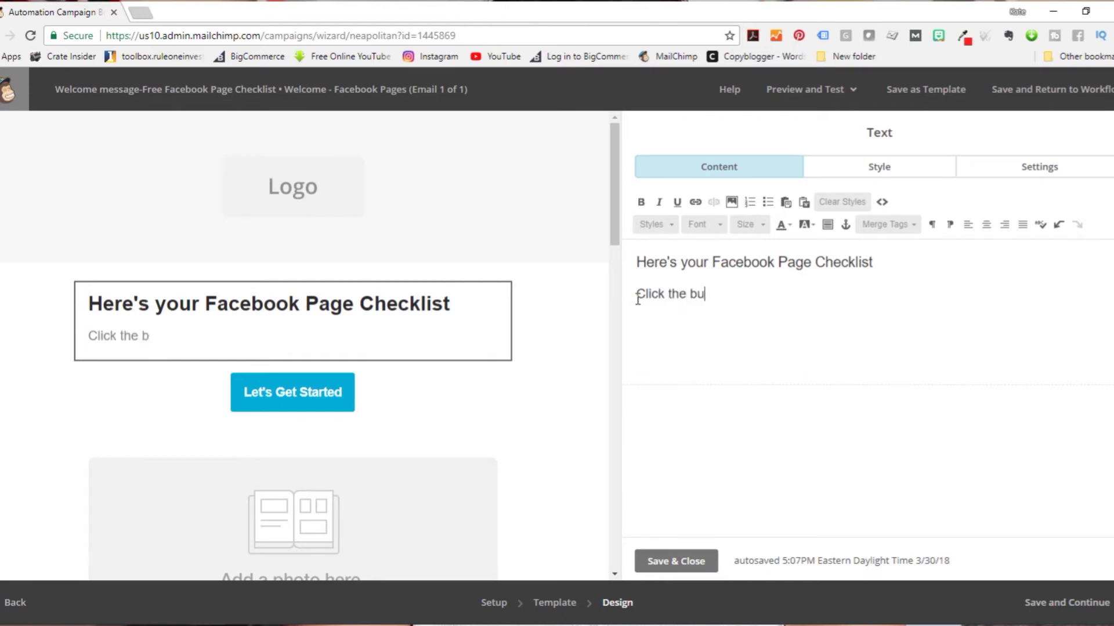
text(tton to )
text(down)
text(la)
text(oad )
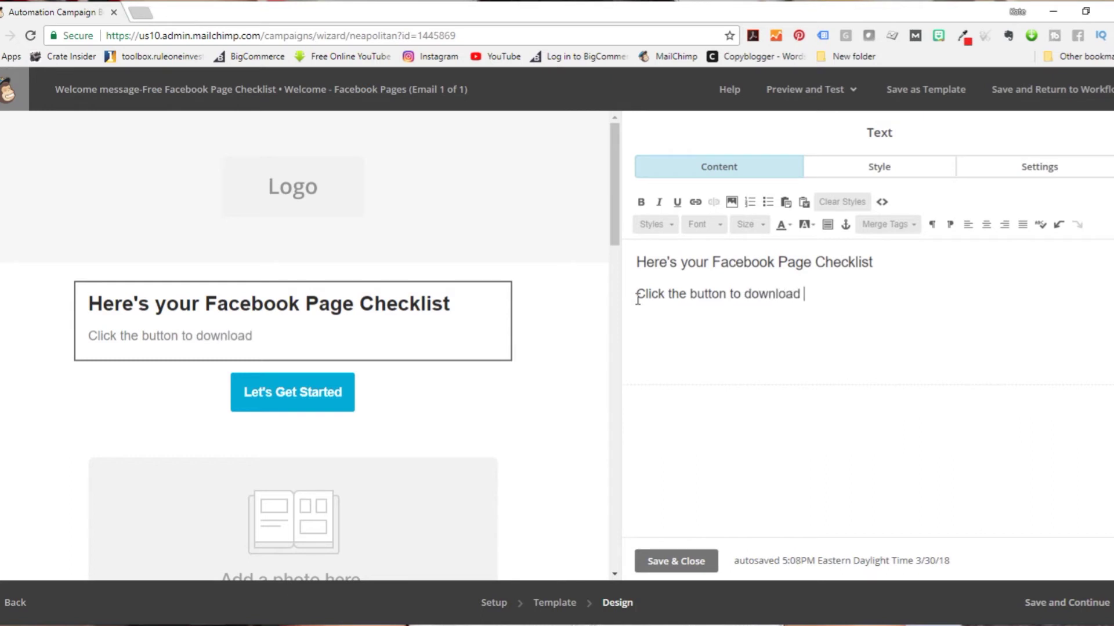
text(your Face book)
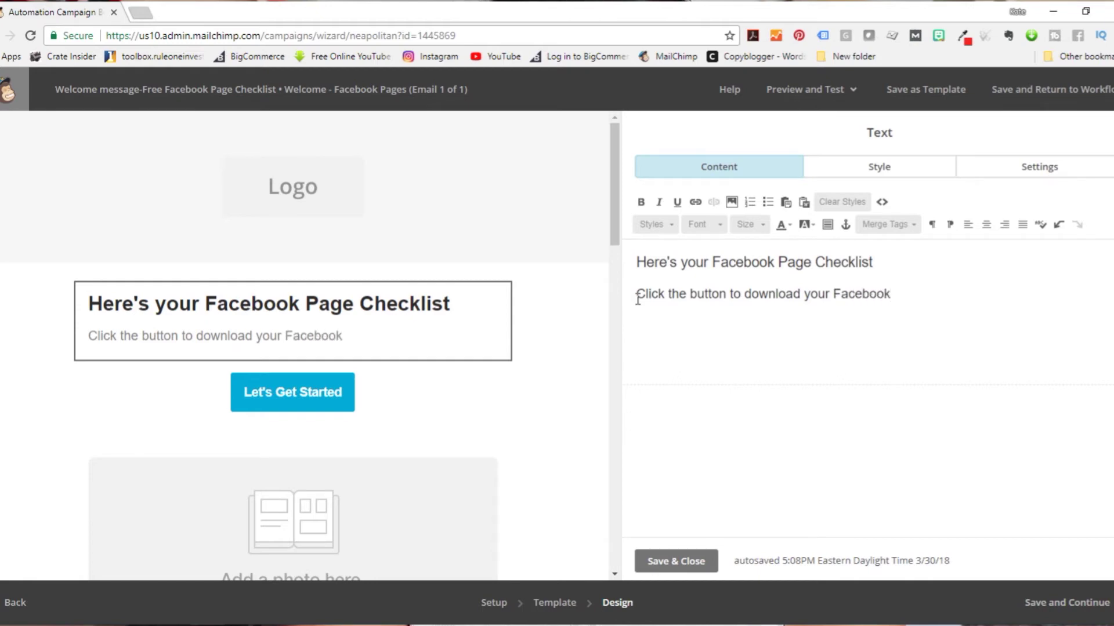
text( Page Ch)
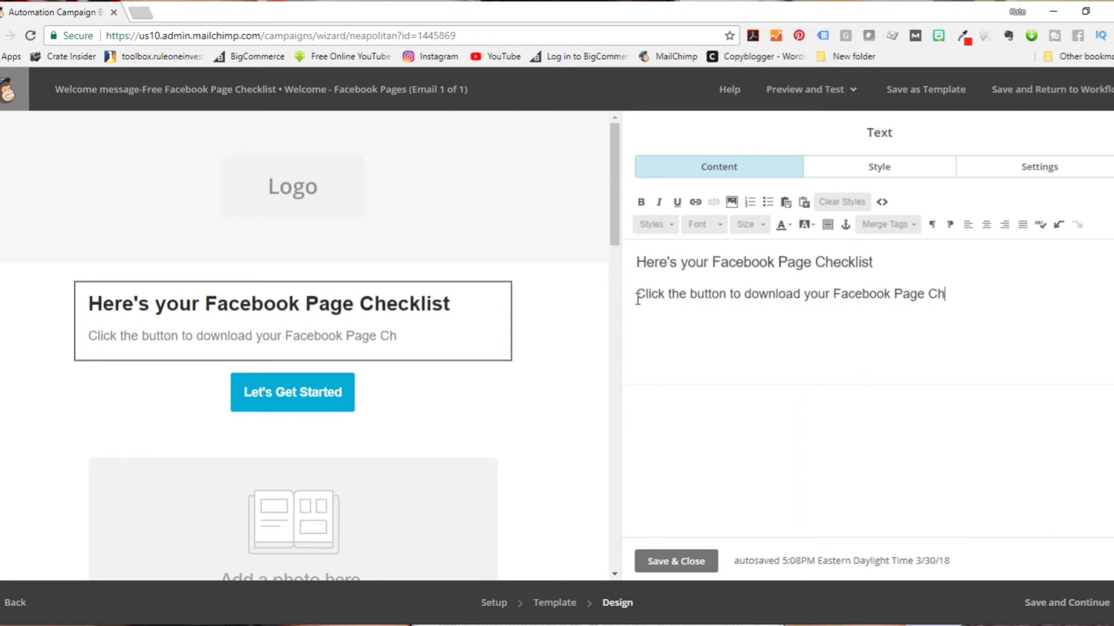
text(ecklist for)
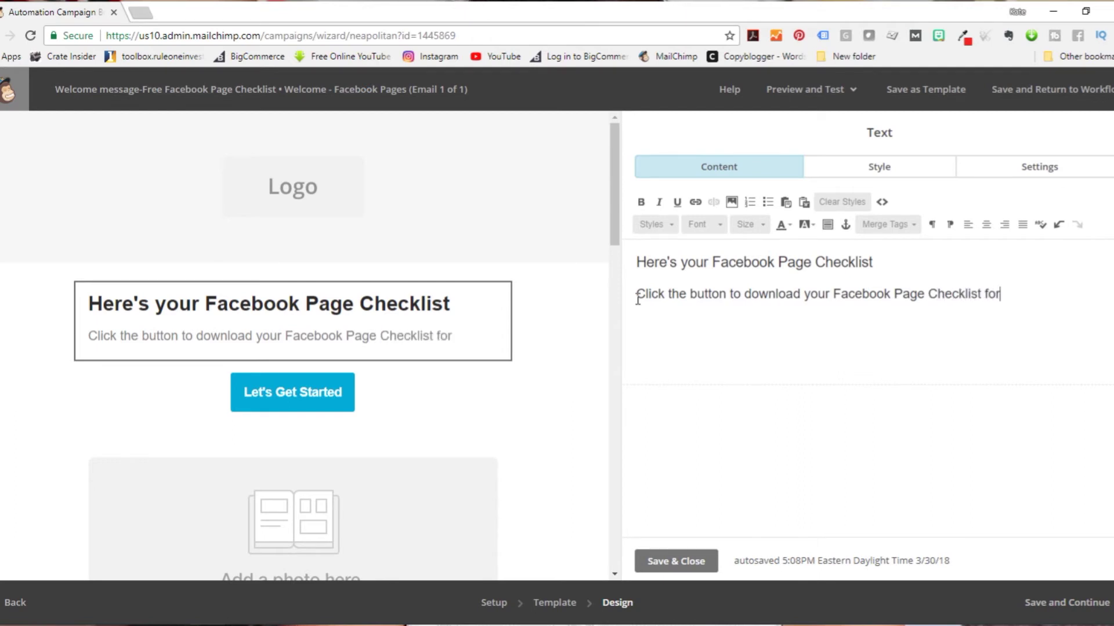
text( Racers.)
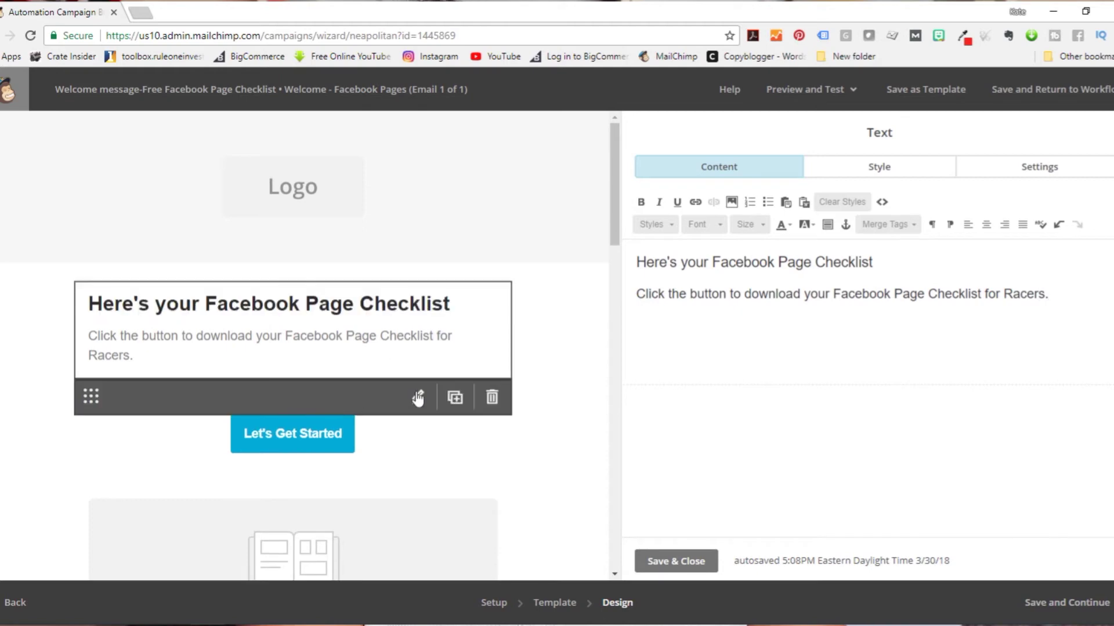
Step: Change the button label from 'Let's Get Started' to 'Download Now'
click(418, 398)
click(418, 398)
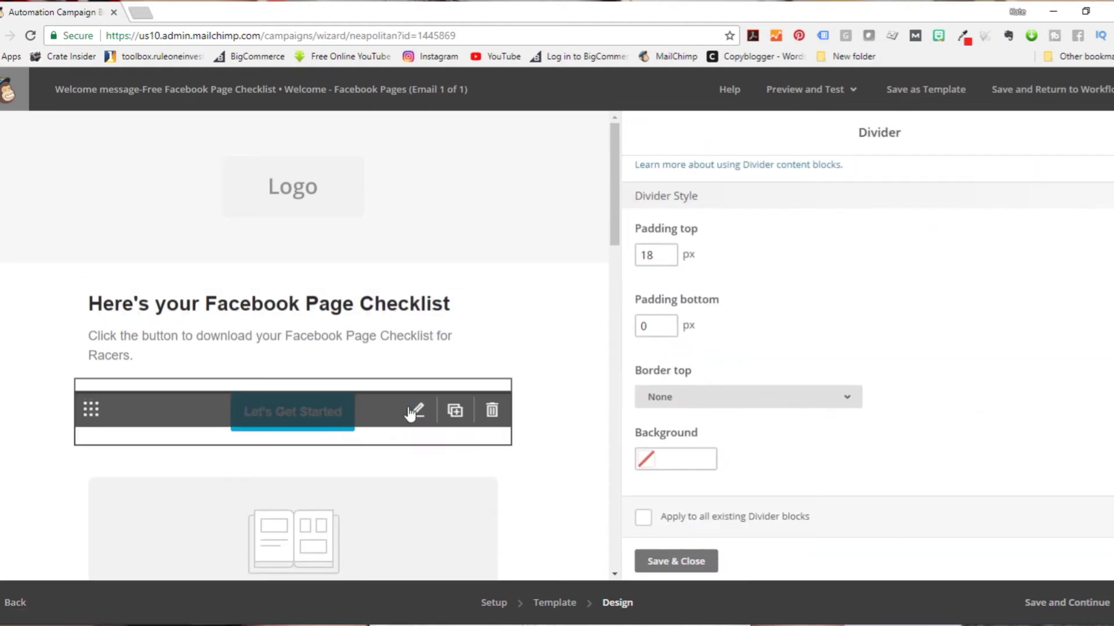
click(413, 412)
key(shift+Left)
key(shift+Left)
key(shift+Left)
key(shift+Left)
key(shift+Left)
key(shift+Left)
key(shift+Left)
key(shift+Left)
key(shift+Left)
key(shift+Left)
key(shift+Left)
key(shift+Left)
key(shift+Left)
key(shift+Left)
key(shift+Left)
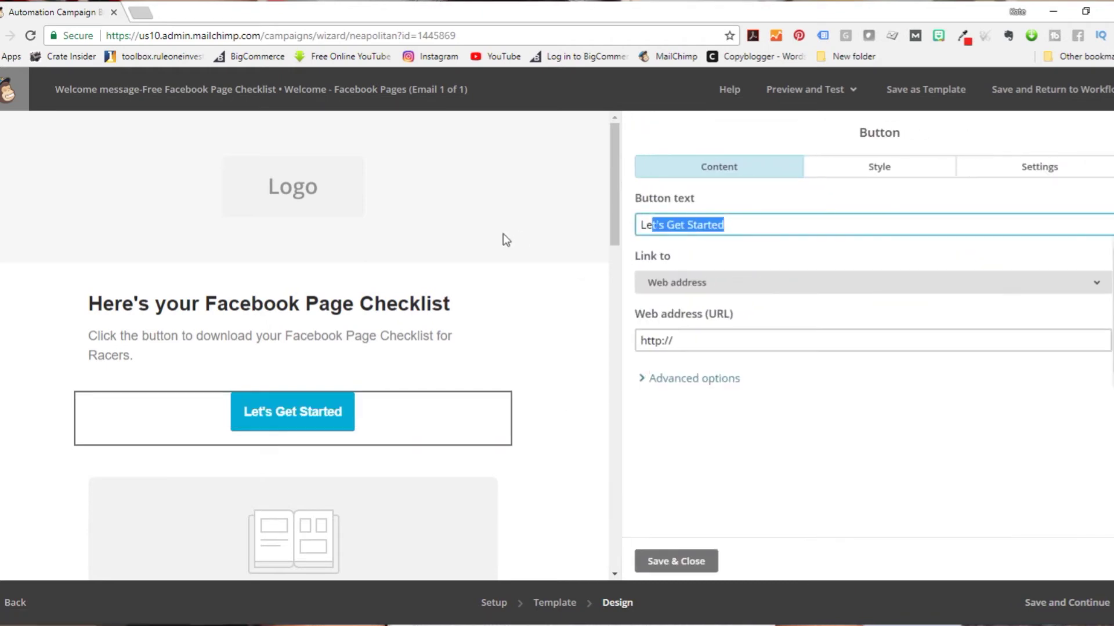
drag(748, 222, 629, 241)
text(Downl)
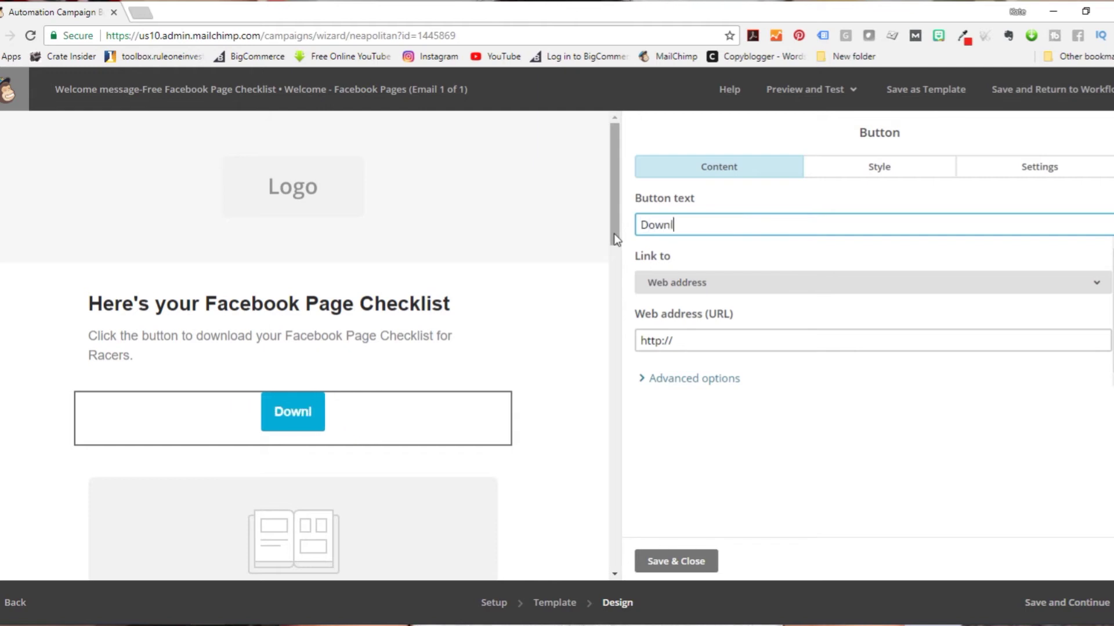
key(BackSpace)
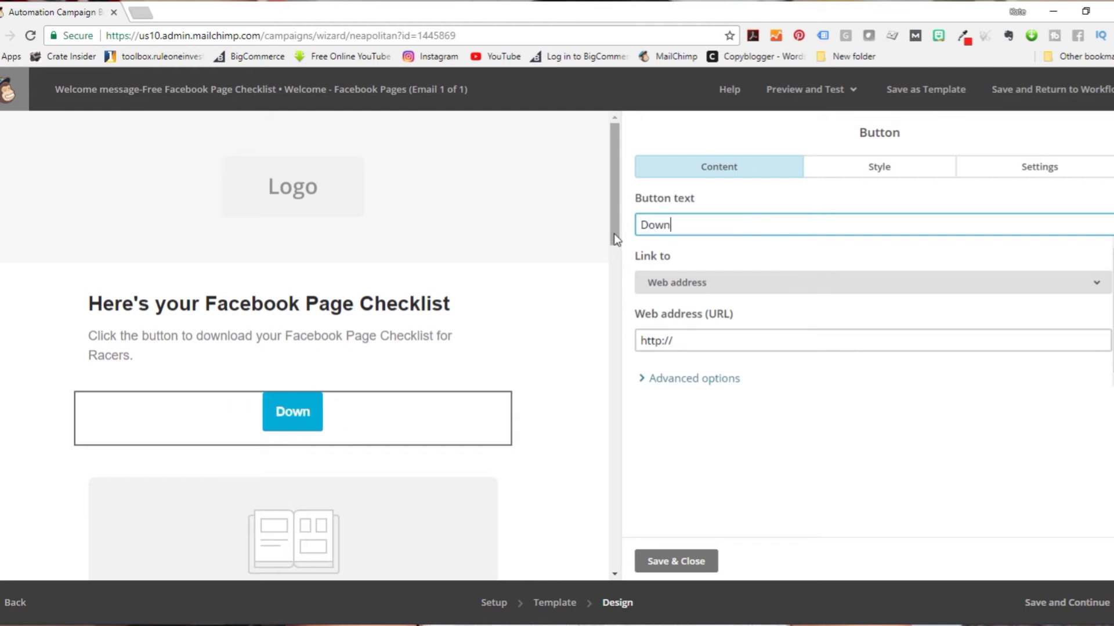
text(load)
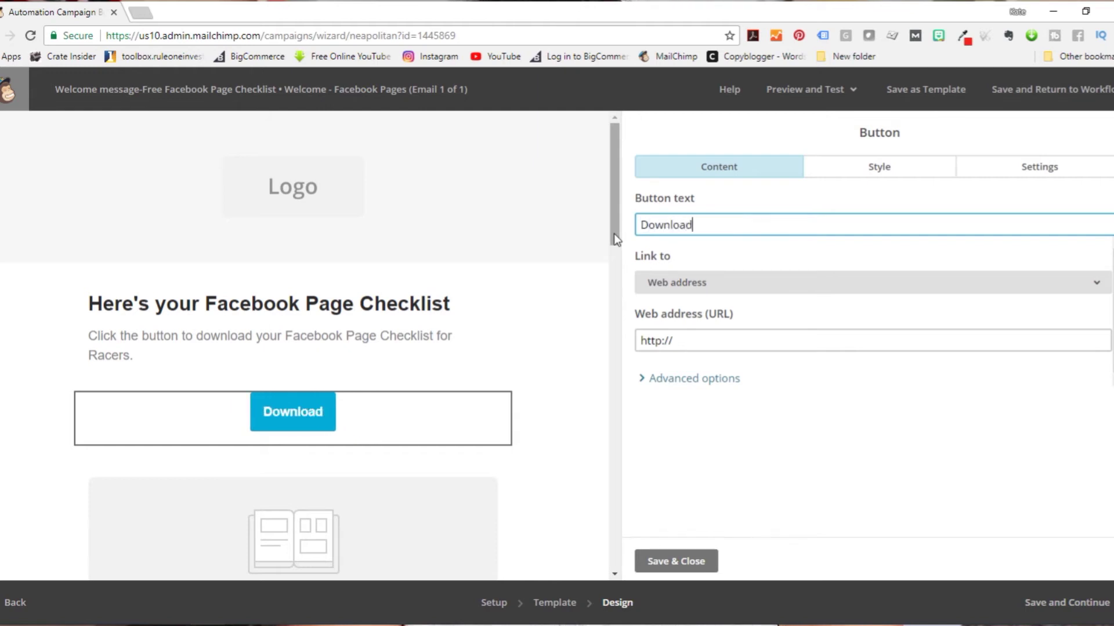
text( Now)
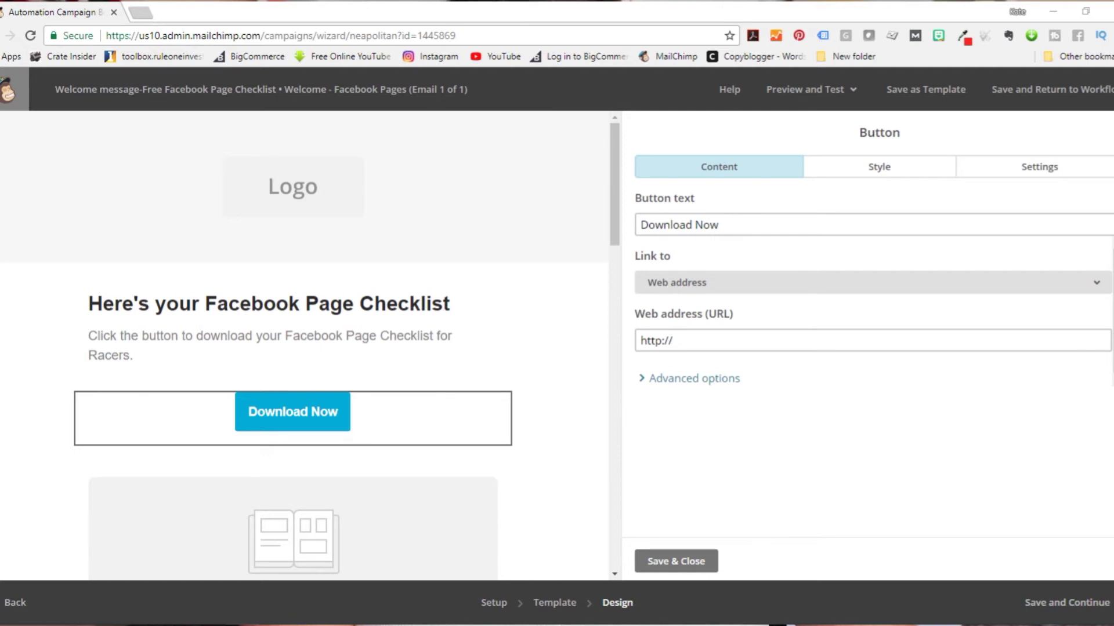
Step: Paste the Facebook_page_checklist.pdf link as the button's web address
triple_click(744, 340)
key(ctrl+v)
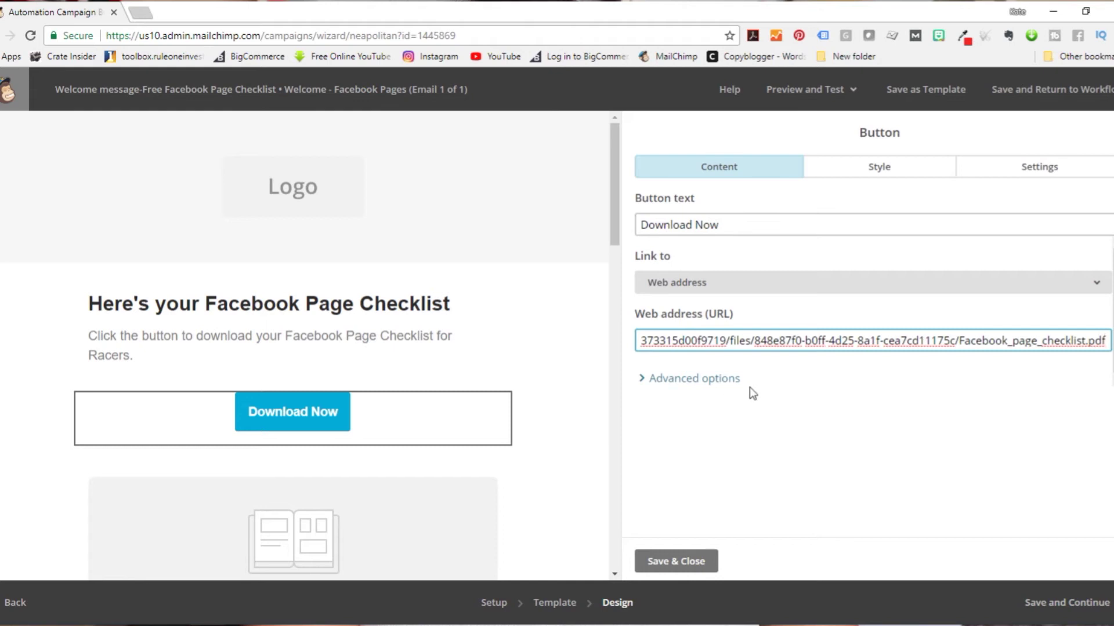
click(883, 166)
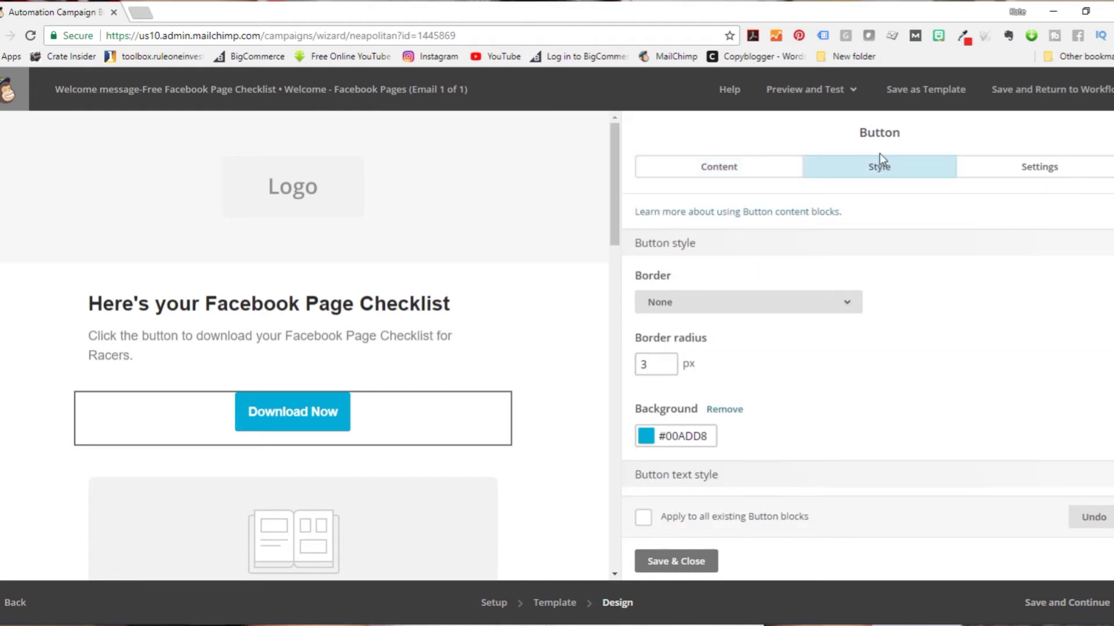
Step: Set the button background to red #f51f1a, sampled with the eye-dropper extension, and save
click(686, 433)
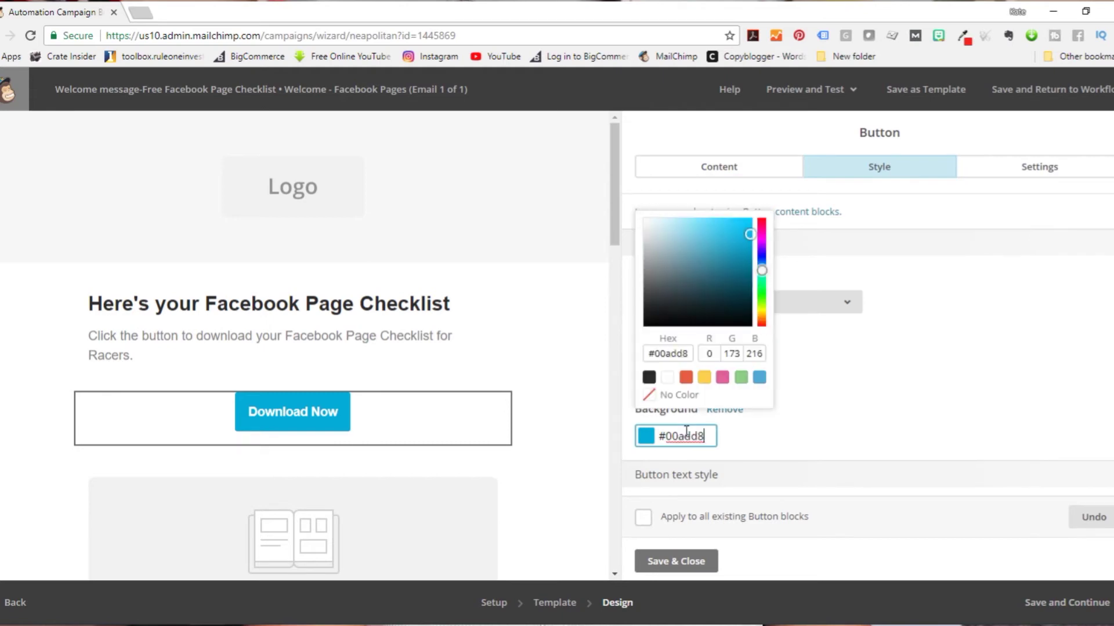
drag(761, 269, 762, 220)
click(770, 231)
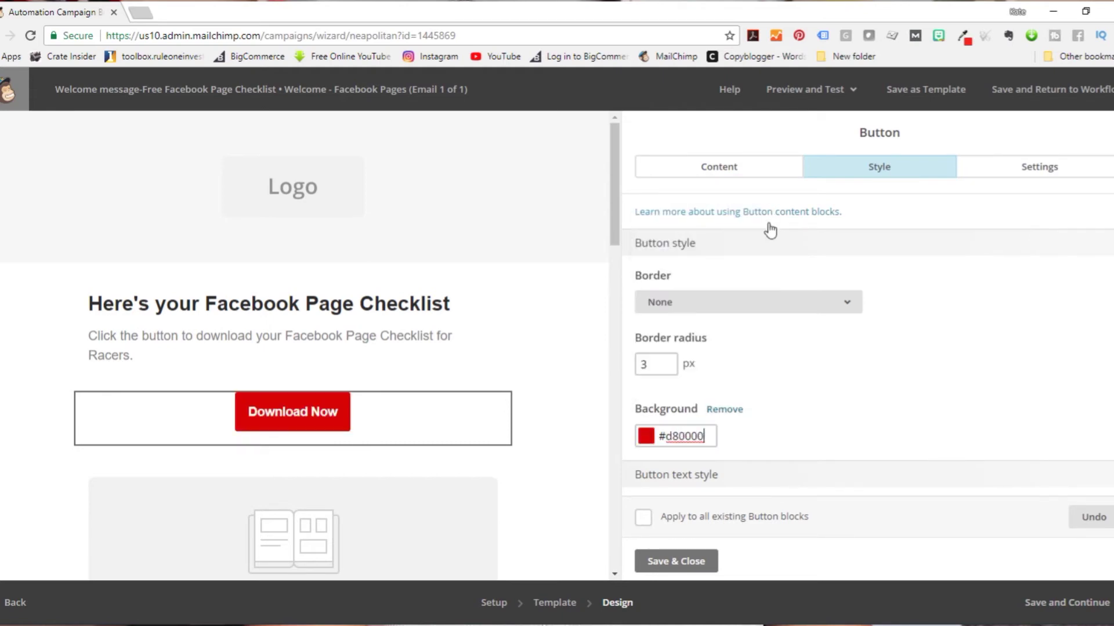
click(685, 436)
drag(755, 236, 747, 218)
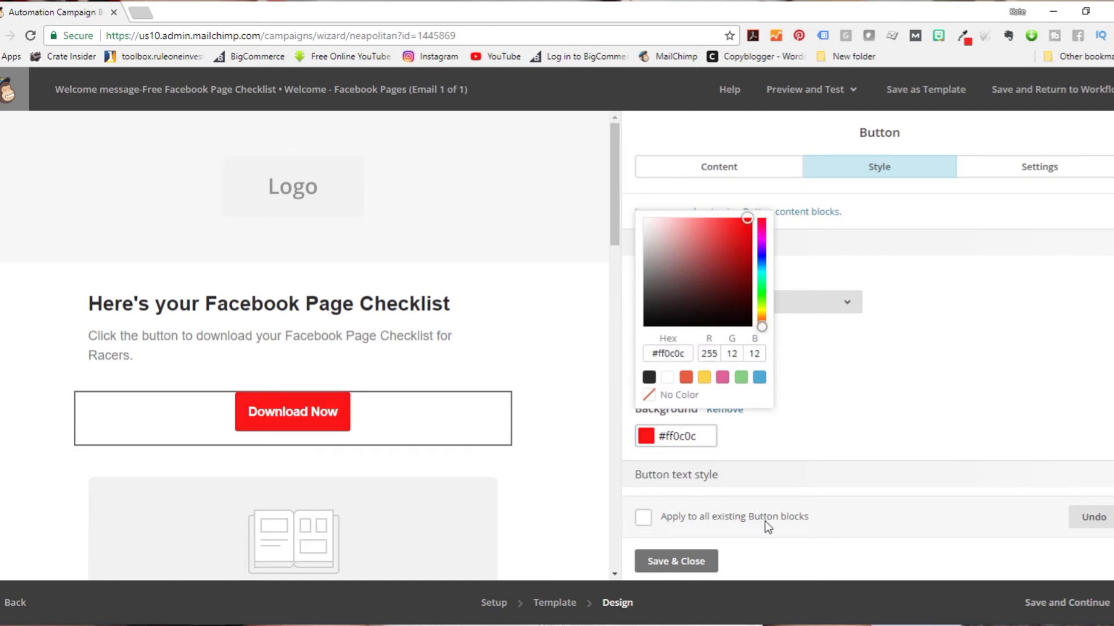
click(963, 37)
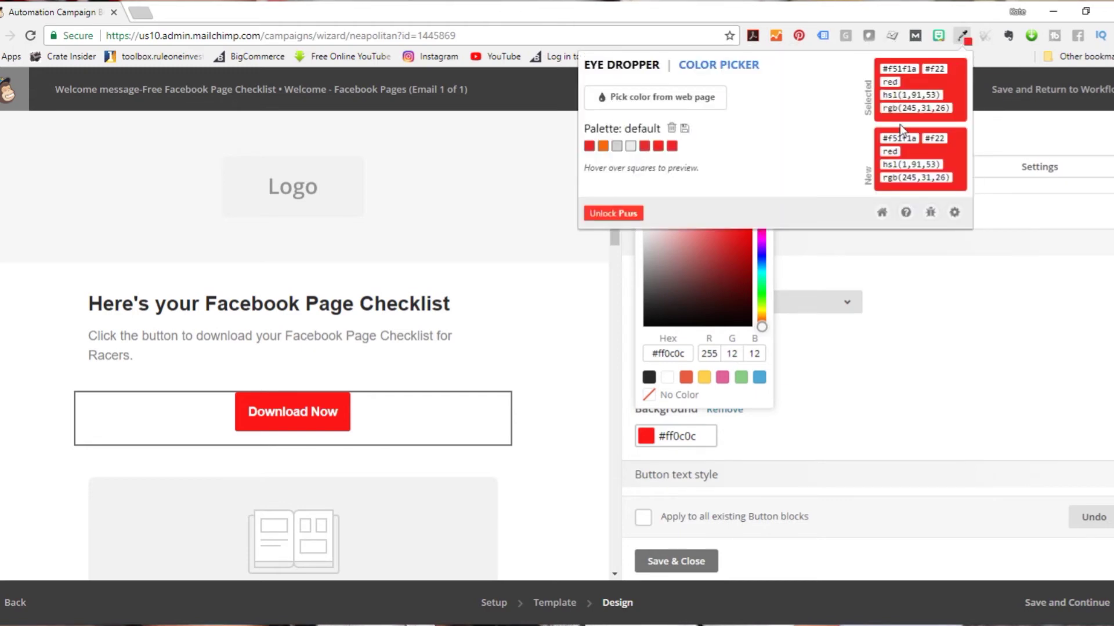
drag(917, 140, 876, 144)
key(ctrl+c)
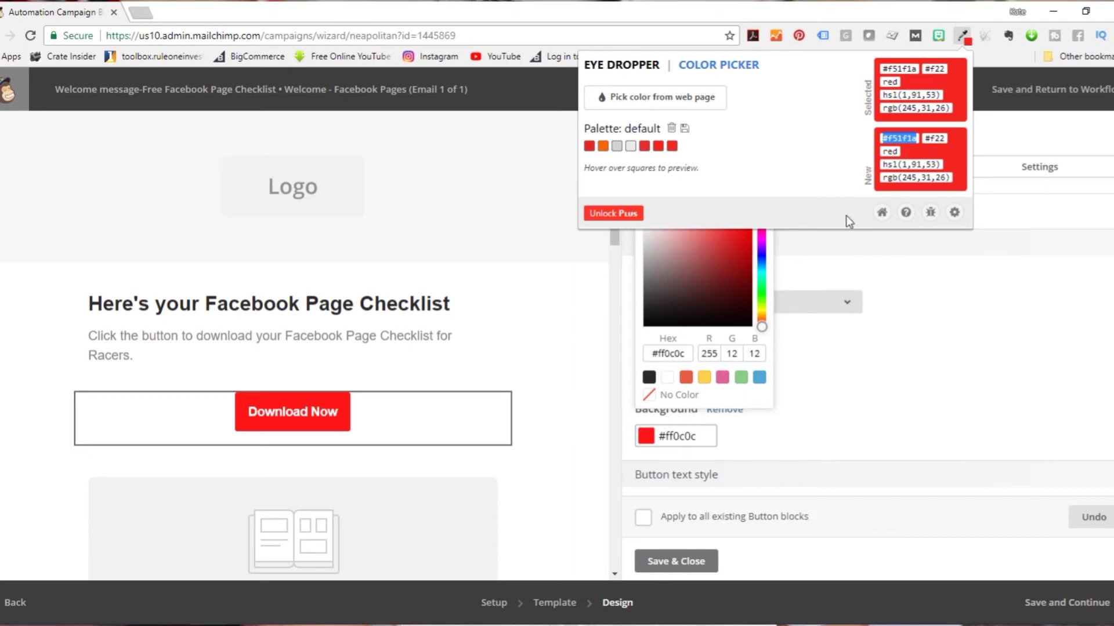
click(706, 436)
drag(699, 436, 644, 440)
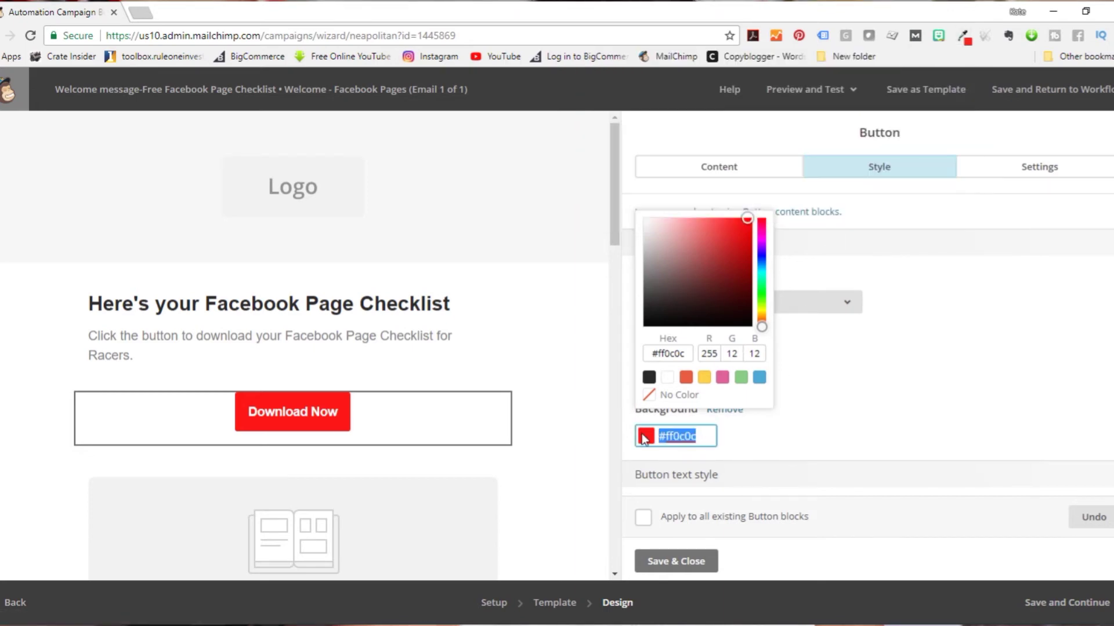
key(ctrl+v)
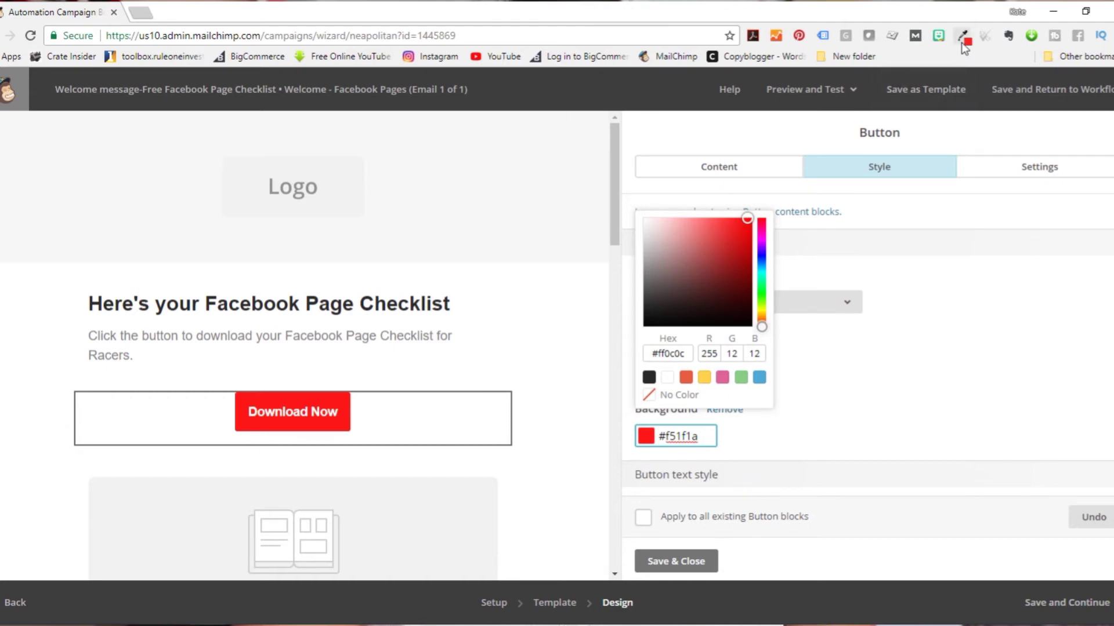
scroll(843, 438, down, 3)
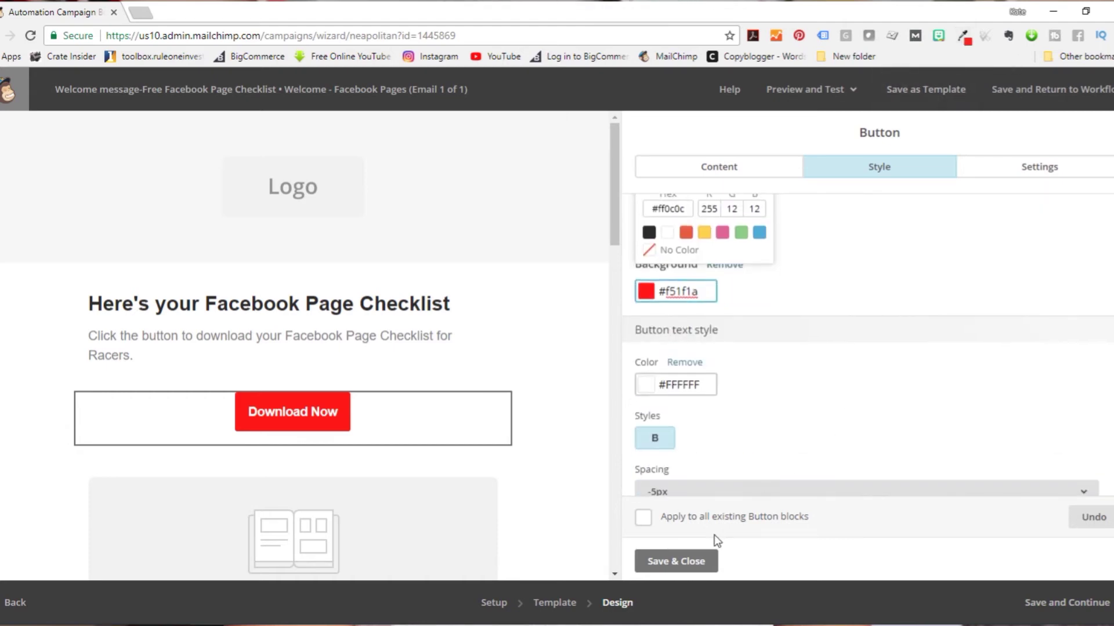
click(676, 561)
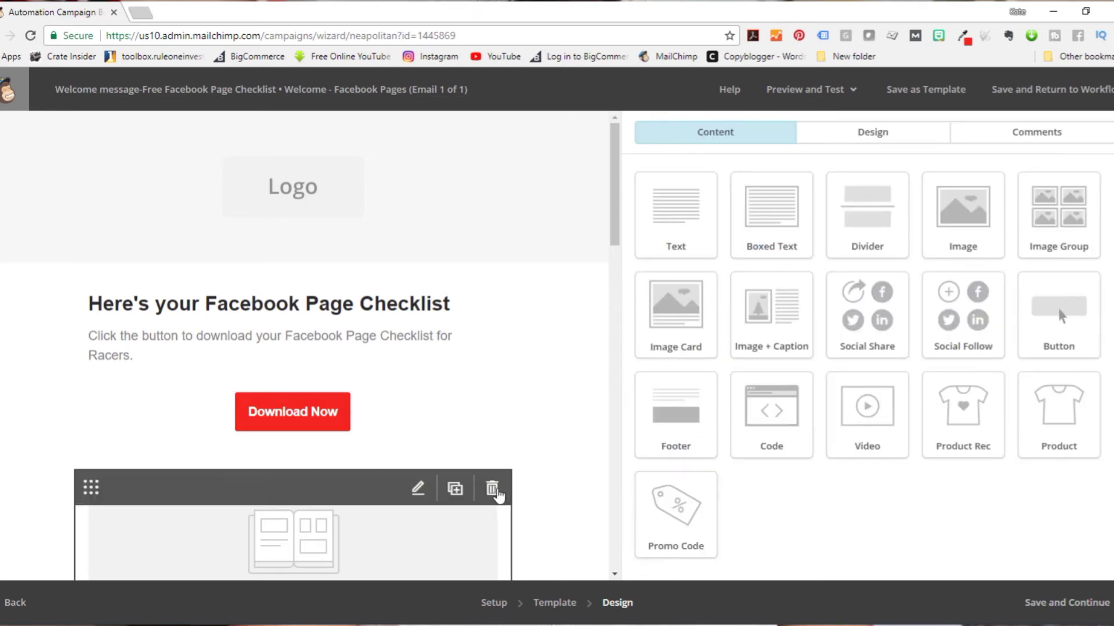
Step: Delete the image, photo, 'Happy to help' and empty placeholder blocks below the button
click(494, 490)
click(394, 413)
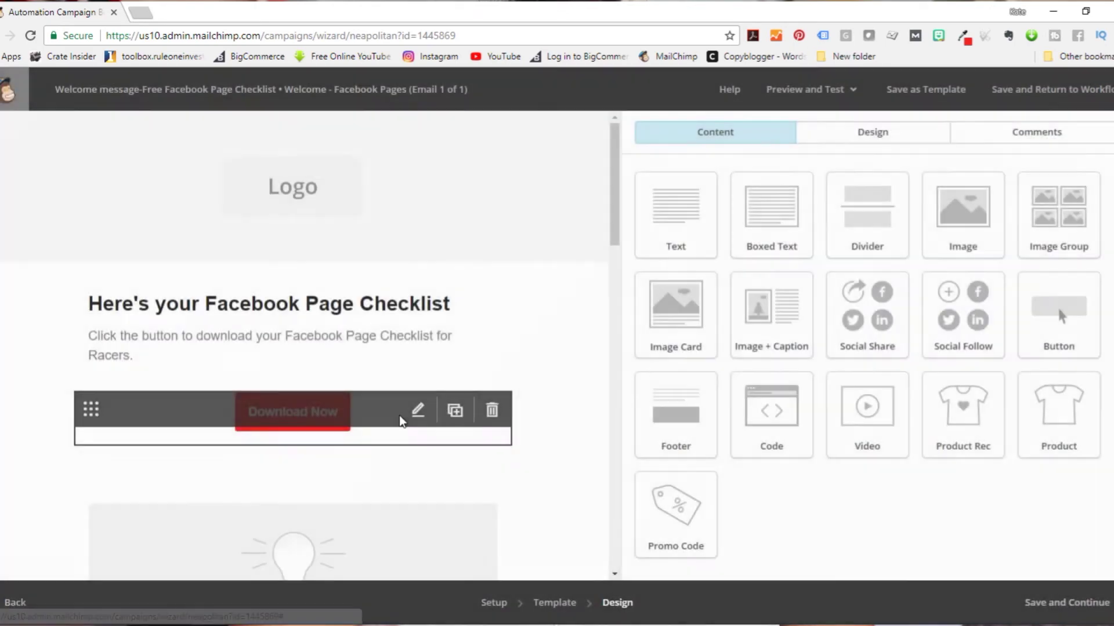
scroll(435, 418, down, 3)
click(491, 371)
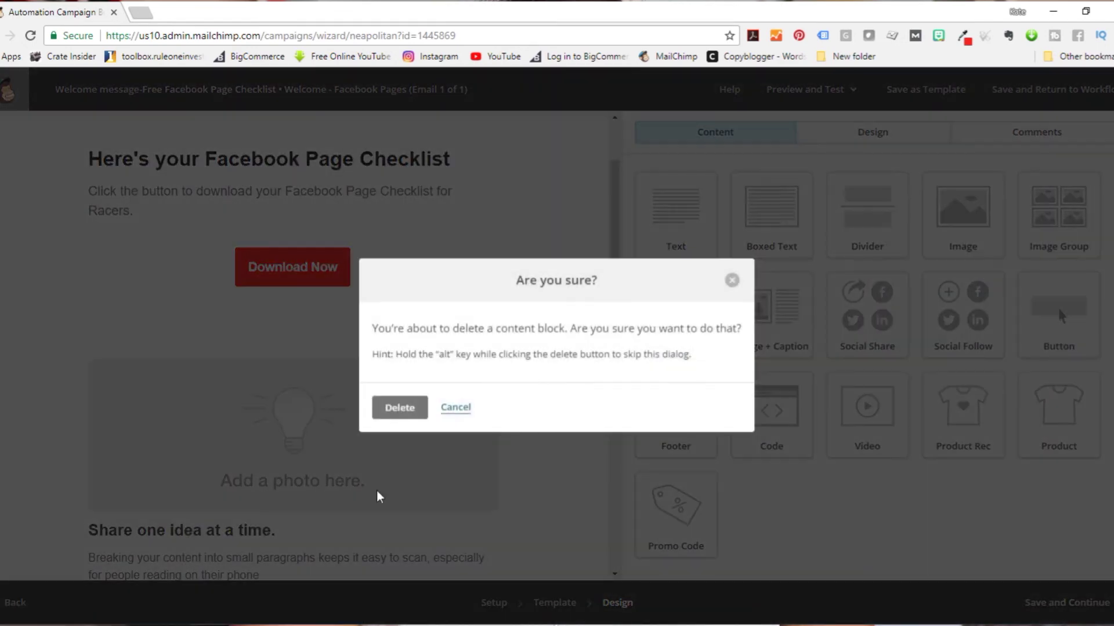
click(395, 415)
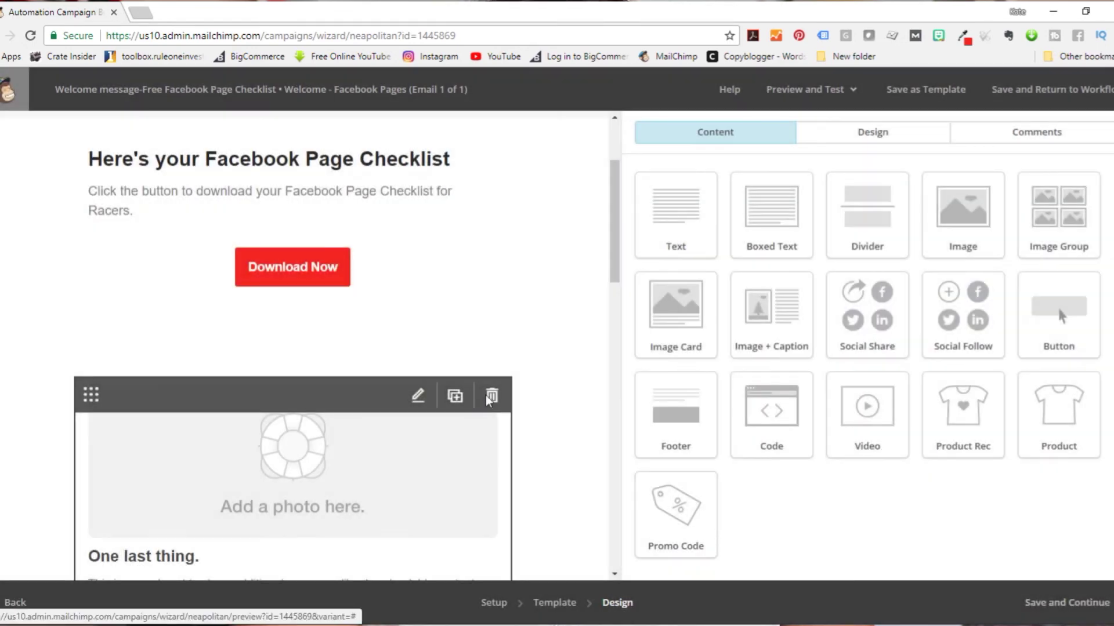
click(492, 396)
click(416, 413)
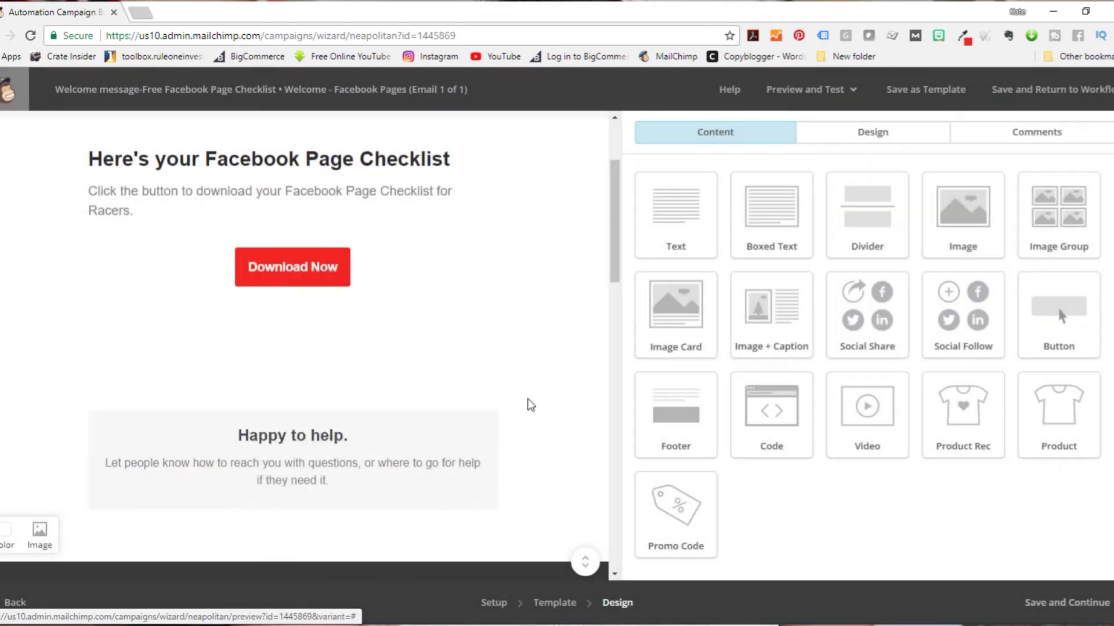
click(493, 419)
click(399, 409)
scroll(422, 268, down, 3)
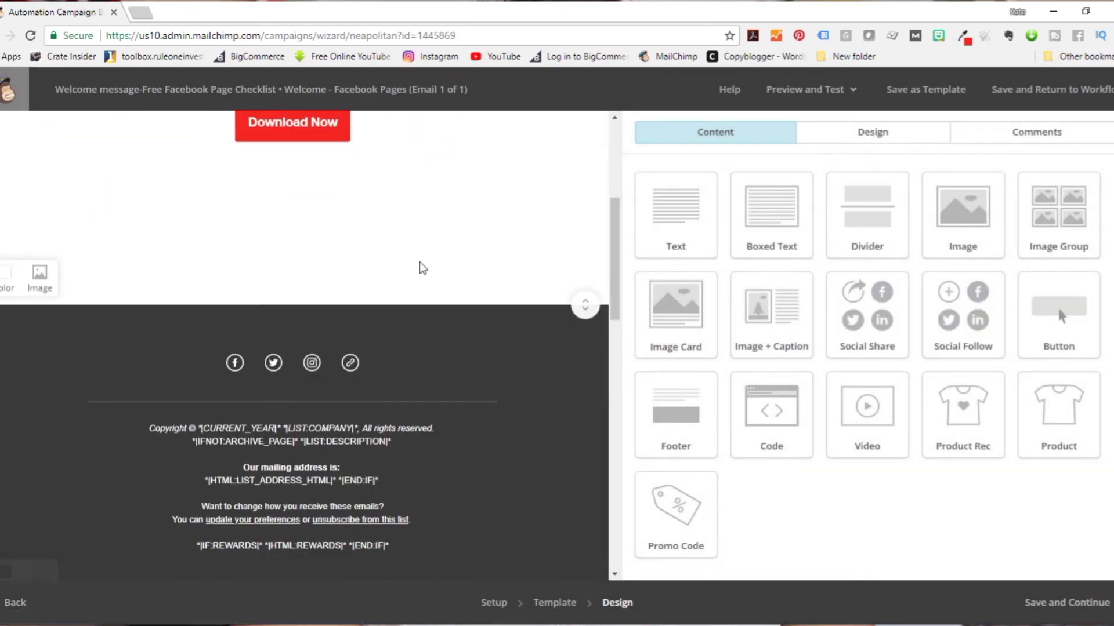
mouse_move(444, 240)
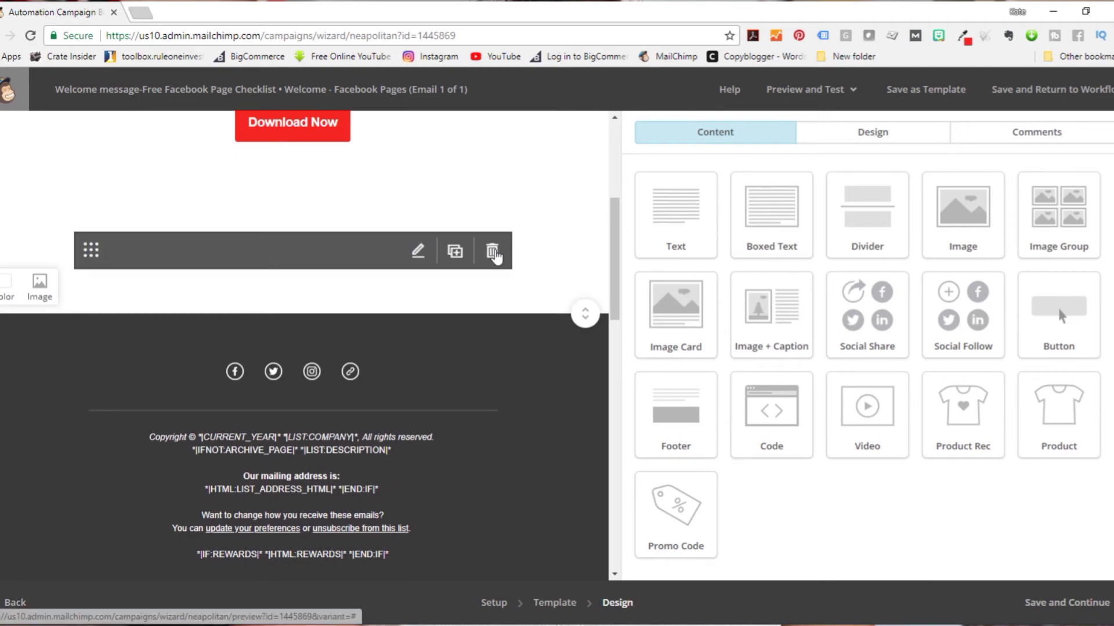
click(493, 250)
click(399, 408)
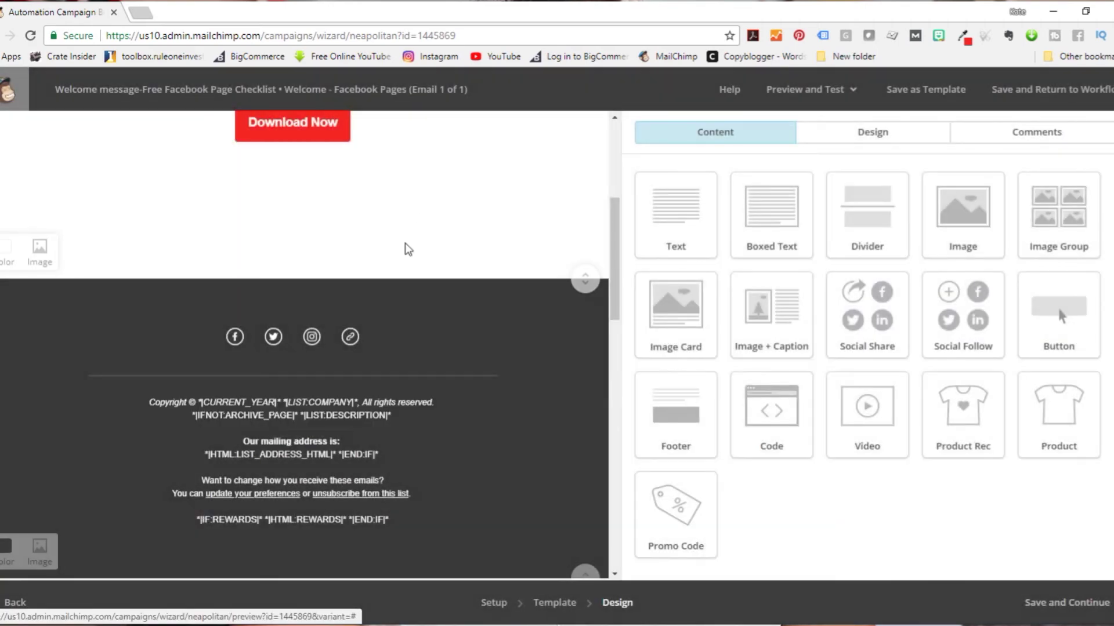
click(491, 200)
click(398, 339)
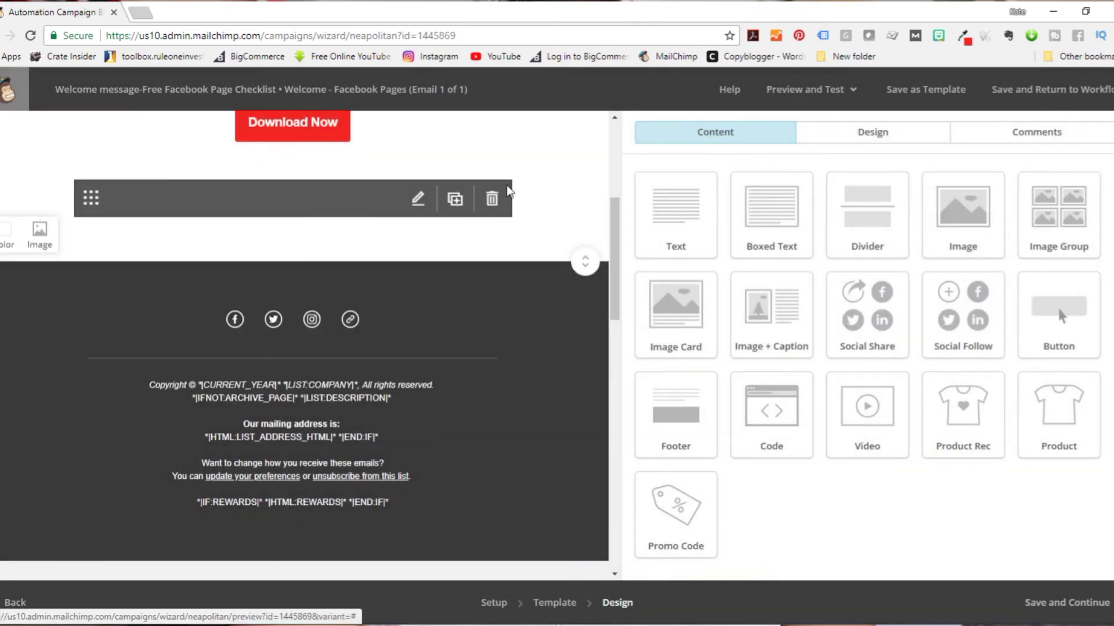
click(491, 199)
click(398, 408)
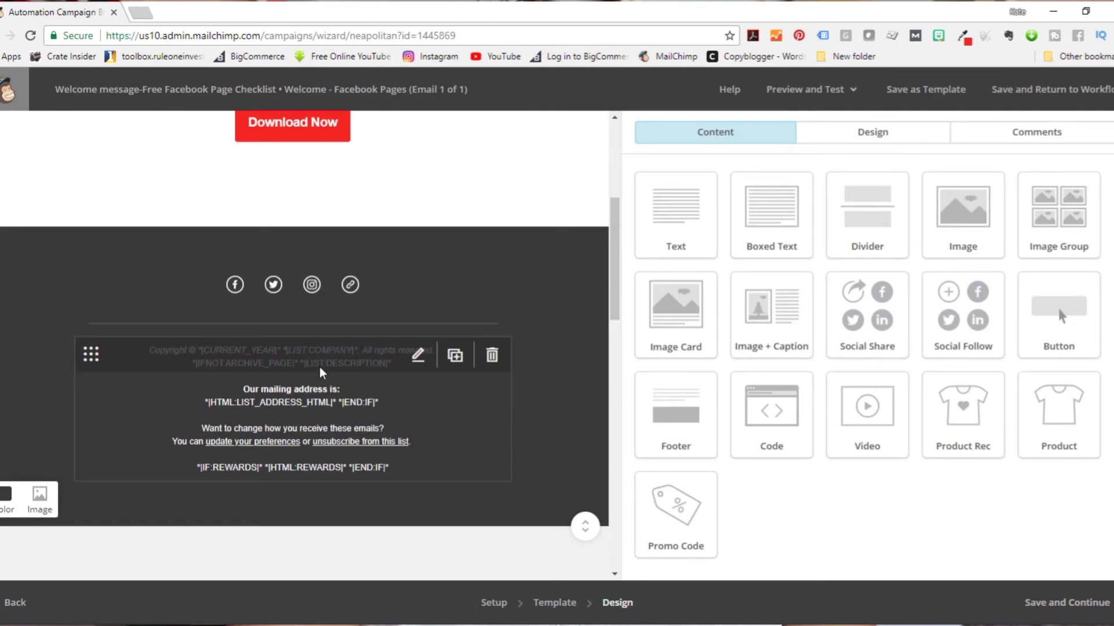
Step: Delete the footer's social icons block and divider line
click(491, 276)
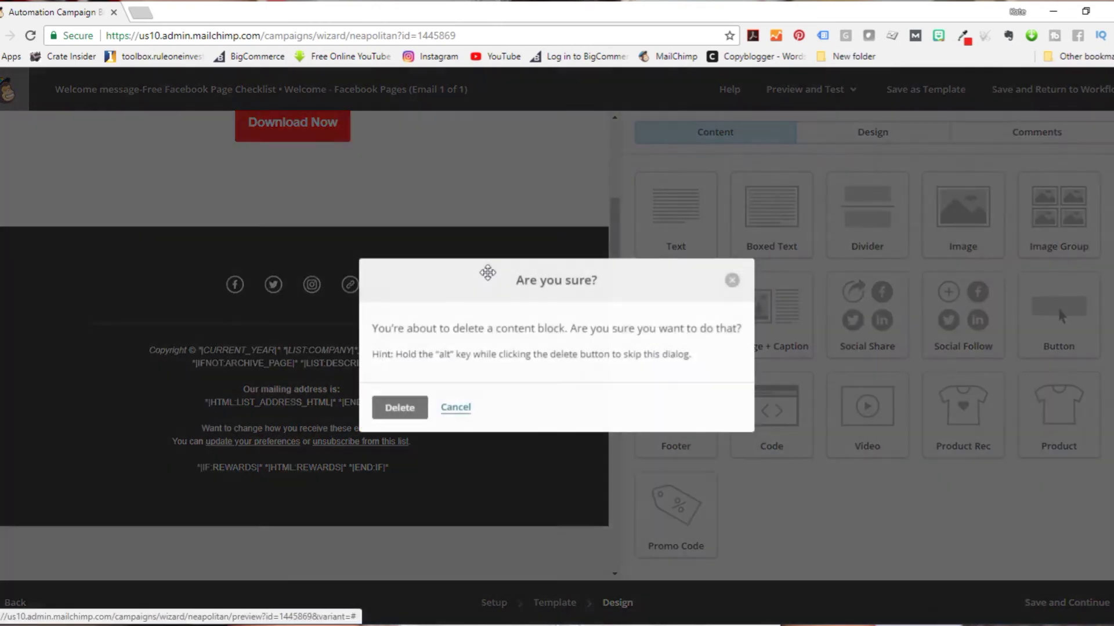
click(409, 406)
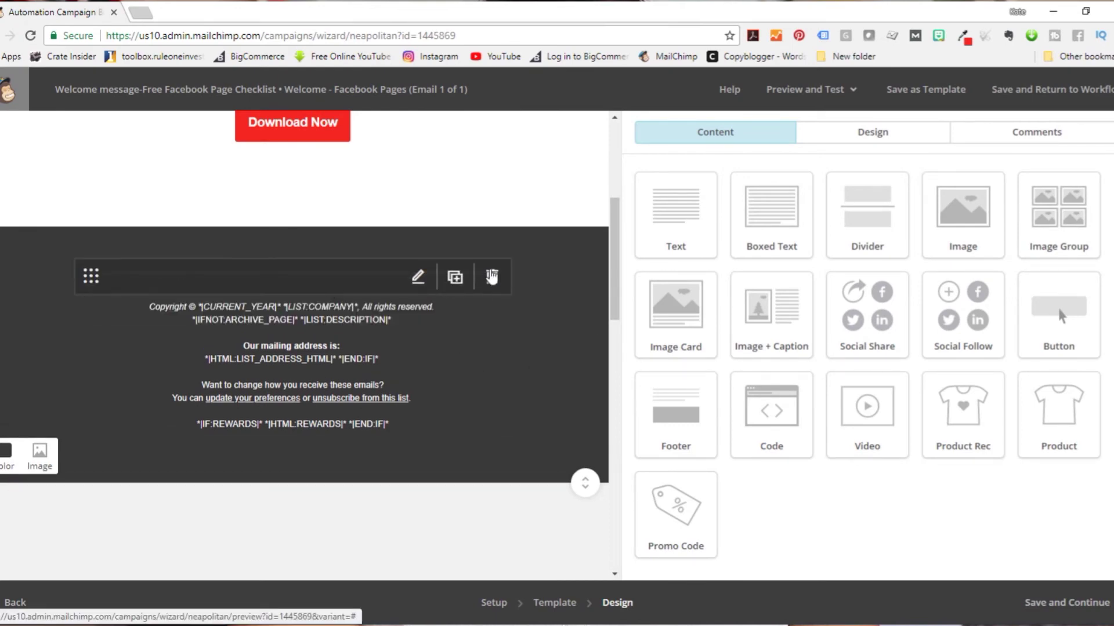
click(492, 277)
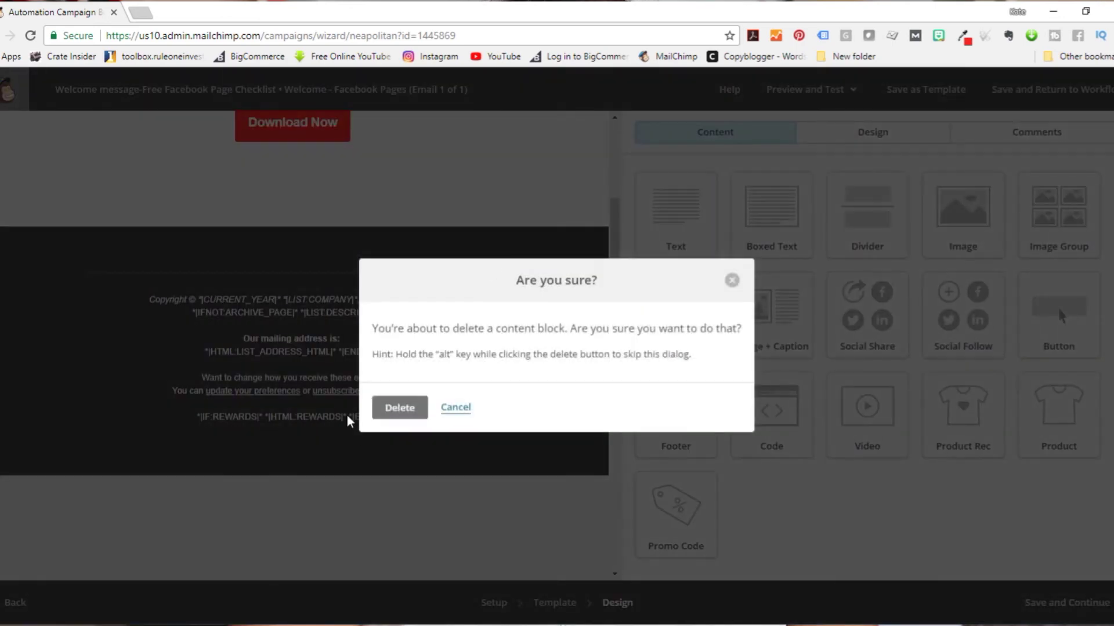
click(398, 408)
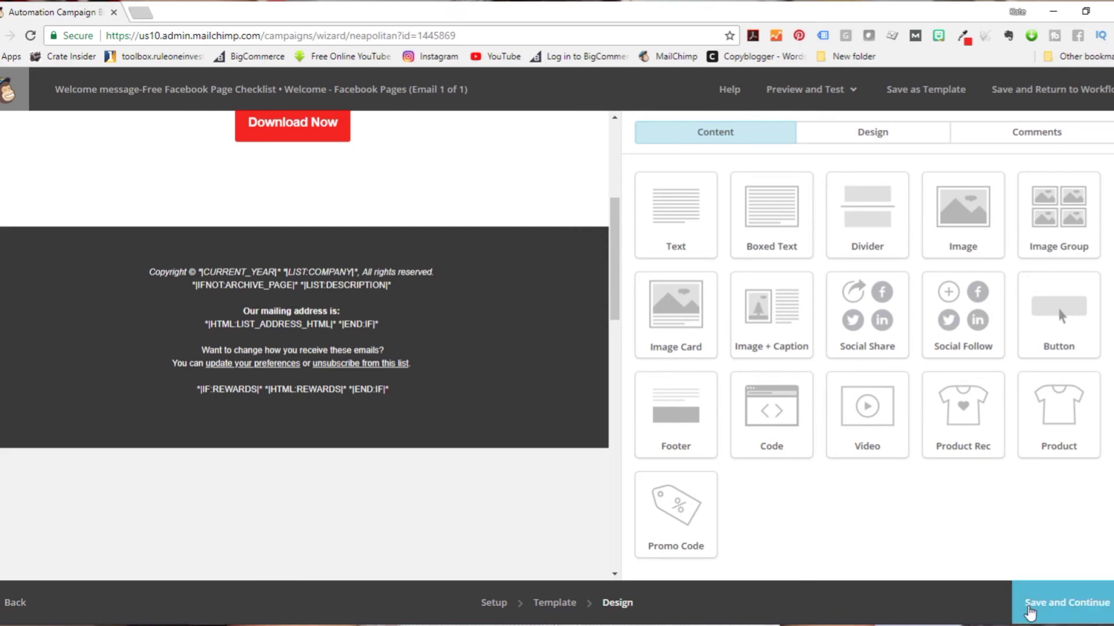
Step: Save the email design and send a test copy to the account's address
click(1071, 604)
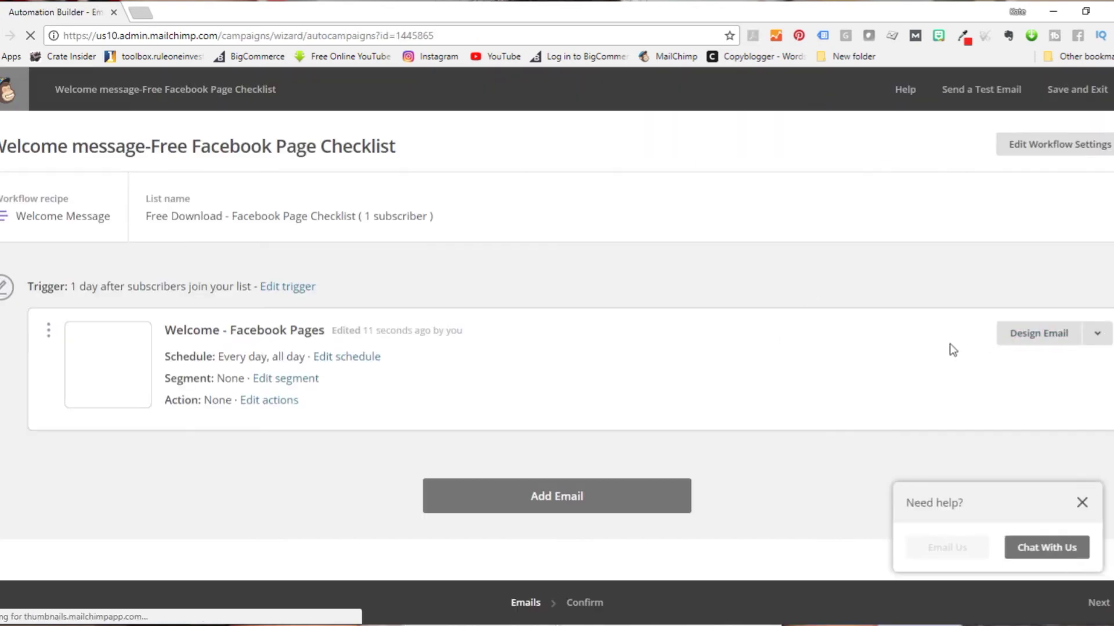
click(1032, 332)
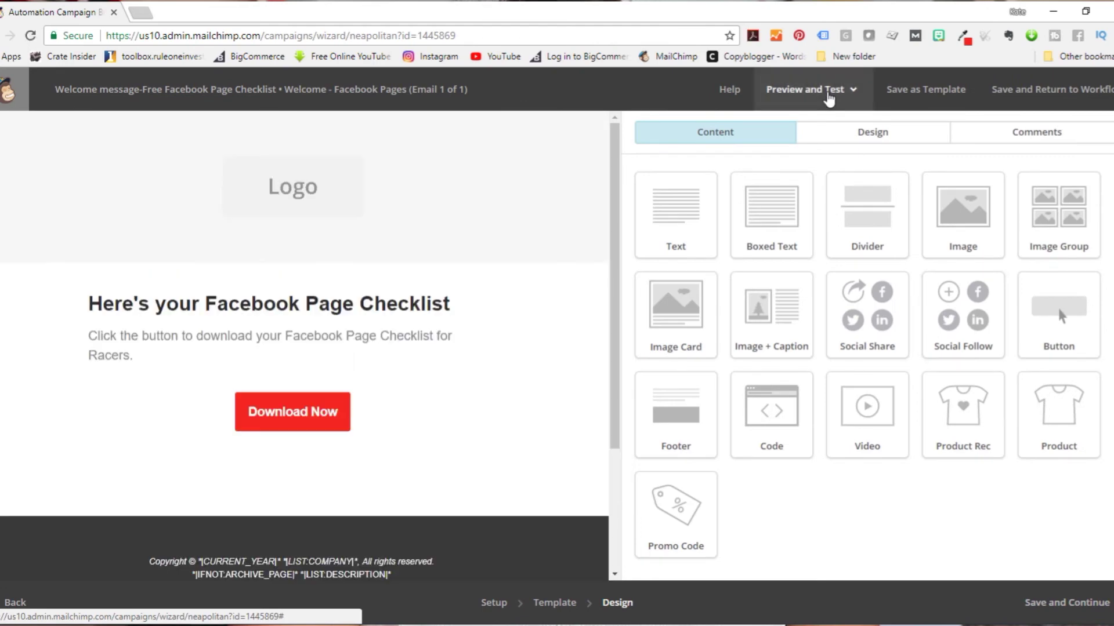
click(829, 96)
click(795, 161)
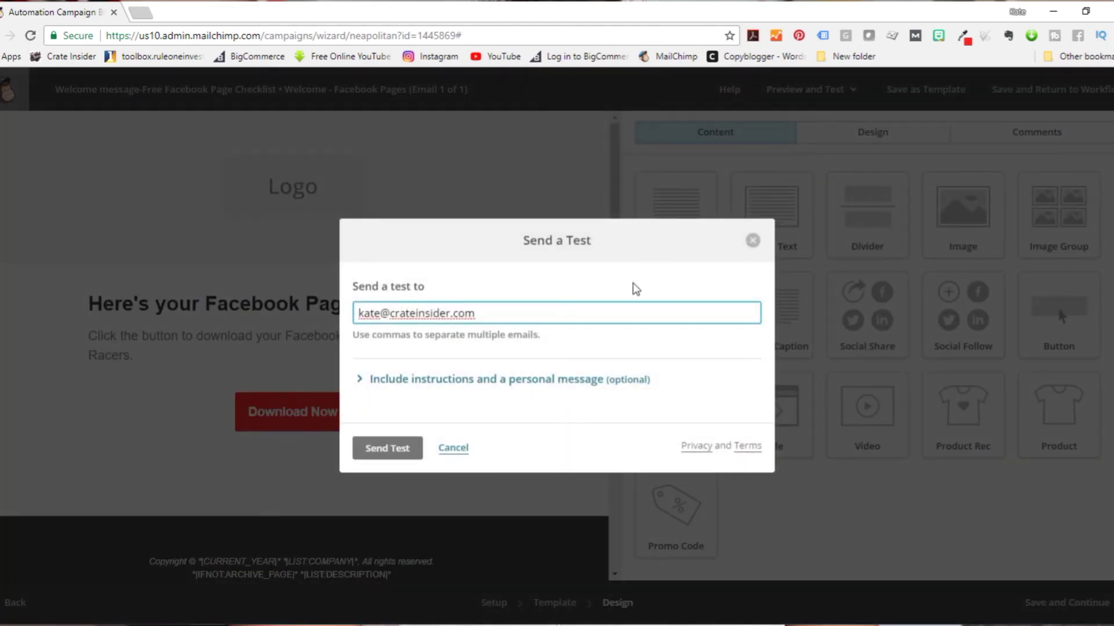
click(396, 450)
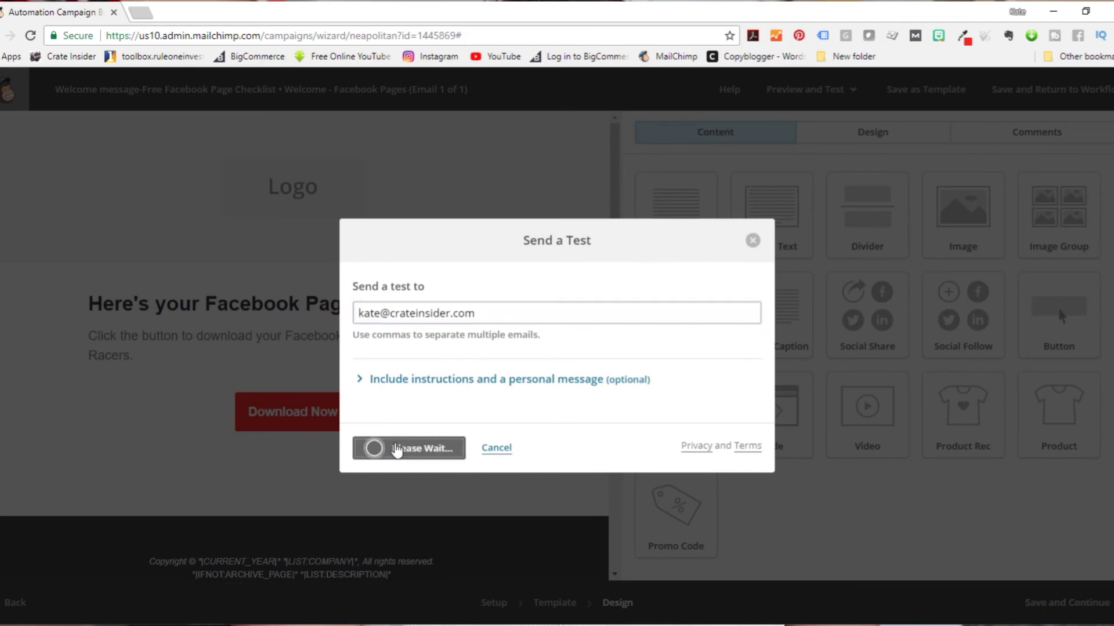
click(371, 493)
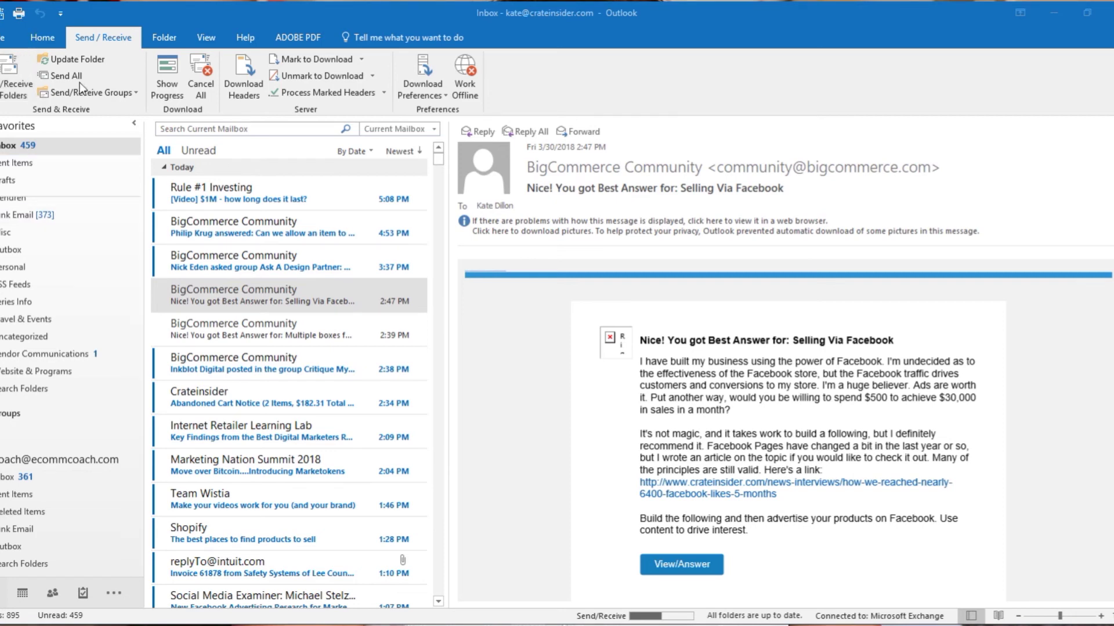
Step: Fetch new mail and open the '[Test] Here's your download' message
click(153, 119)
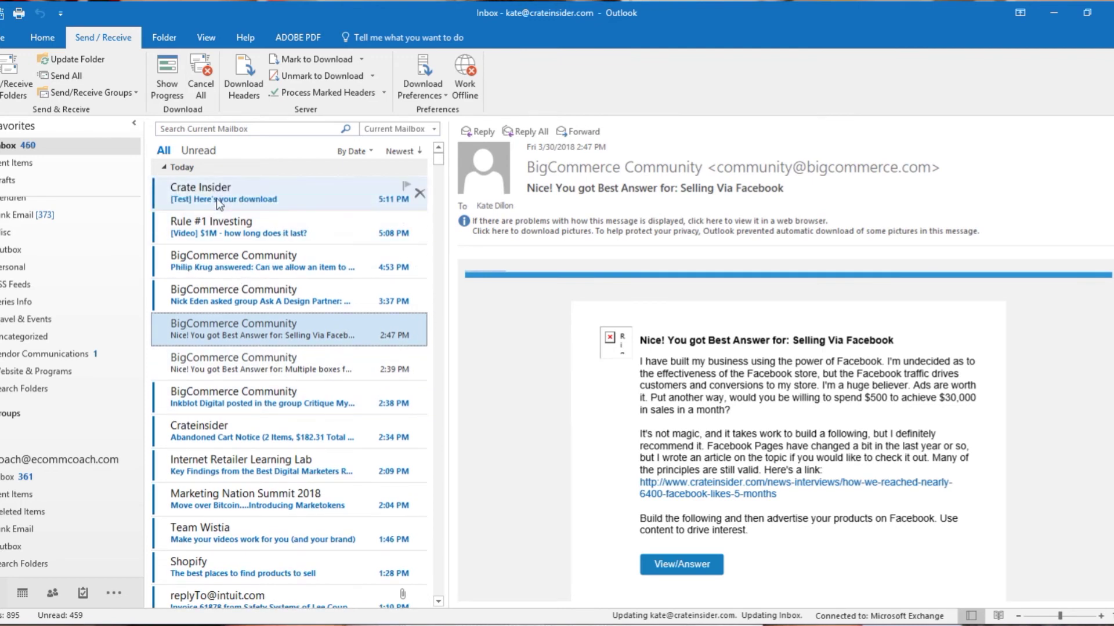
click(217, 197)
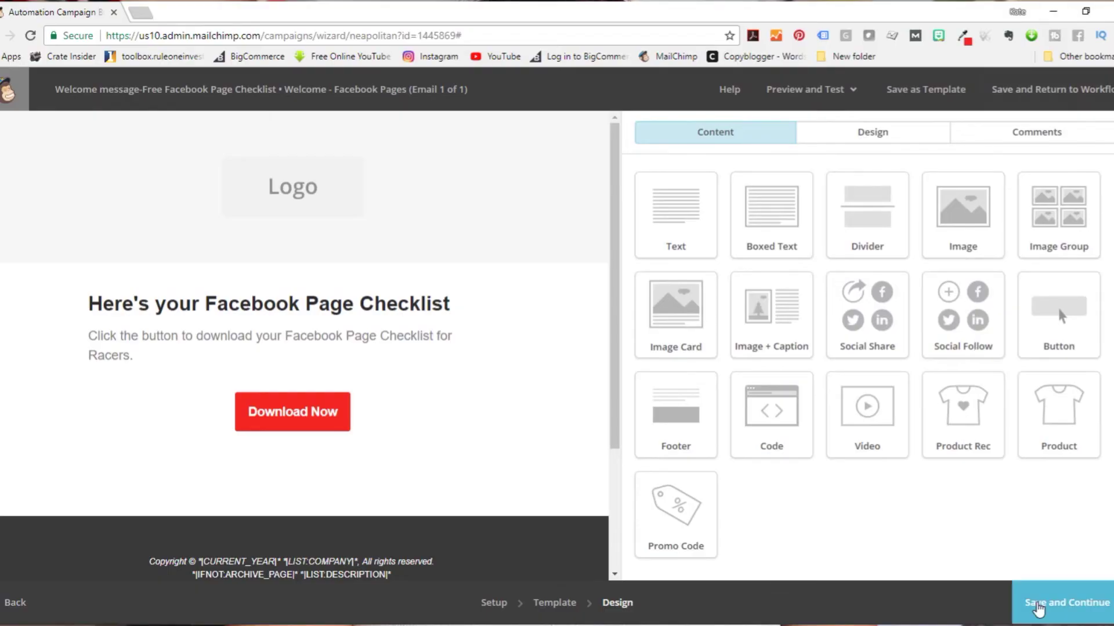
Step: Follow the email's Download Now button to open the Facebook page checklist PDF
click(1037, 606)
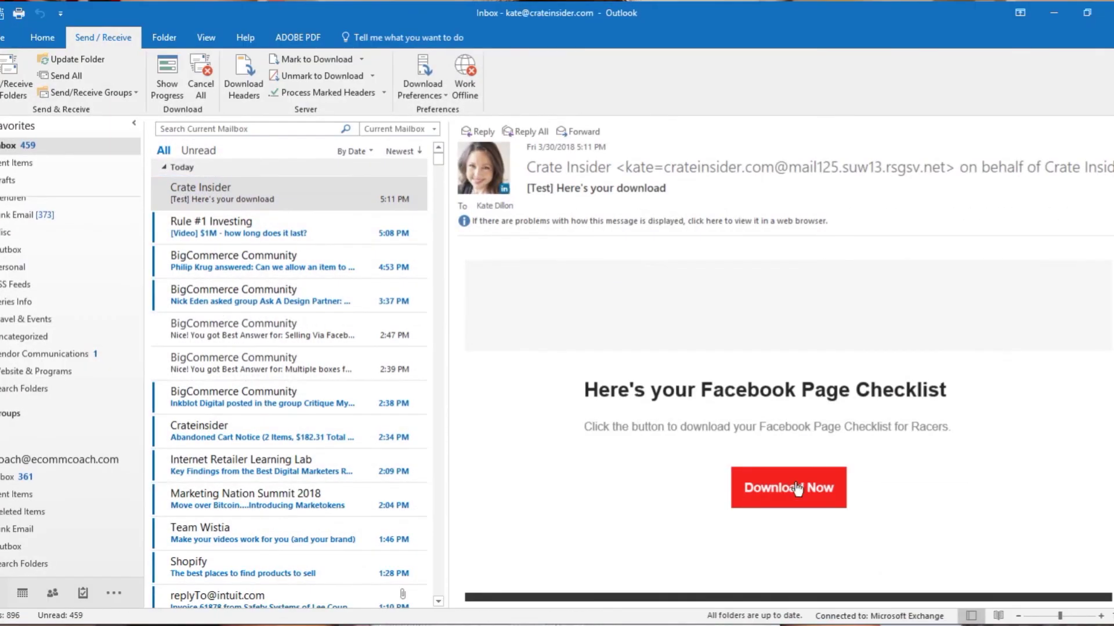
click(796, 489)
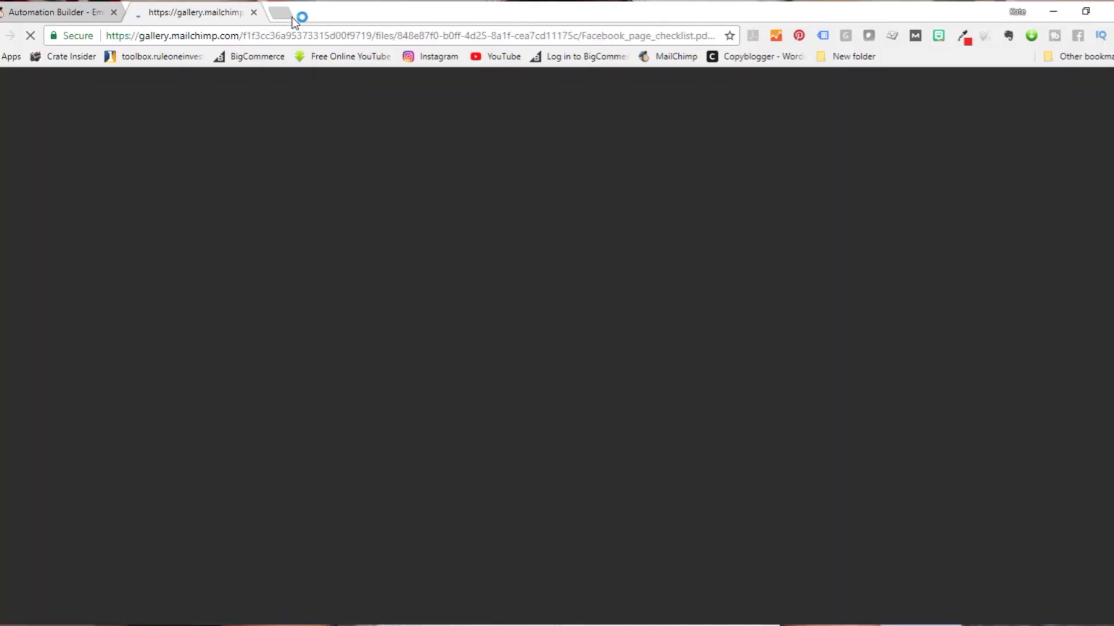